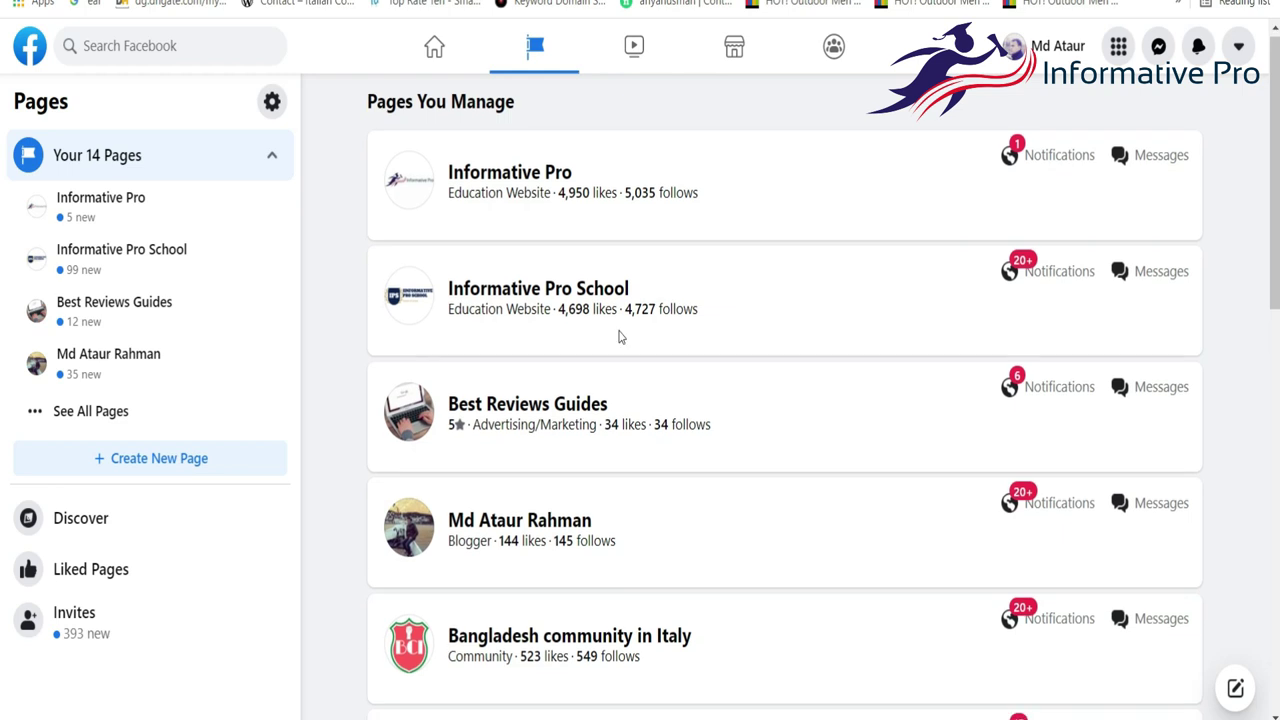
scroll(655, 302, down, 1)
scroll(655, 302, up, 1)
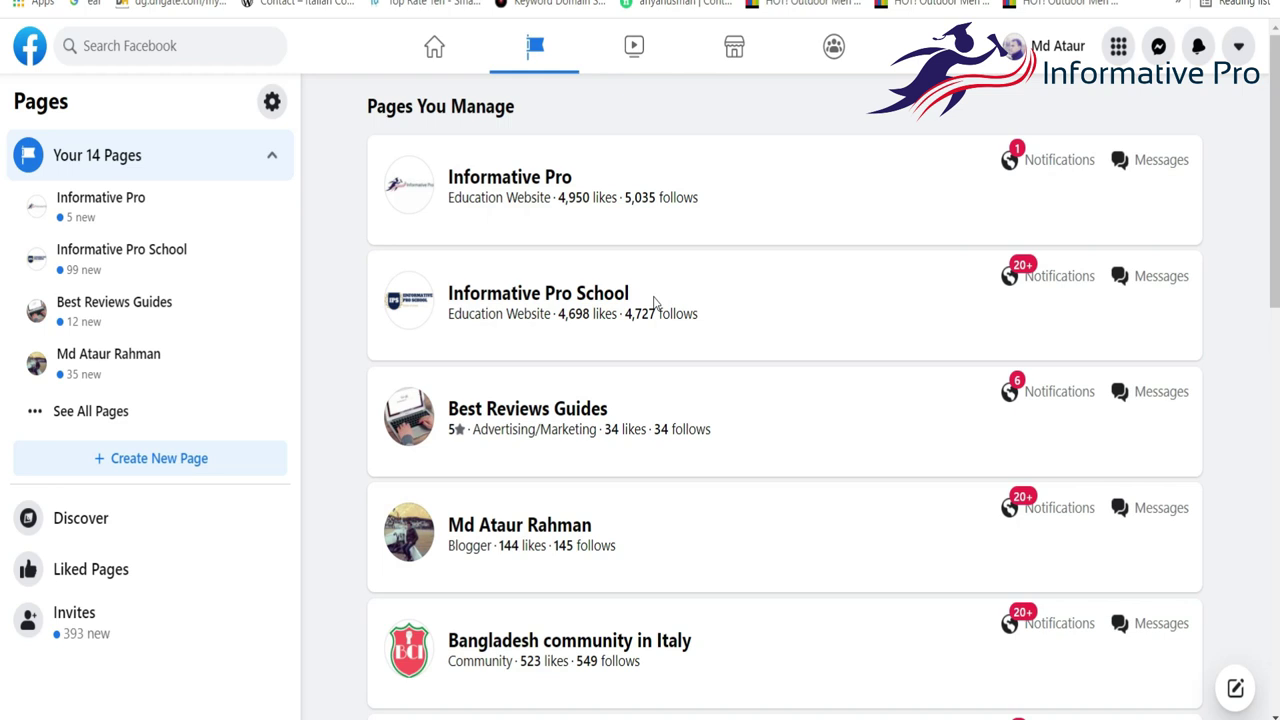
scroll(600, 575, down, 4)
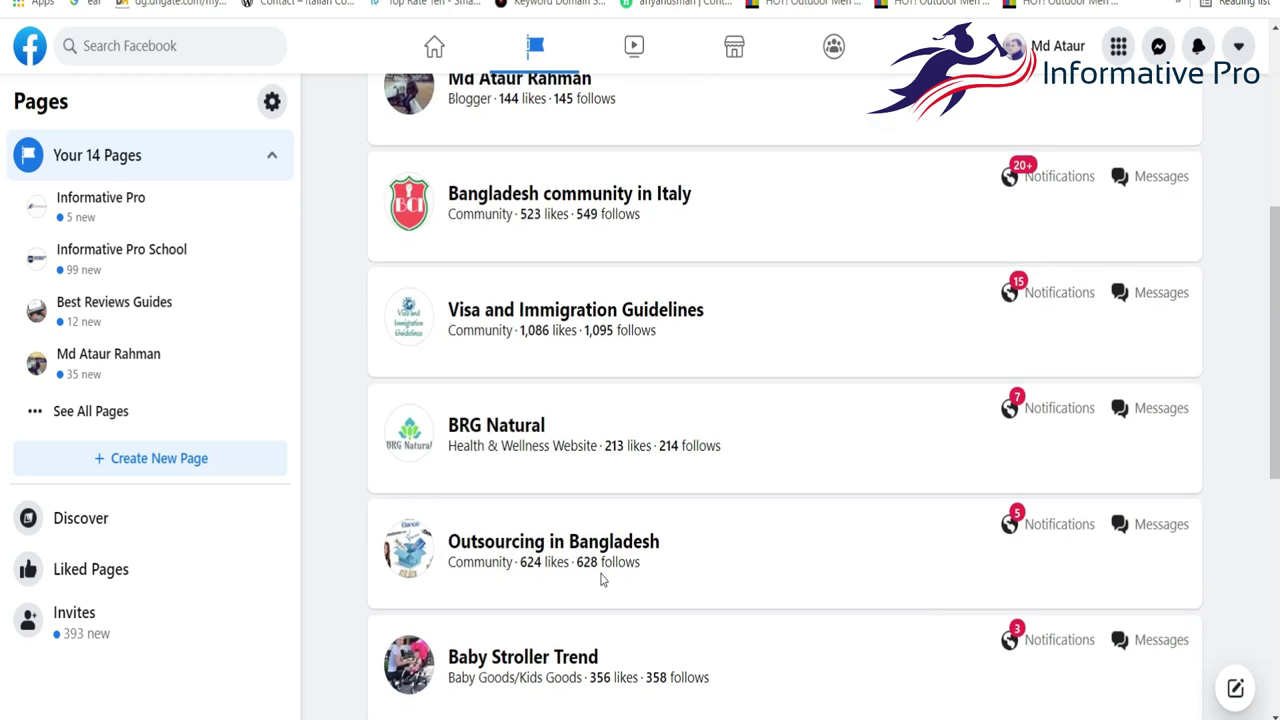
scroll(573, 472, down, 4)
scroll(575, 474, up, 7)
scroll(575, 472, up, 2)
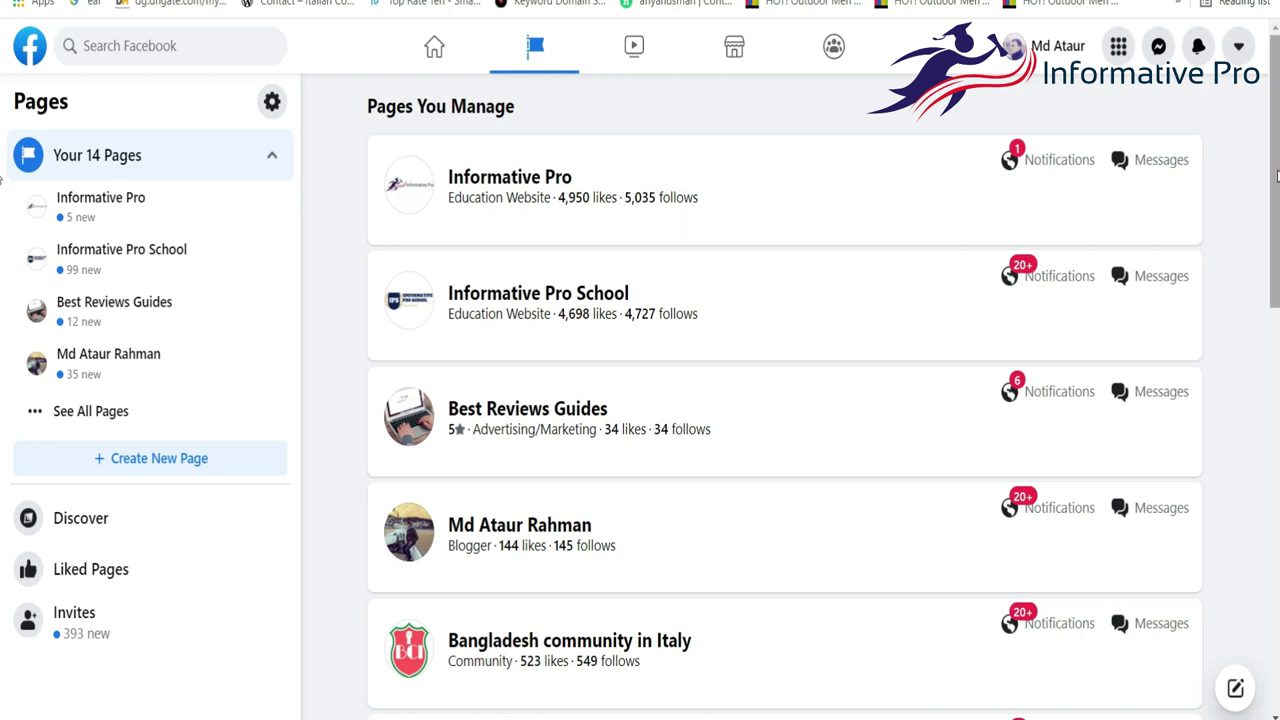
scroll(3, 476, down, 8)
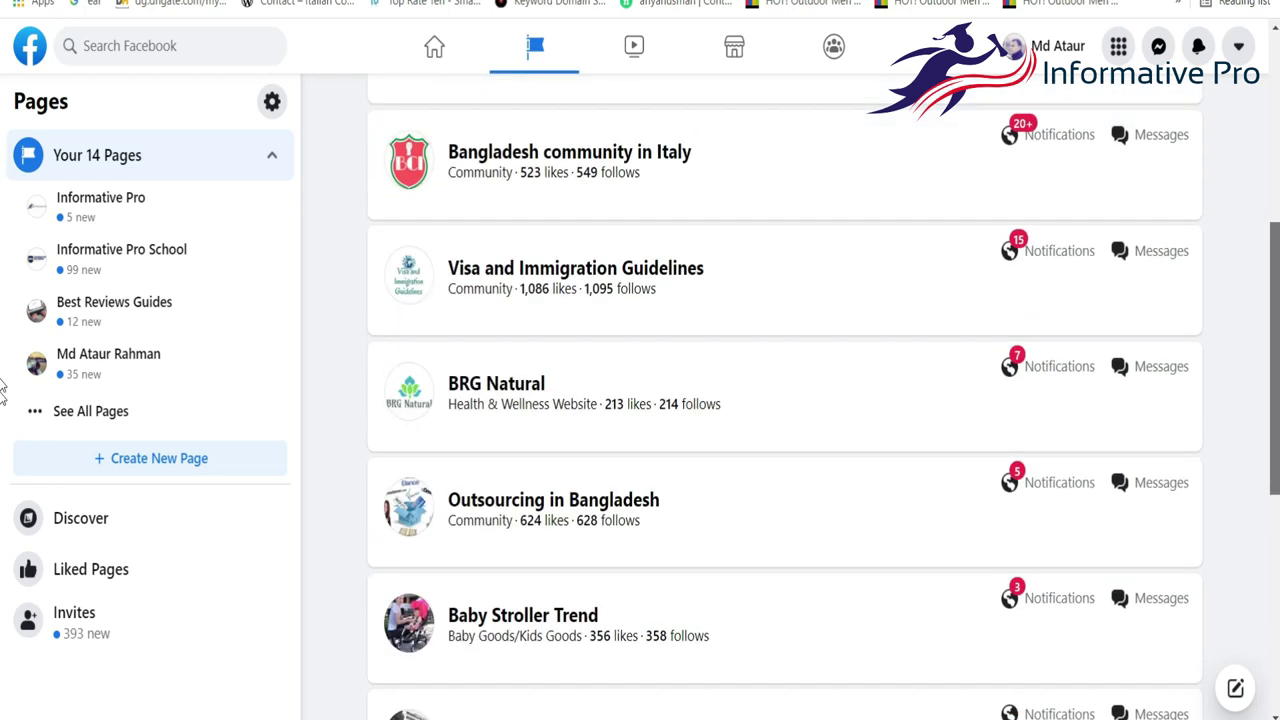
scroll(3, 476, down, 3)
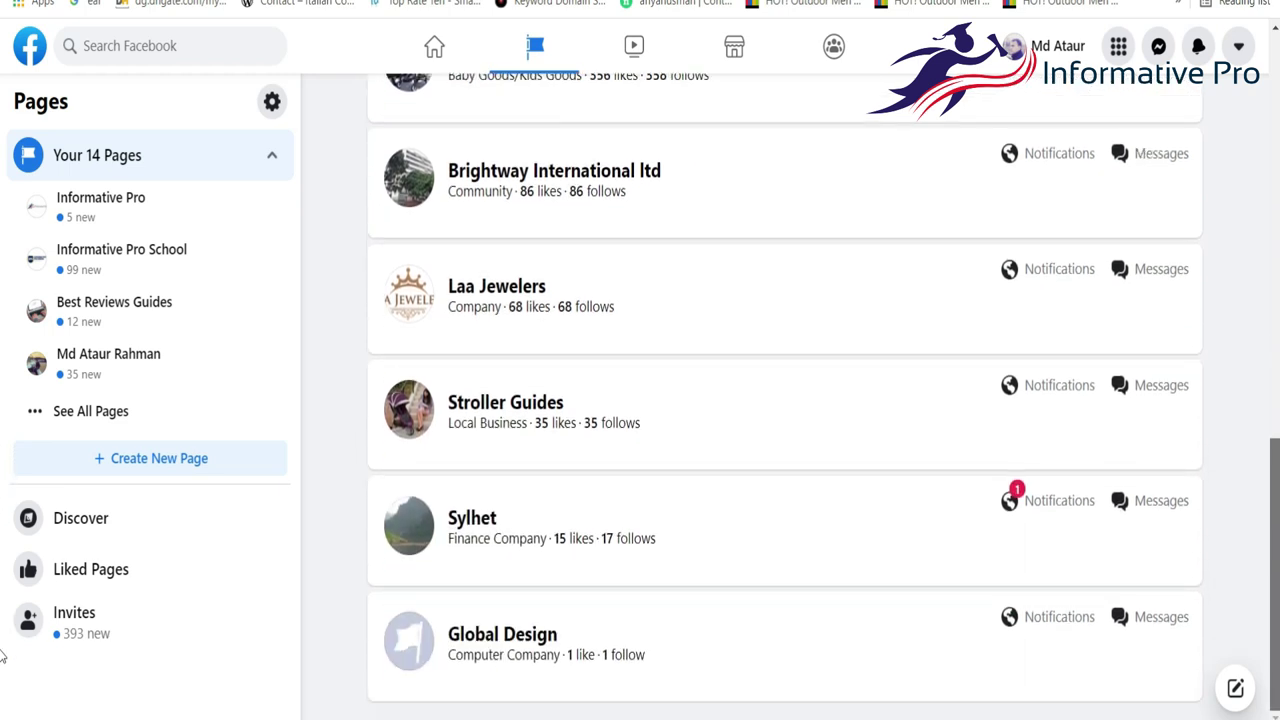
scroll(506, 445, up, 3)
scroll(506, 445, down, 3)
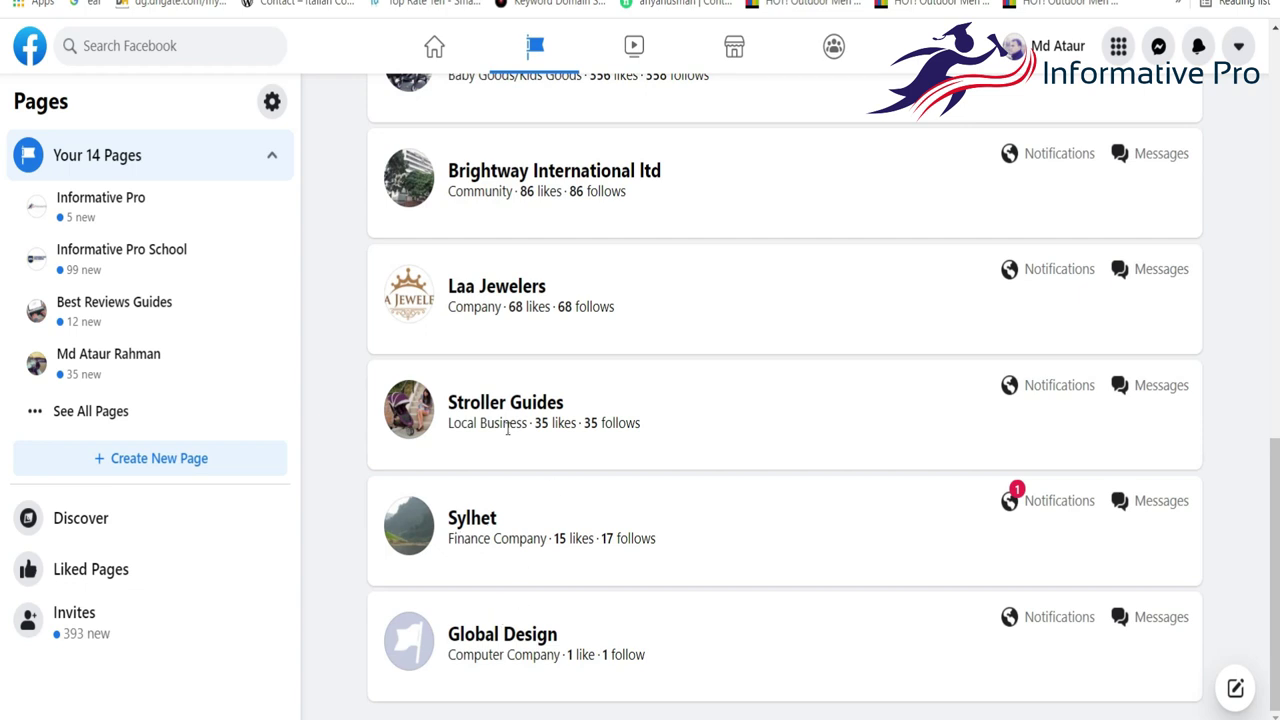
scroll(508, 428, up, 6)
scroll(481, 481, up, 3)
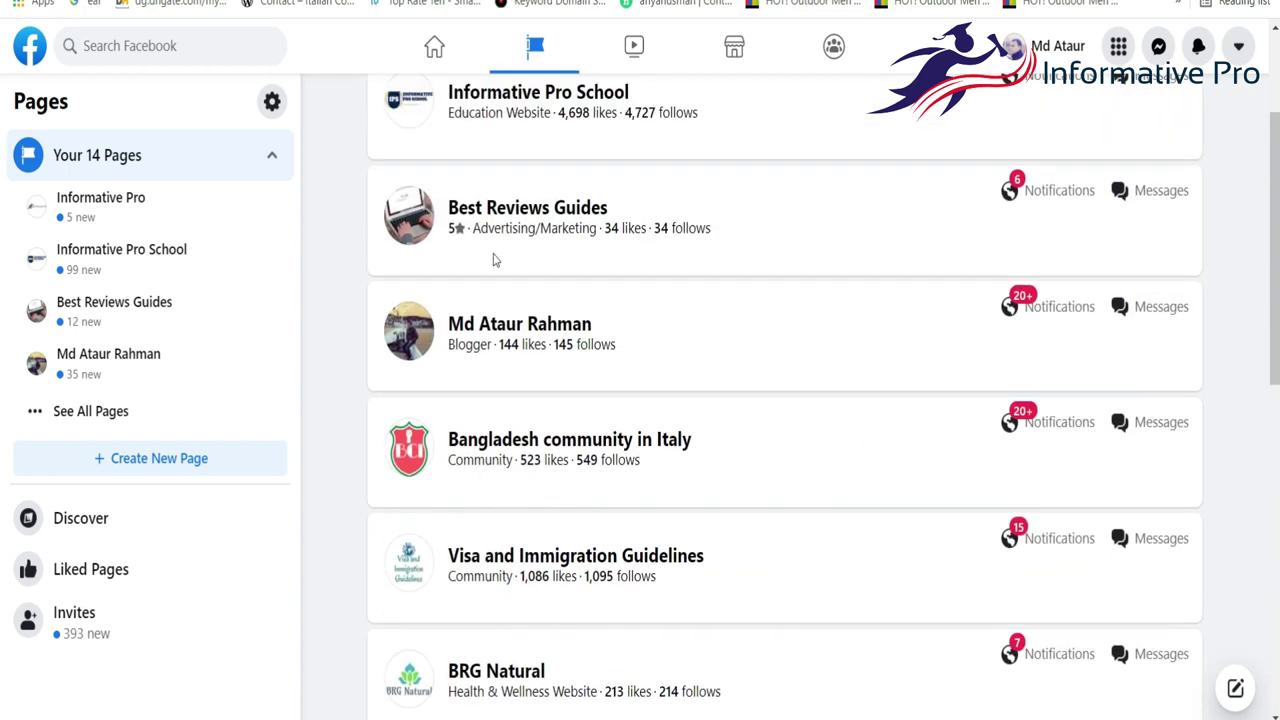
Open the Best Reviews Guides Page from Pages You Manage and scroll through it.
click(491, 207)
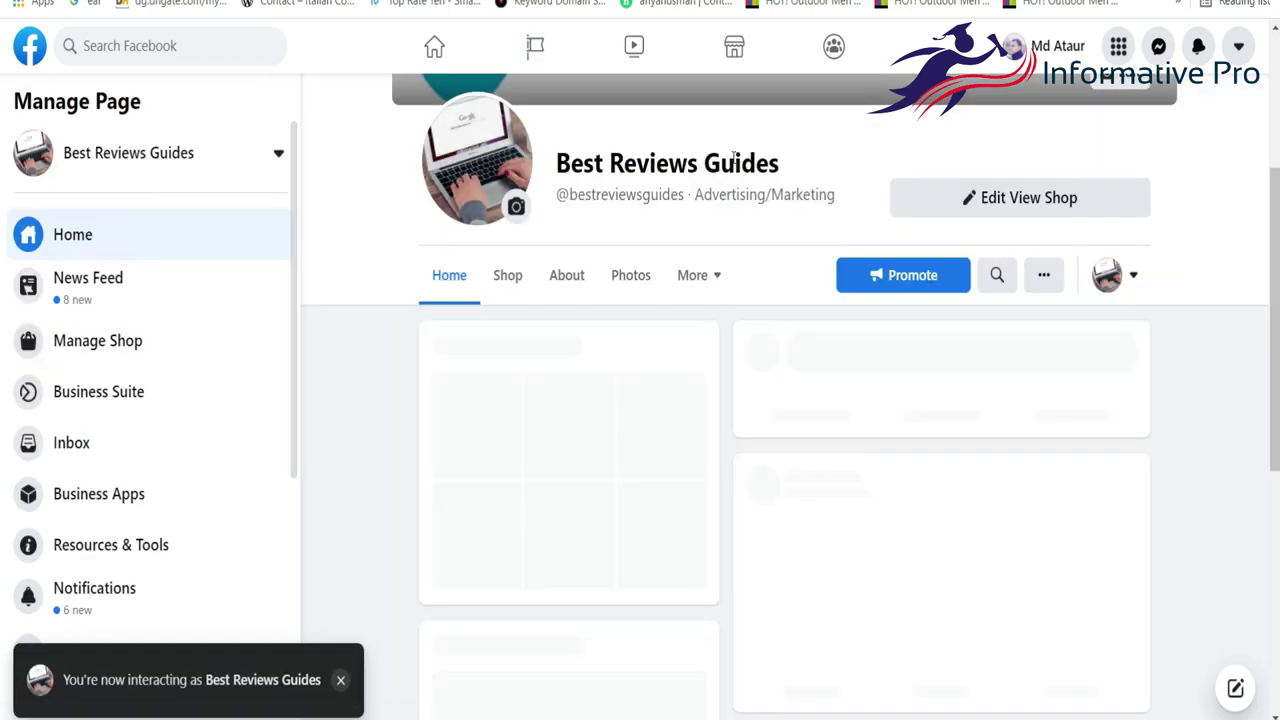
scroll(440, 397, down, 3)
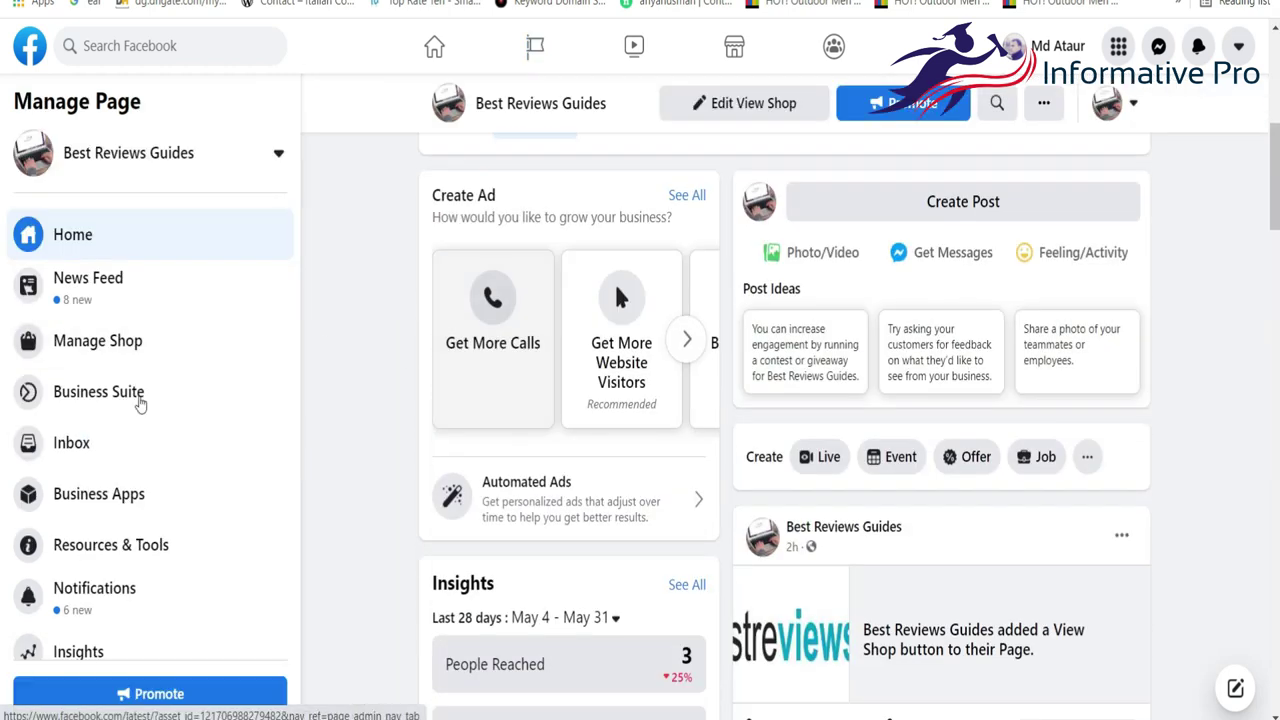
scroll(86, 592, down, 2)
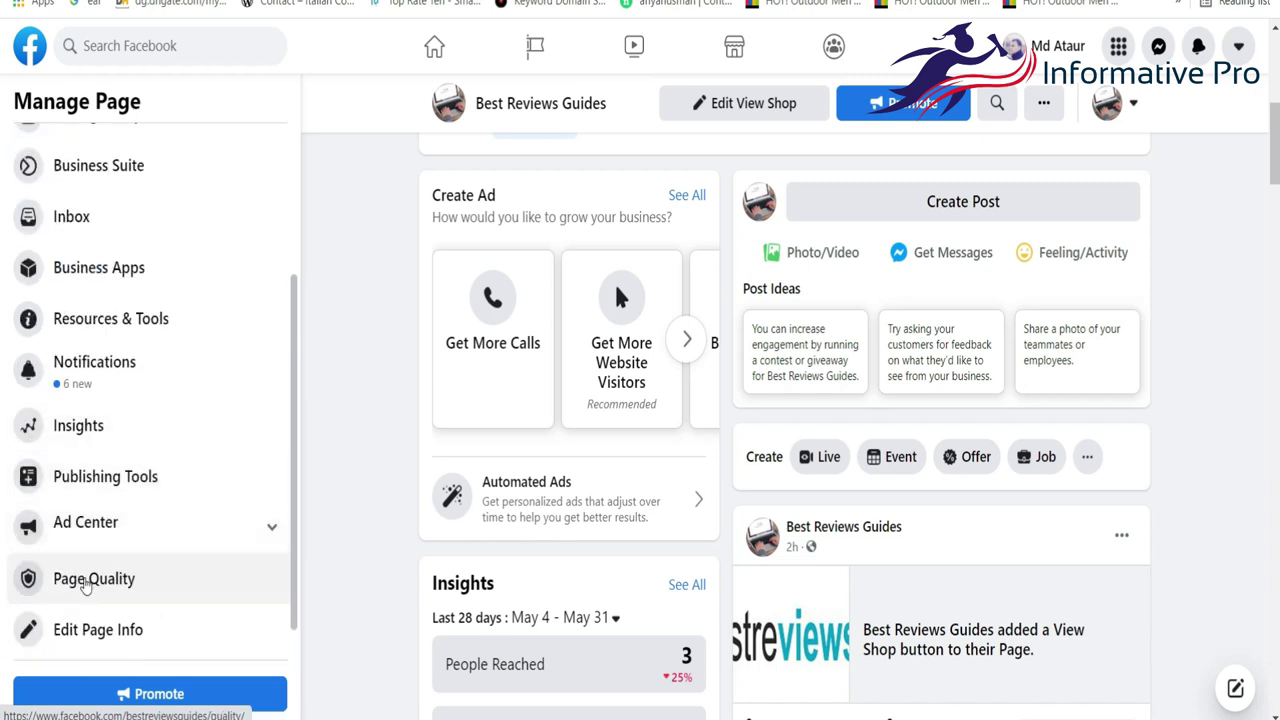
scroll(88, 600, down, 1)
Browse the Page's Settings under Templates and Tabs.
click(80, 636)
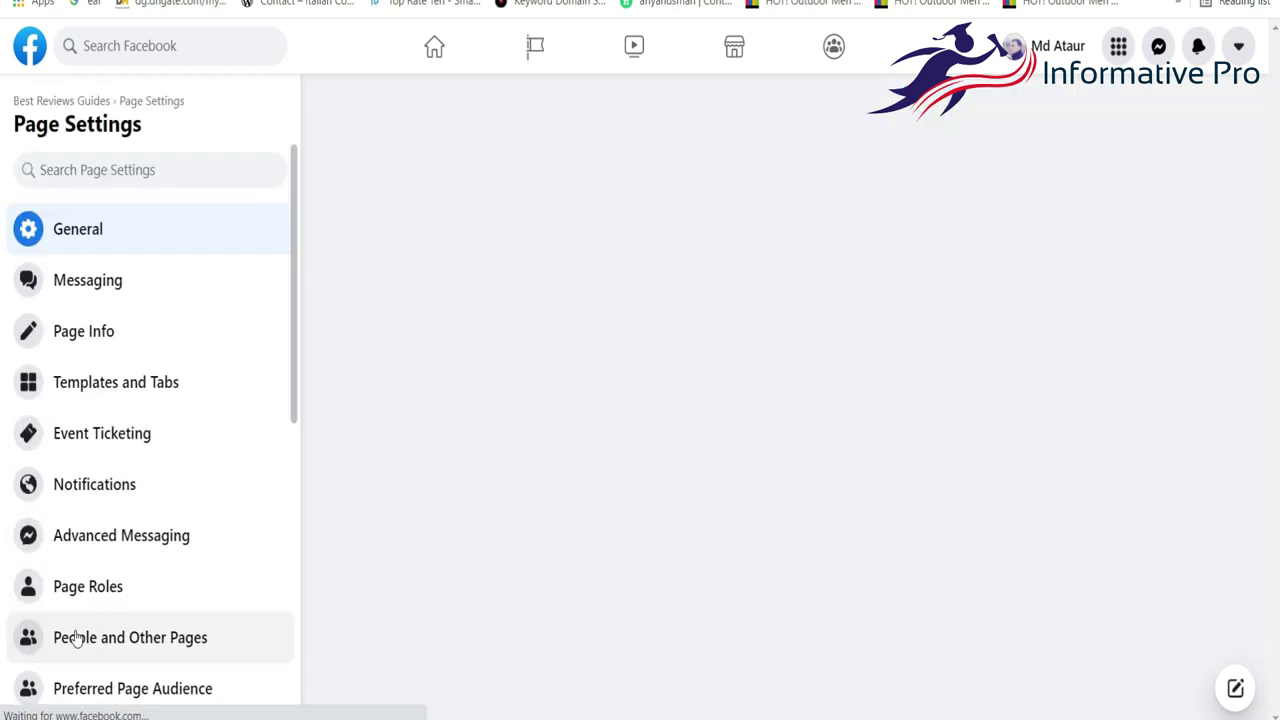
click(124, 392)
scroll(760, 451, down, 5)
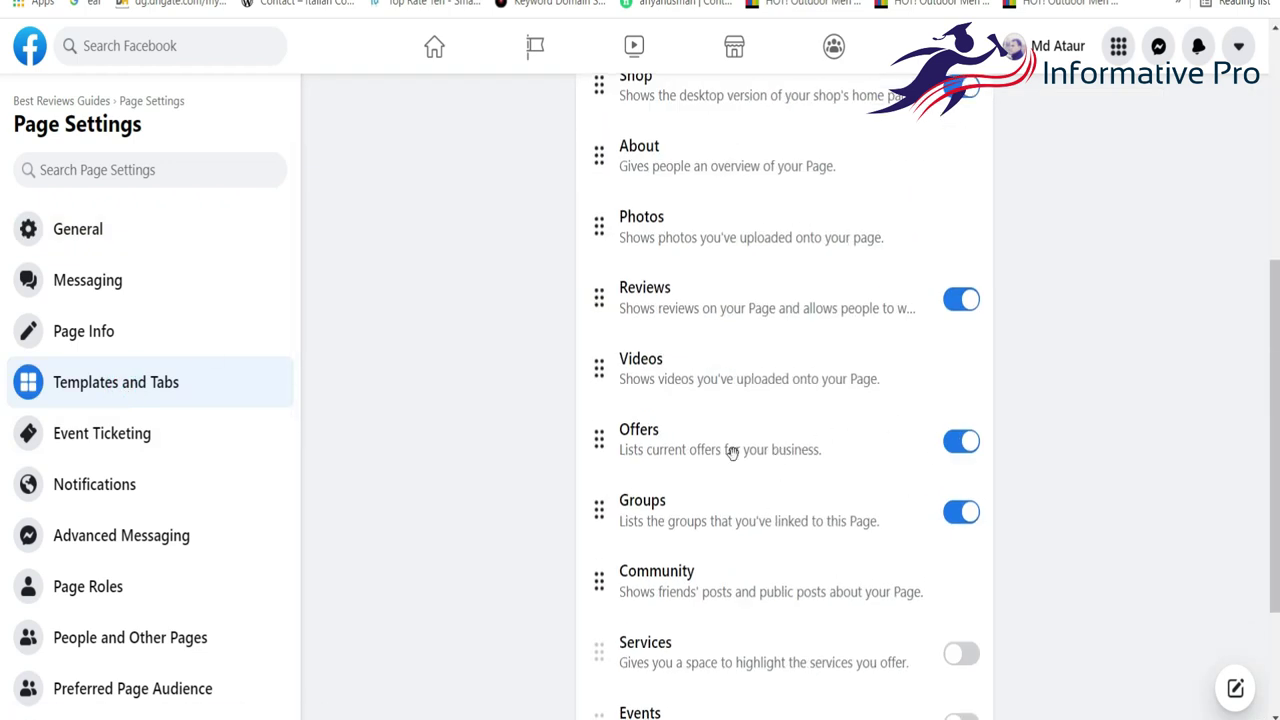
scroll(766, 290, up, 2)
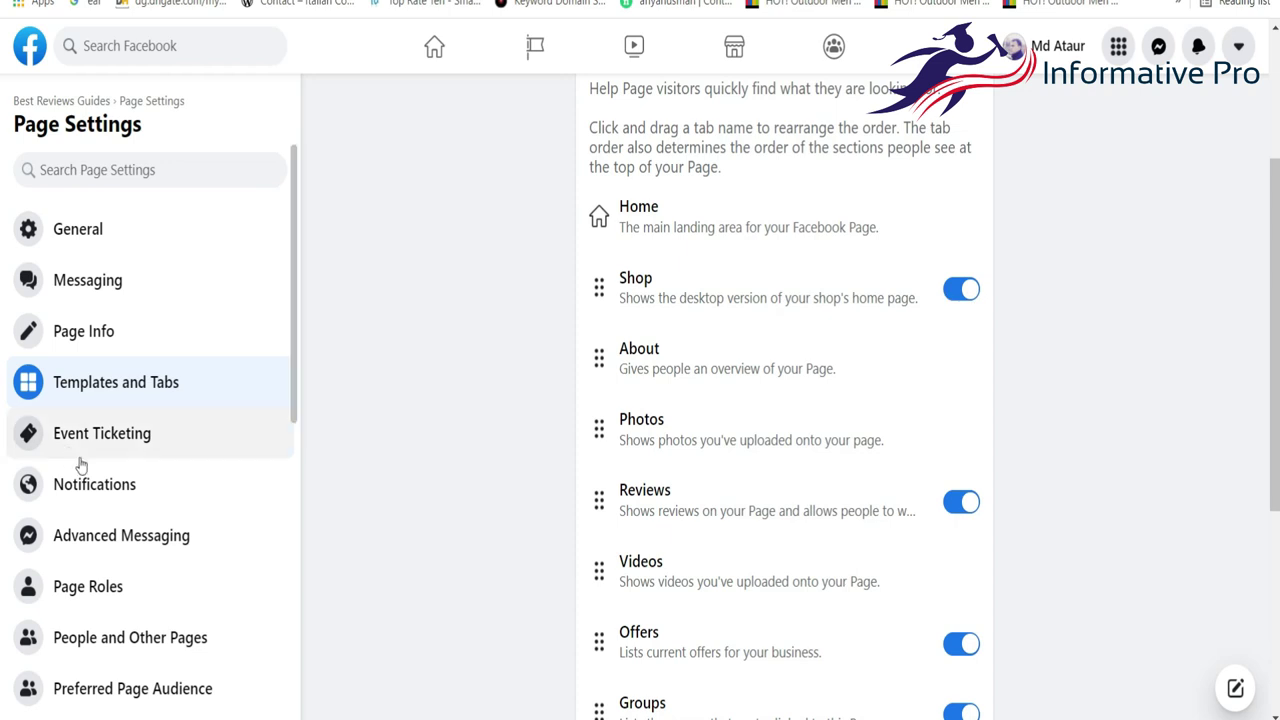
scroll(28, 172, down, 4)
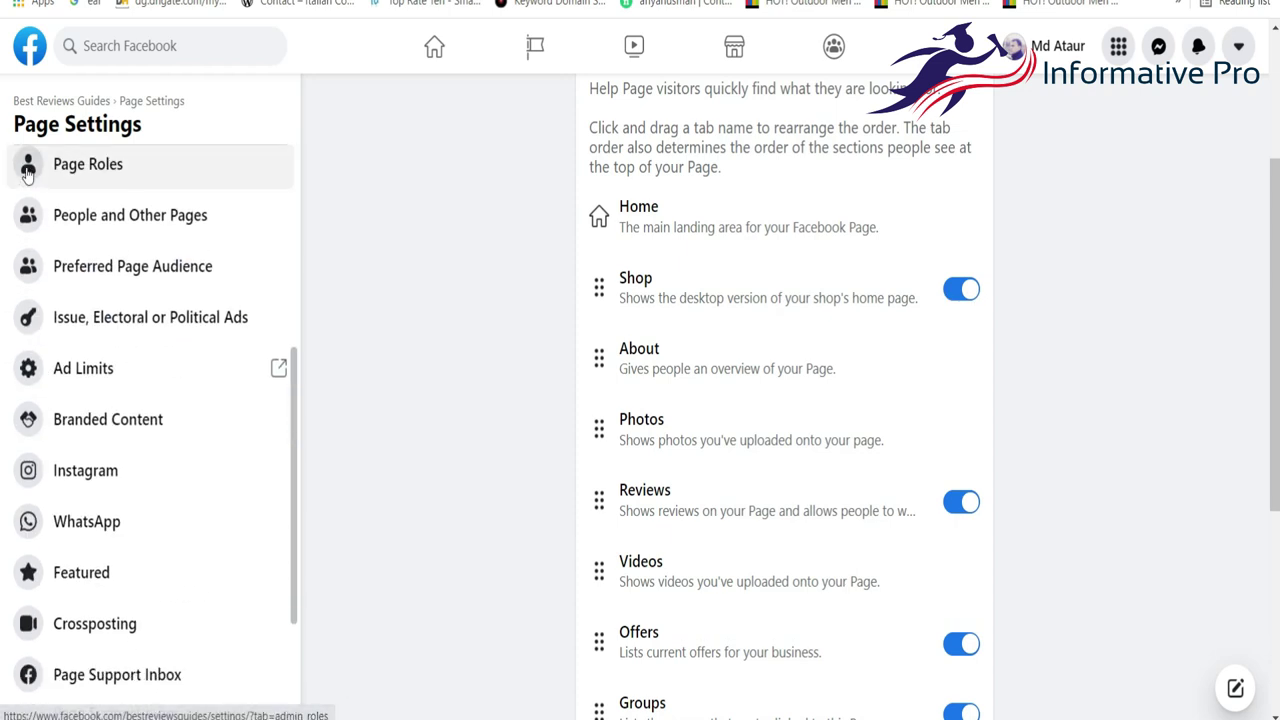
scroll(40, 350, down, 2)
scroll(30, 352, up, 6)
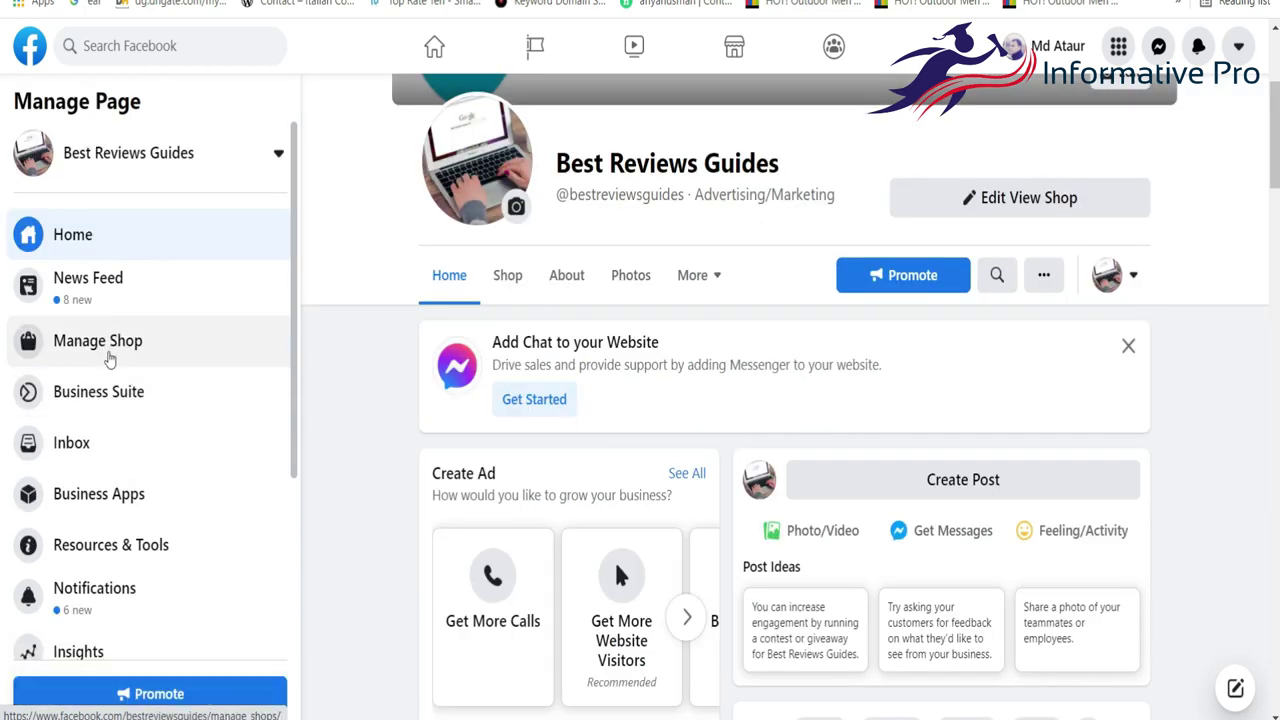
From Manage Shop, preview the storefront, then go to Add Products in the catalog.
click(86, 345)
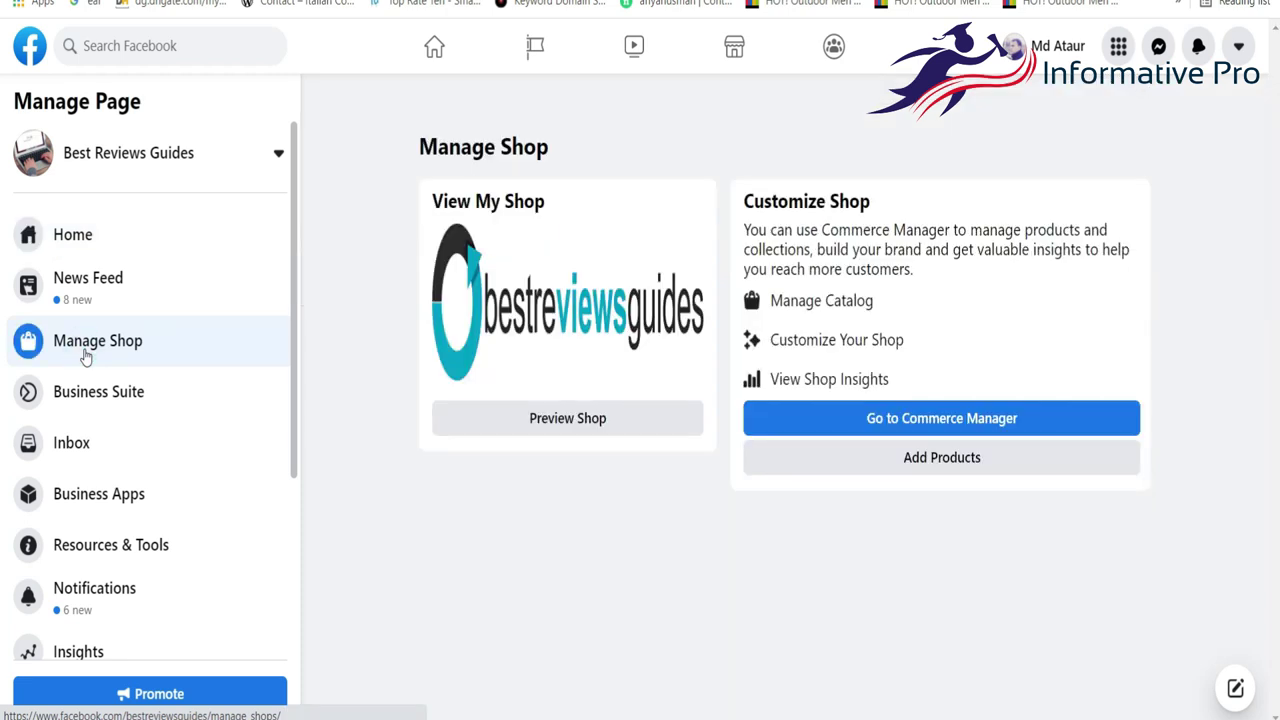
click(586, 432)
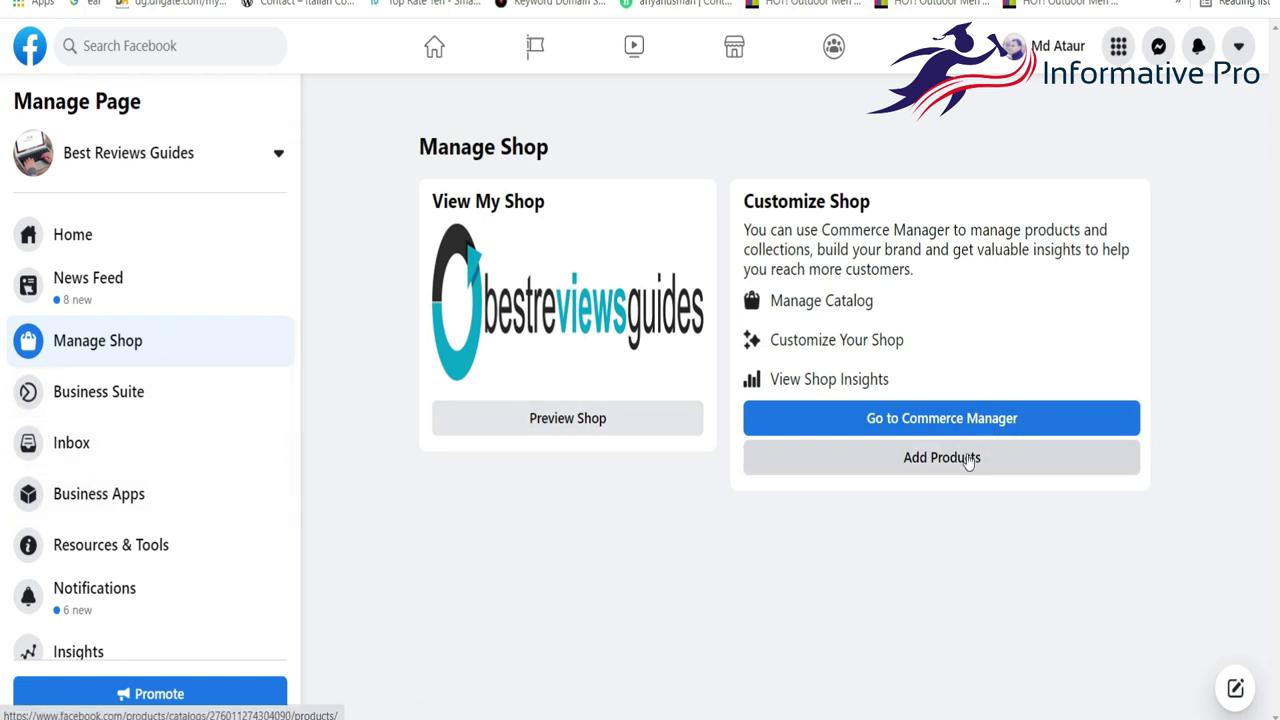
click(567, 419)
click(935, 460)
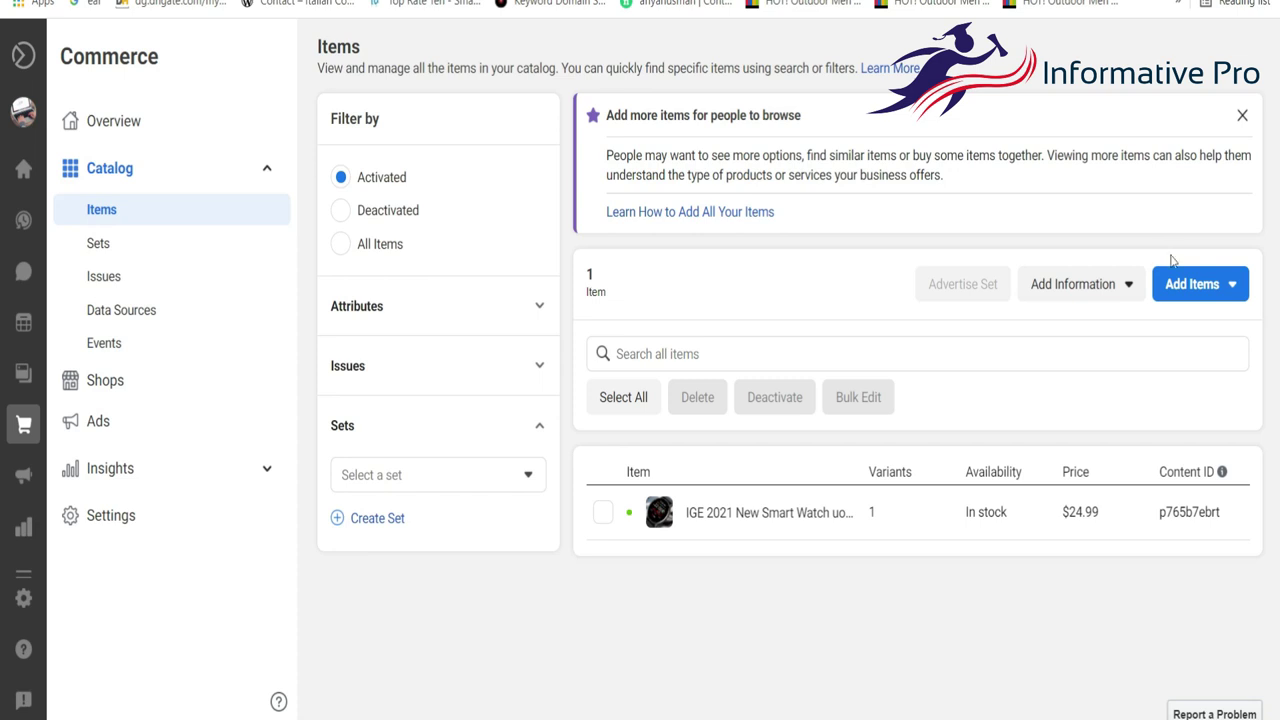
Start a single new catalog item via Add Items > Add One Item, ready at the Website Link field.
click(1190, 300)
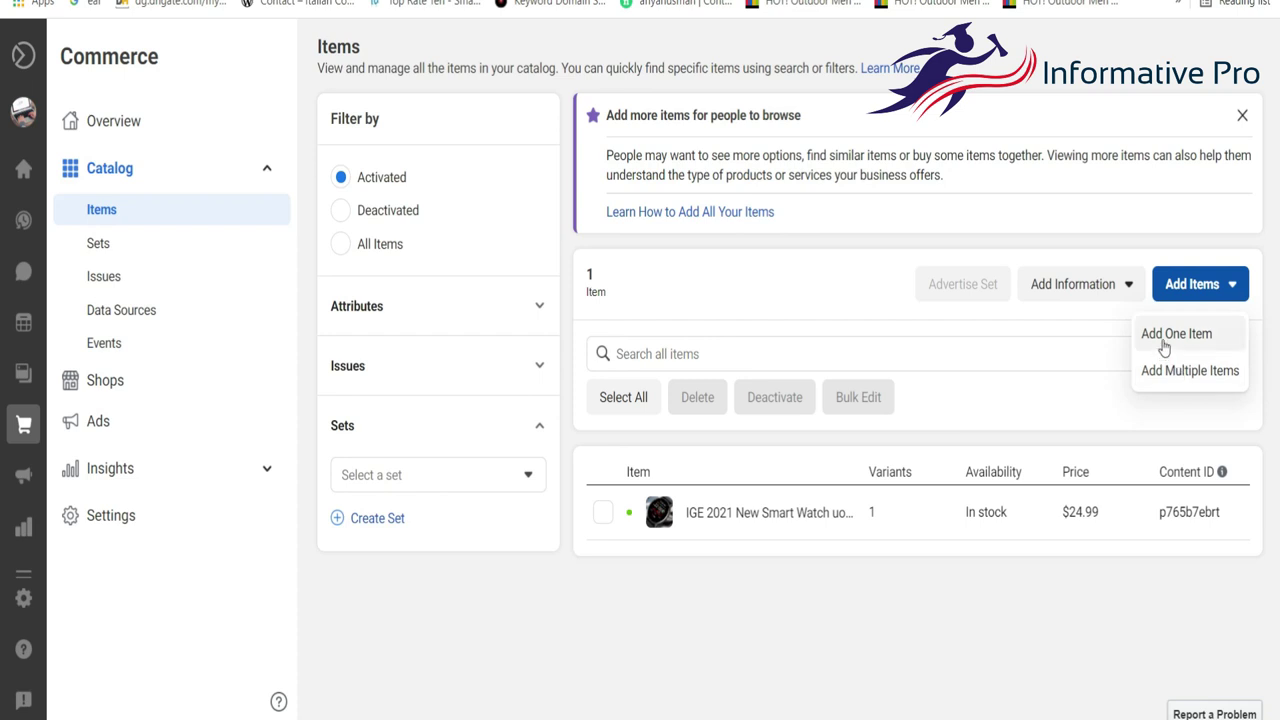
click(1164, 346)
scroll(731, 480, down, 2)
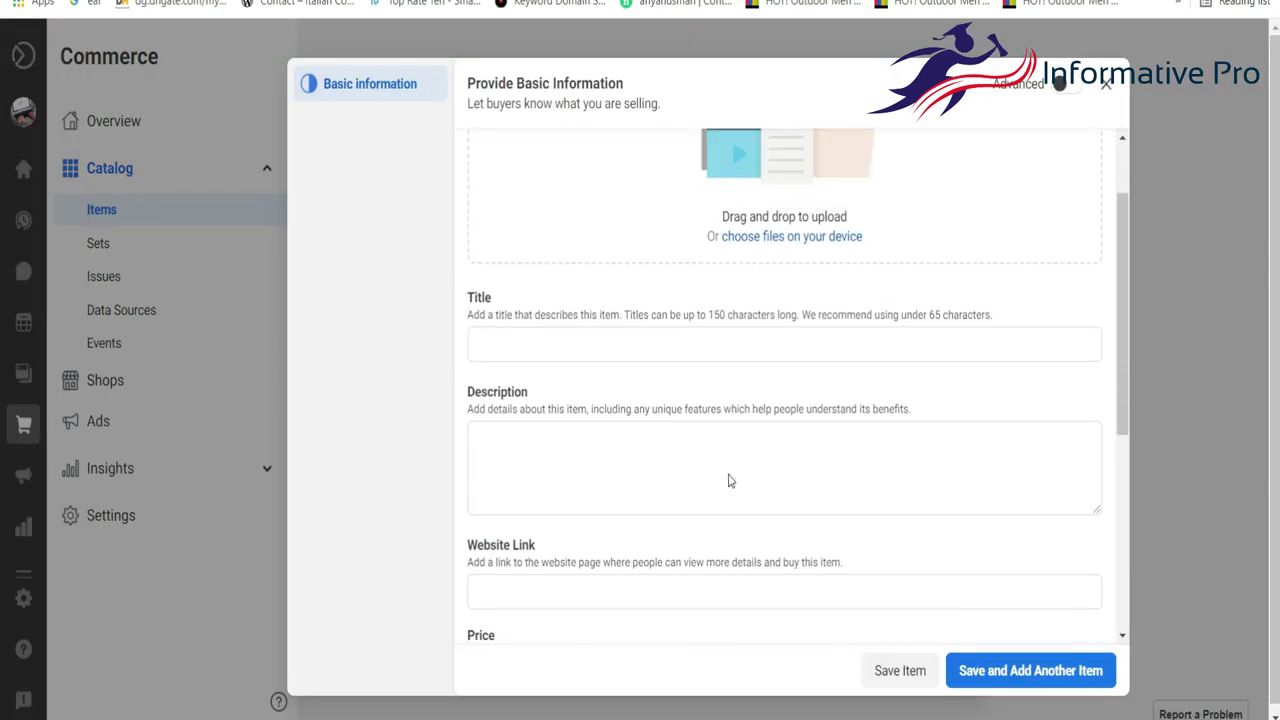
scroll(750, 214, up, 1)
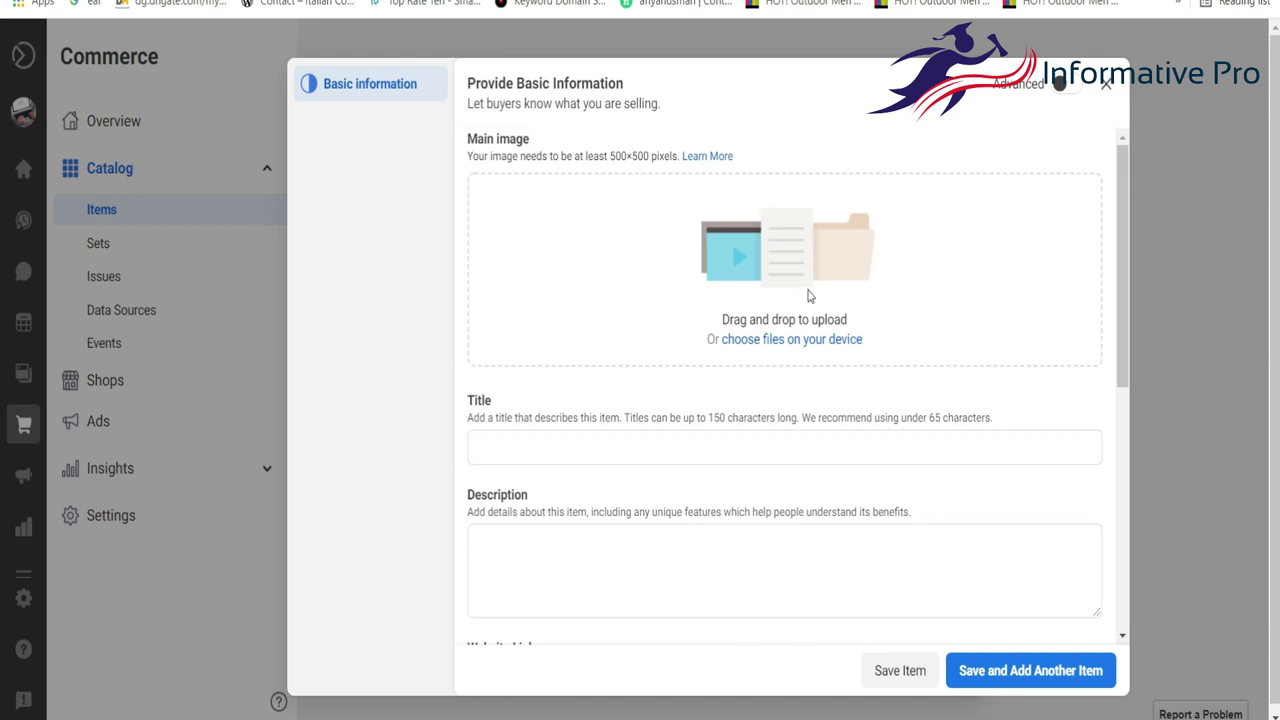
scroll(740, 320, down, 2)
click(502, 394)
scroll(530, 395, down, 1)
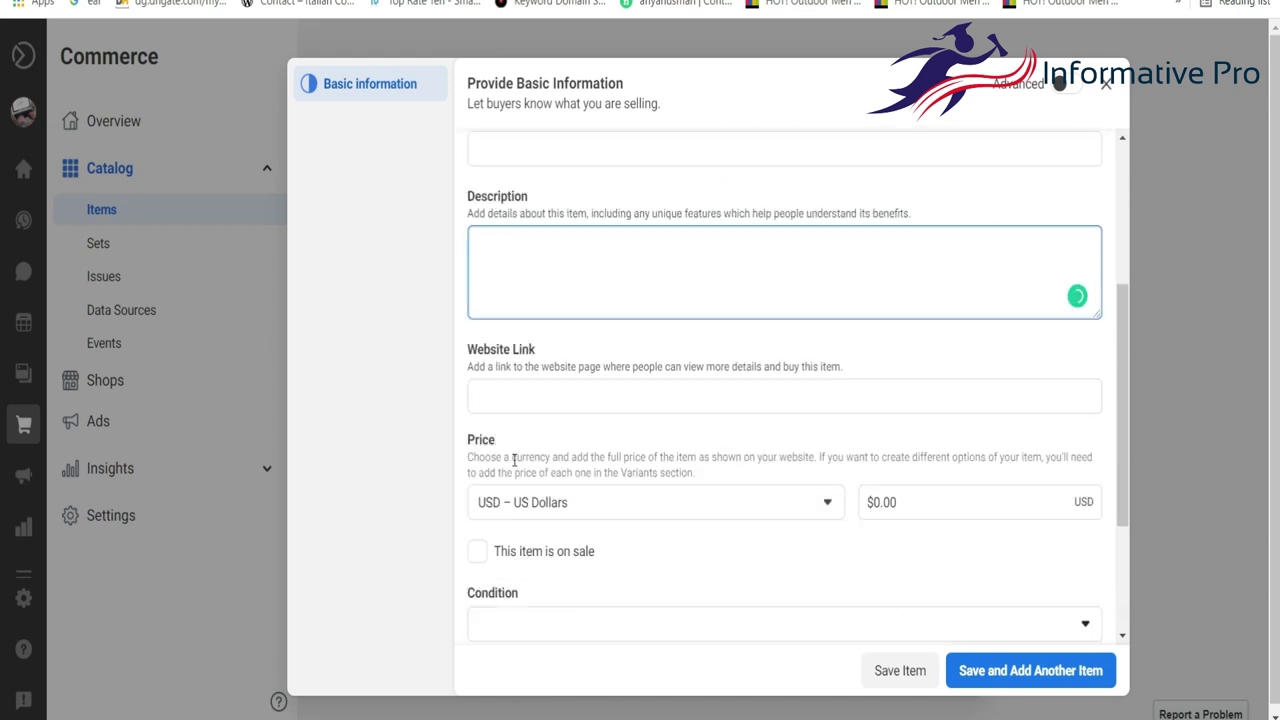
click(544, 399)
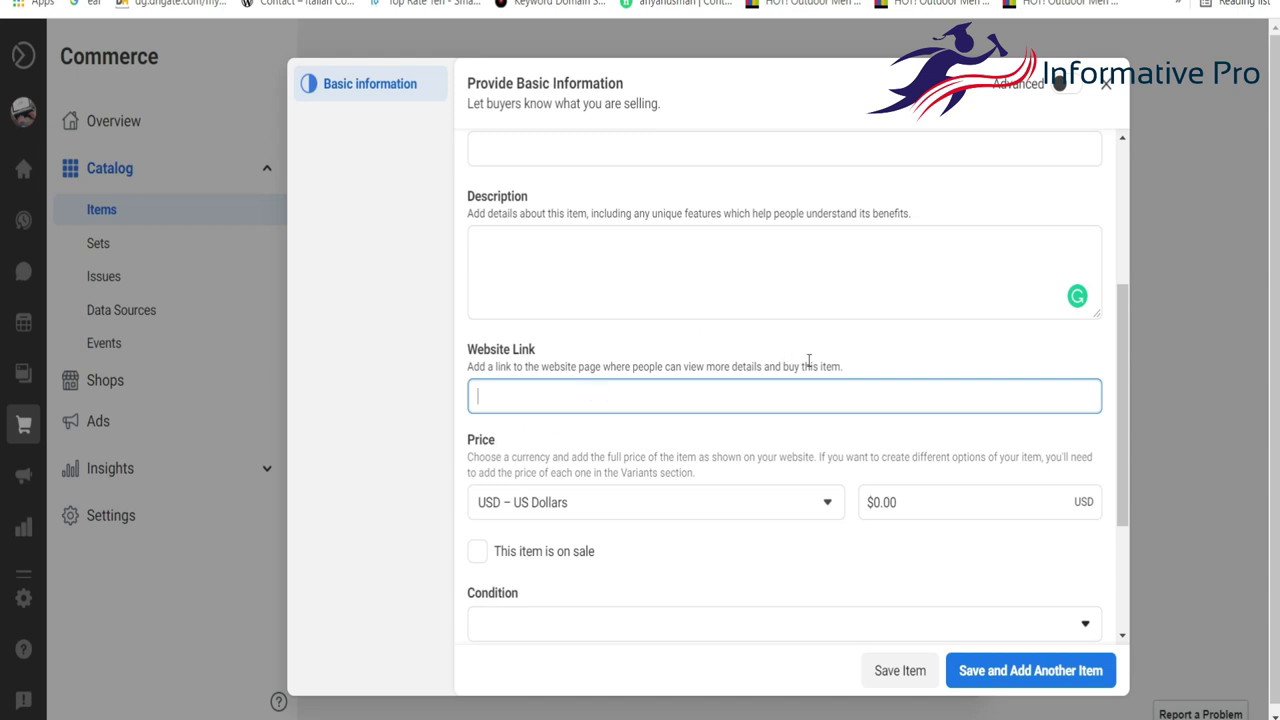
In a new tab, search Google for 'aliexpress affiliate'.
key(ctrl+t)
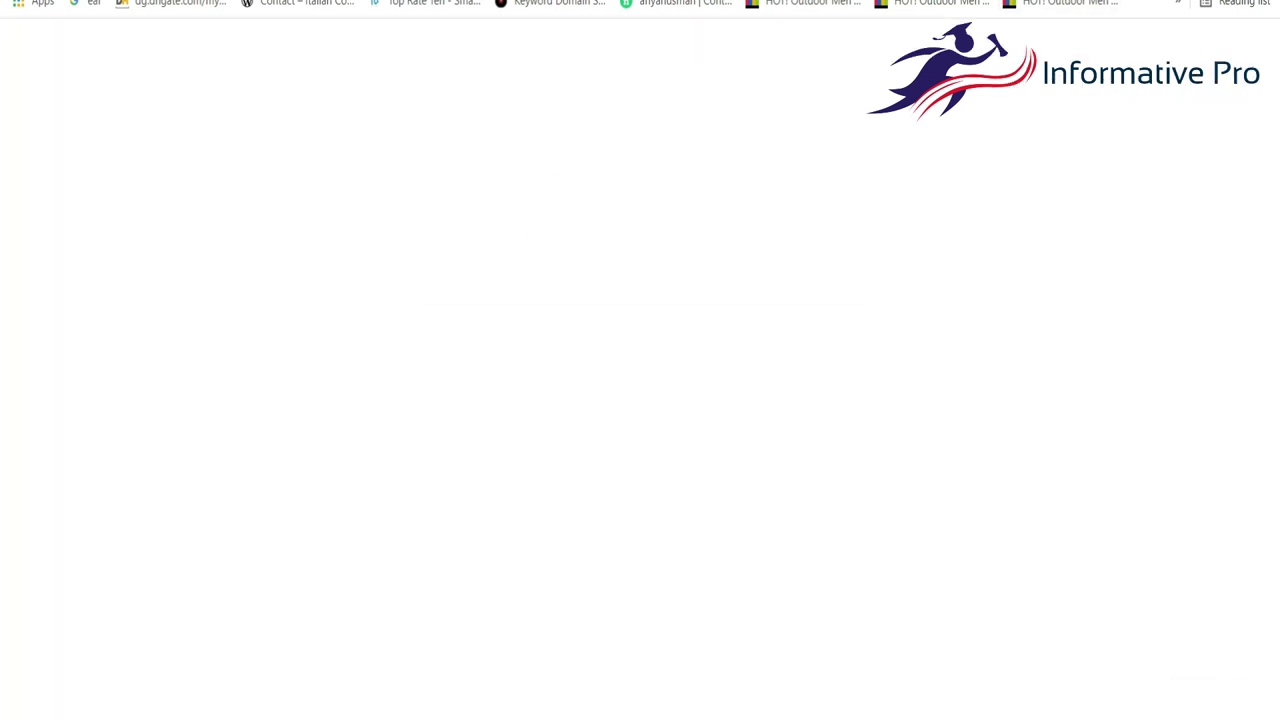
text(a)
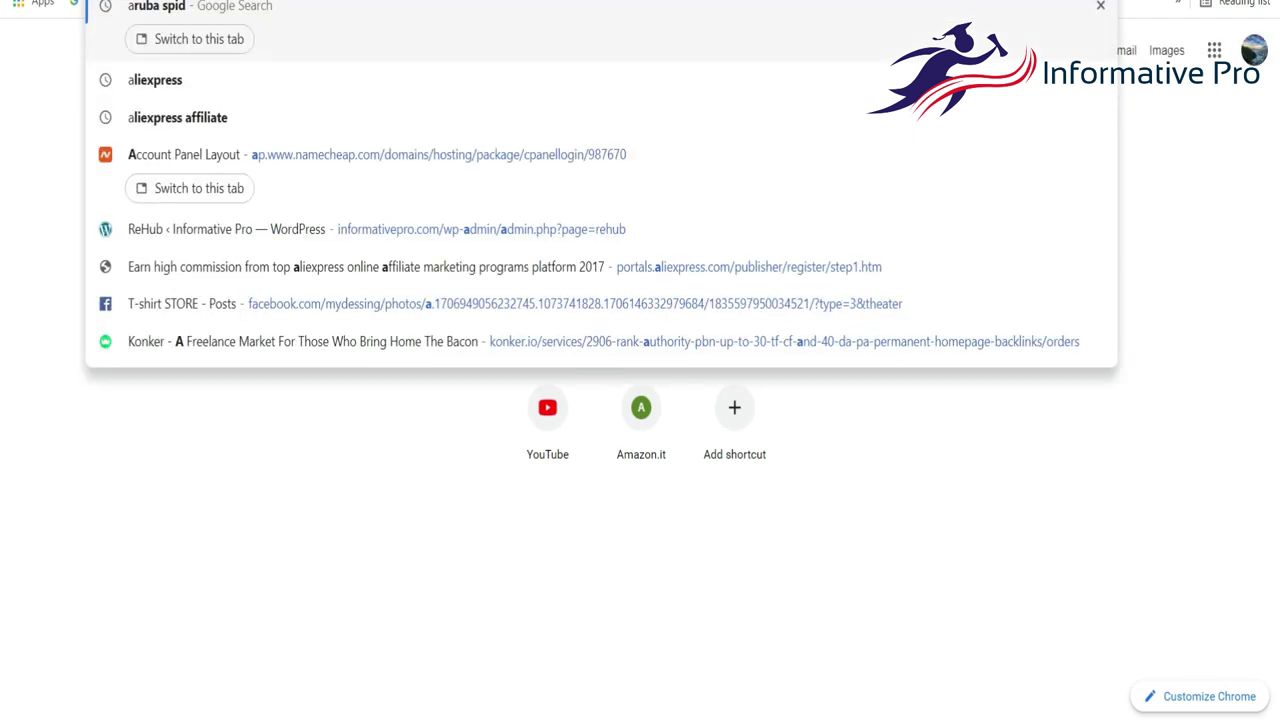
text(li)
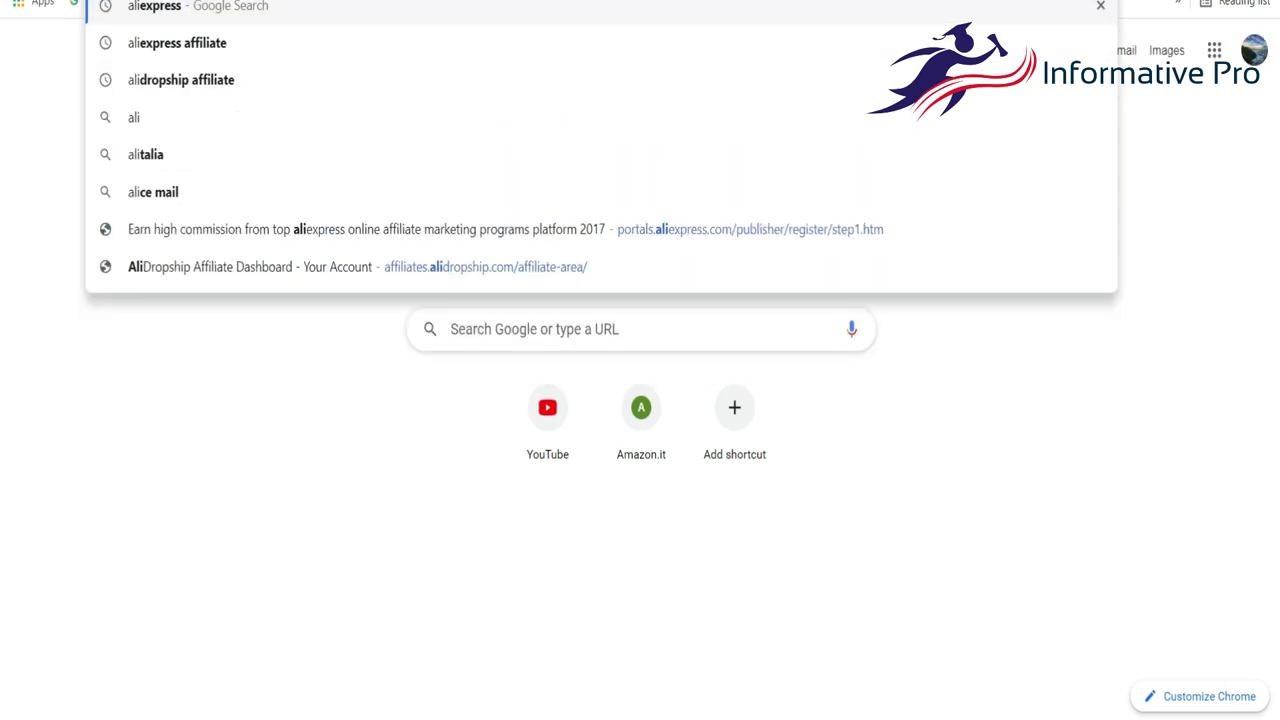
click(280, 52)
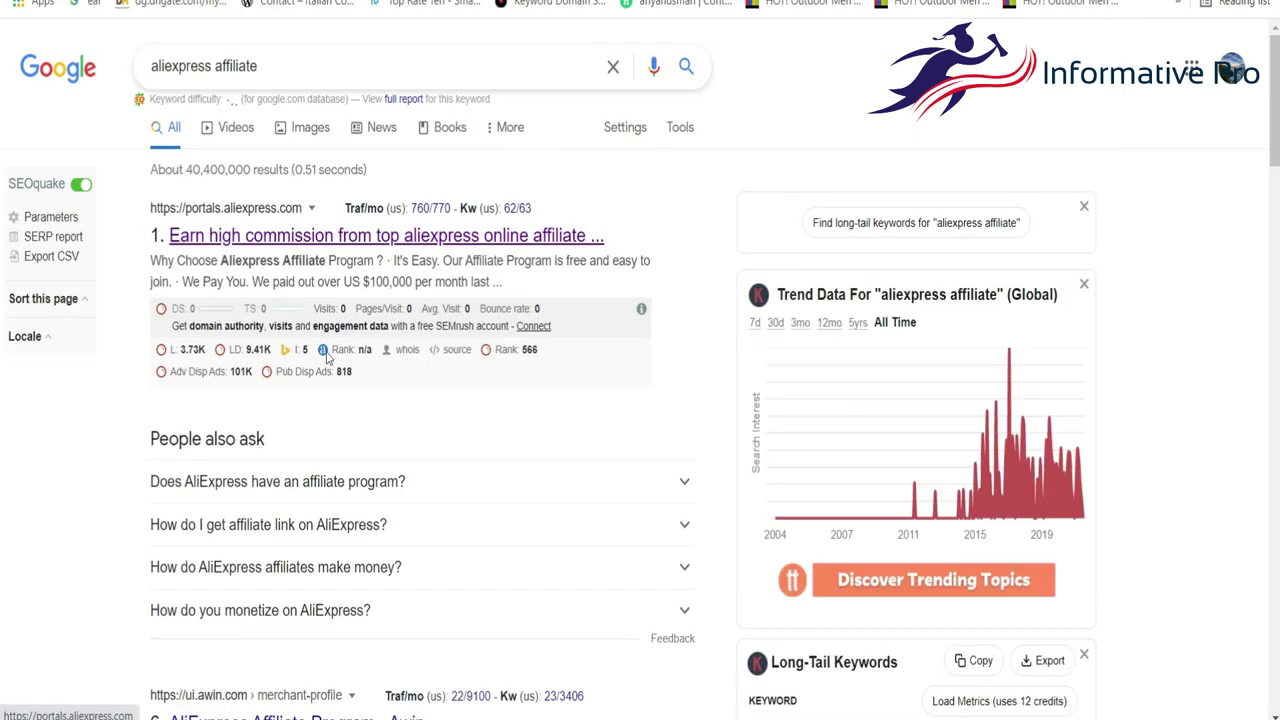
scroll(323, 372, down, 5)
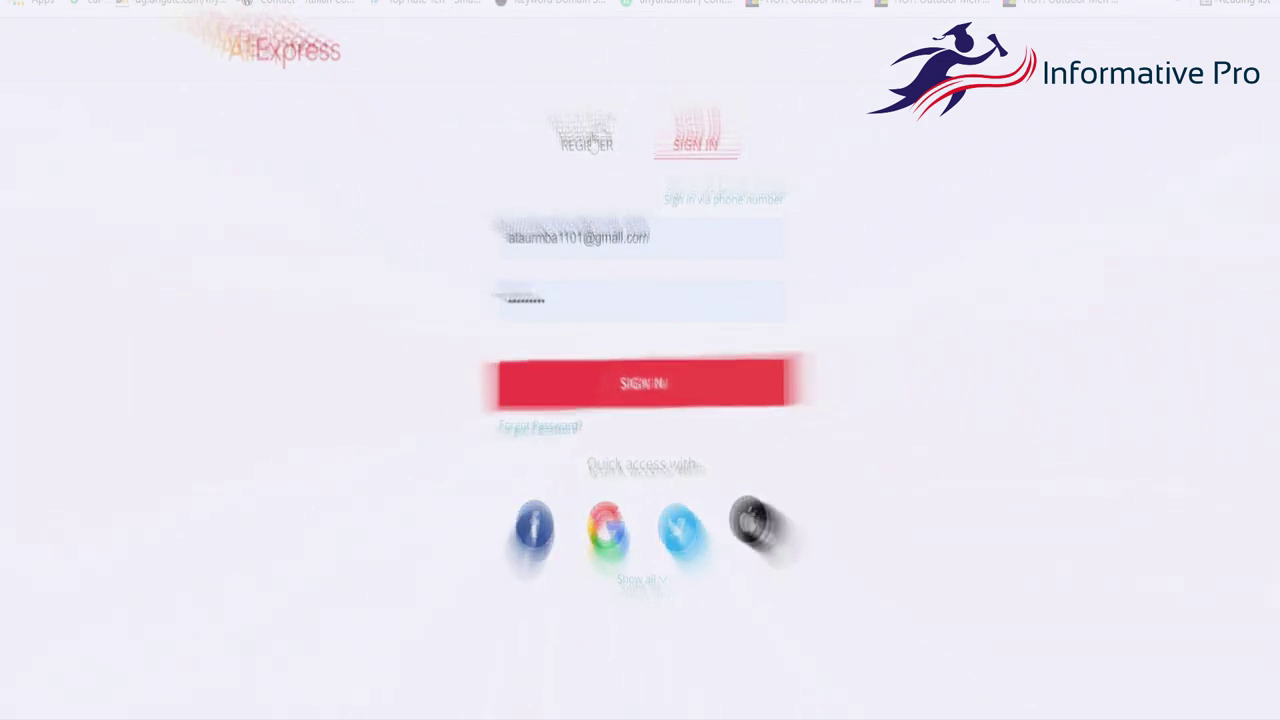
Register an AliExpress account by e-mail, entering the account e-mail address and a password.
click(590, 141)
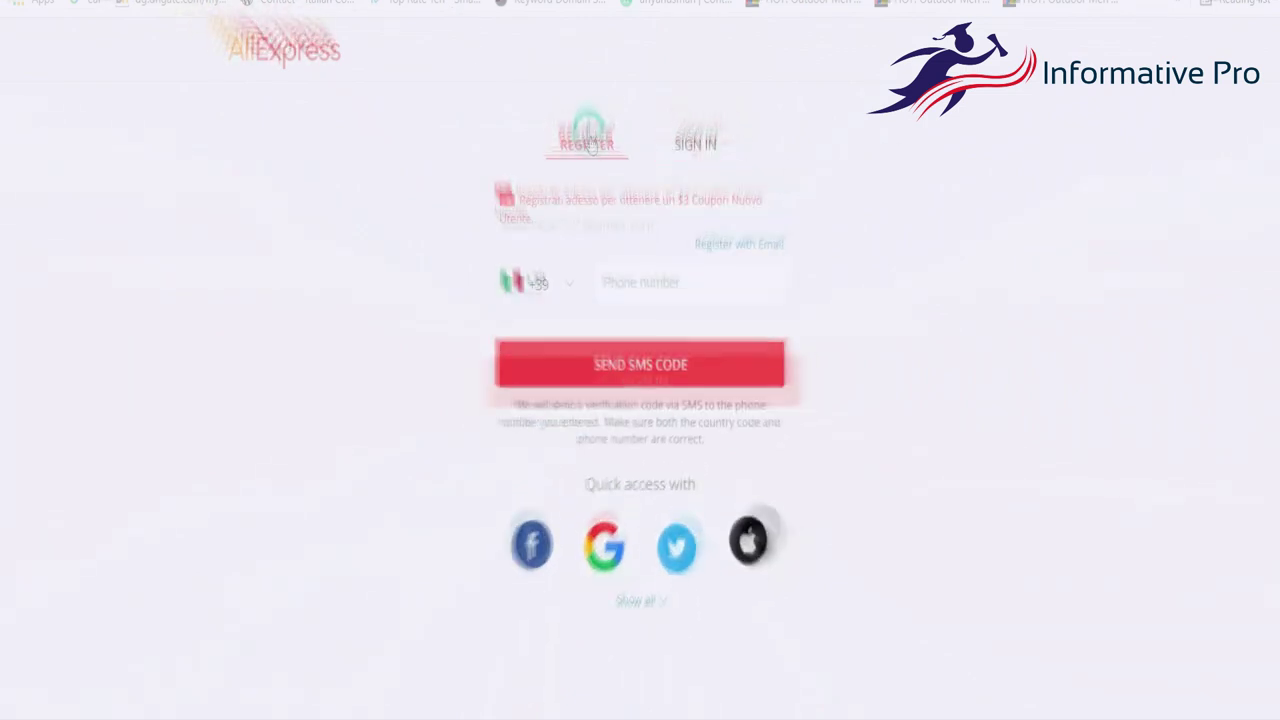
click(738, 248)
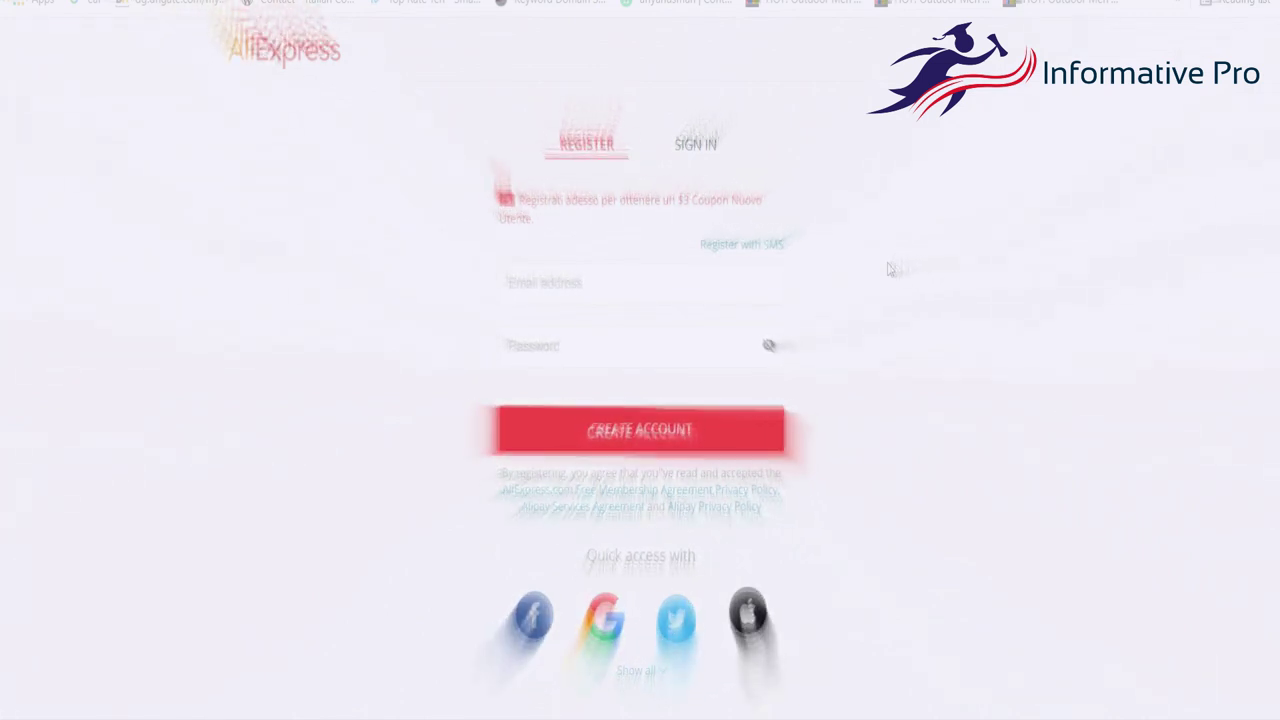
click(629, 286)
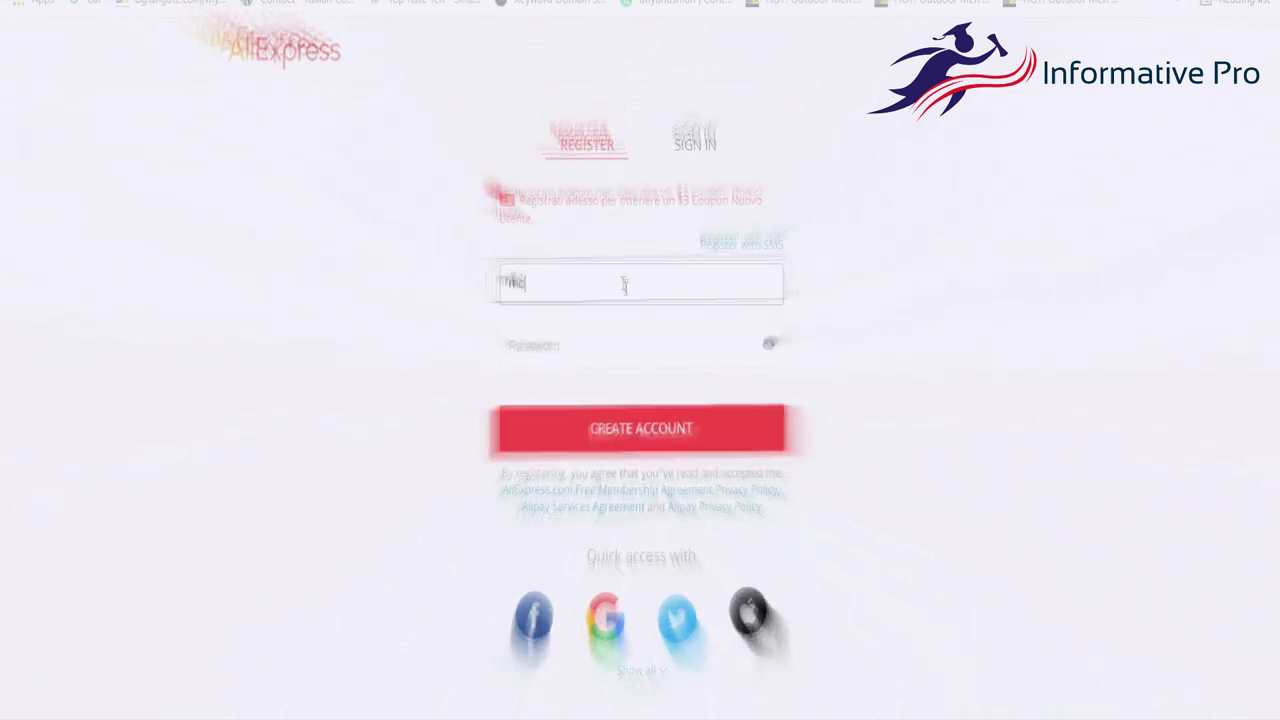
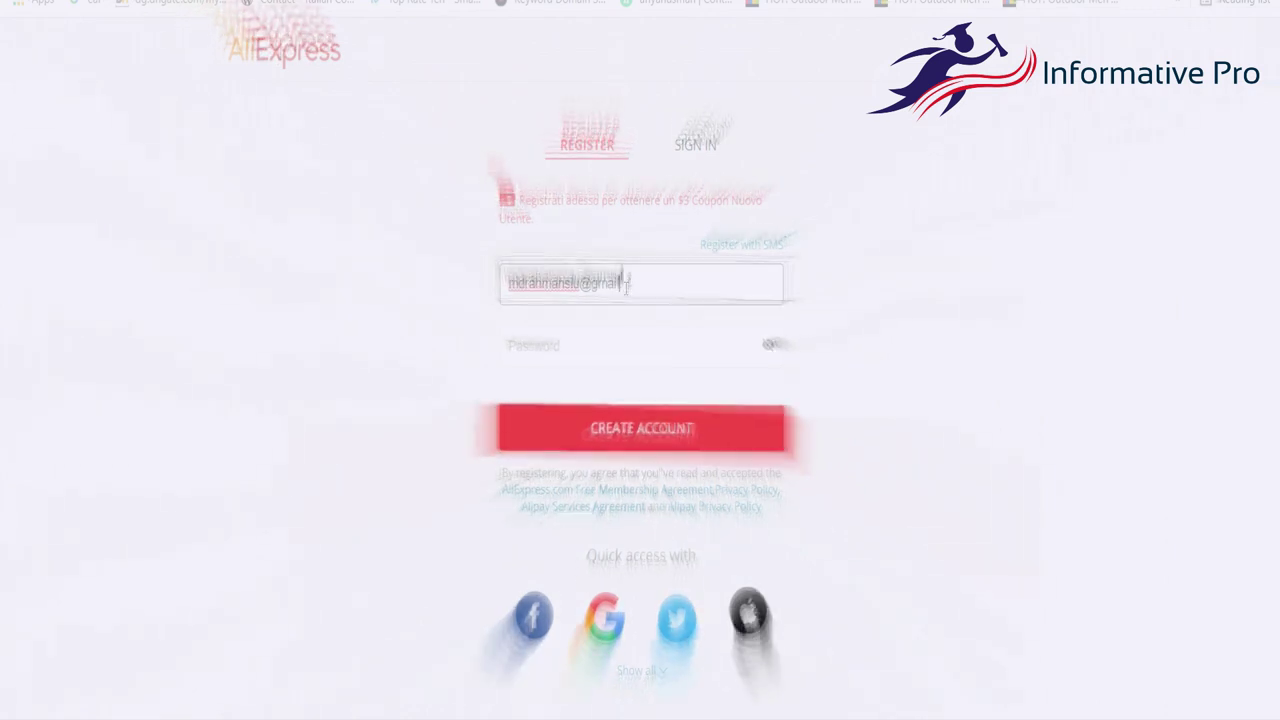
key(Tab)
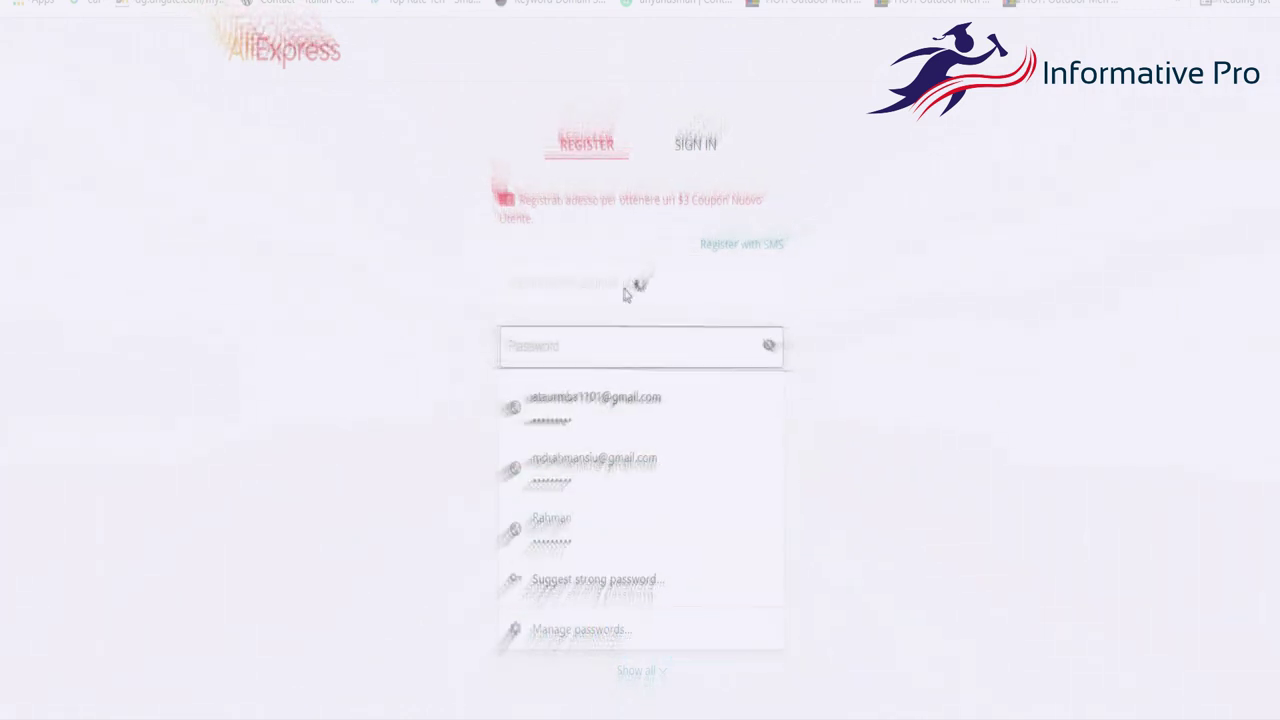
text(1234)
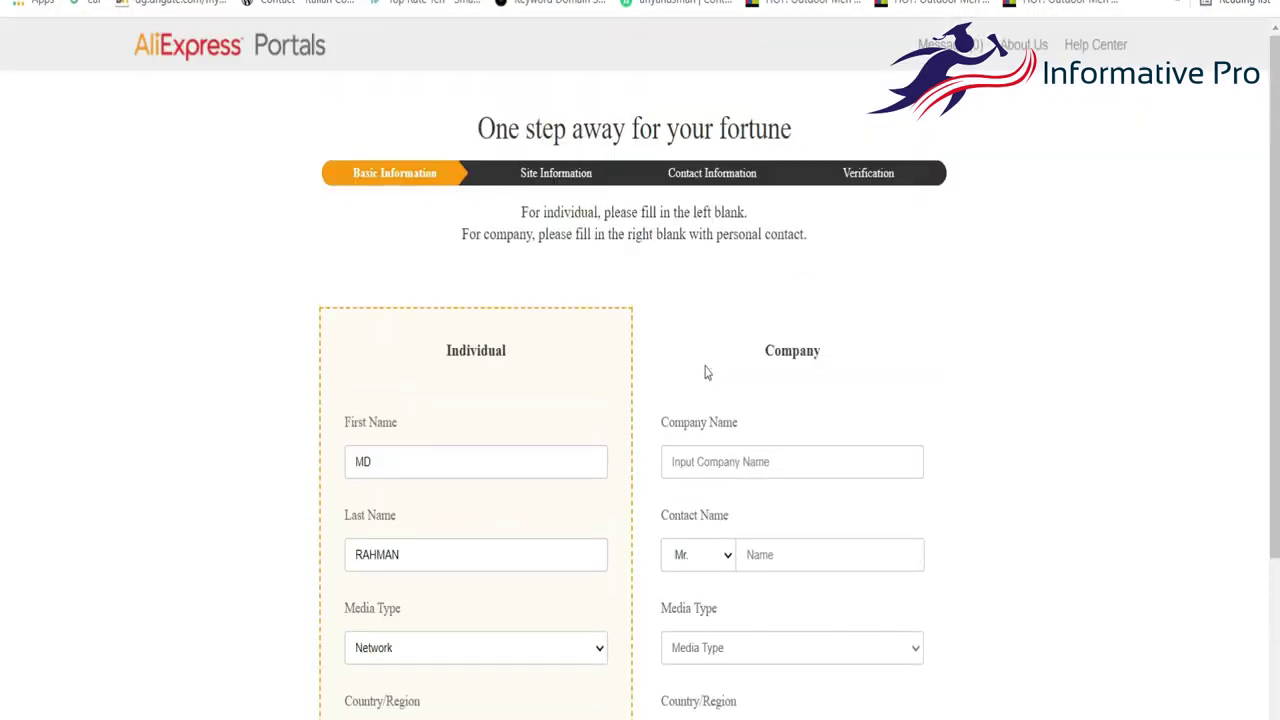
Choose Italy as the Country/Region and continue to the Site Information step.
scroll(705, 372, down, 2)
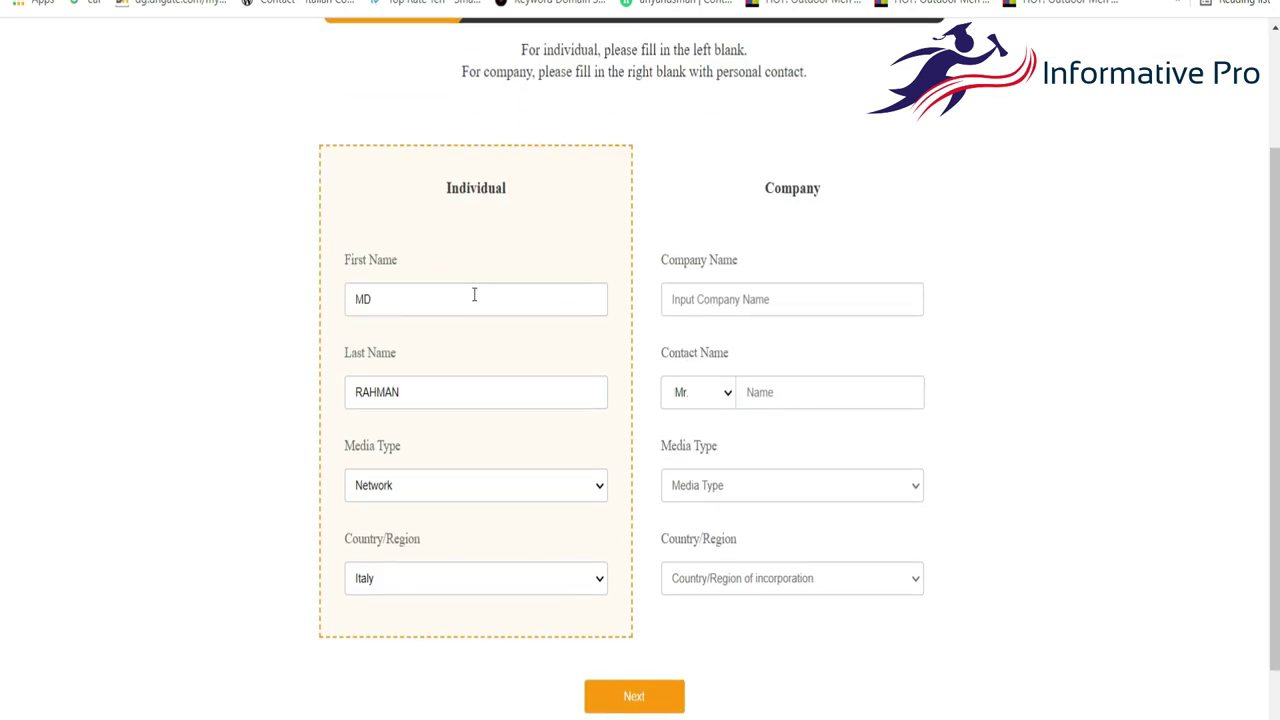
scroll(537, 216, up, 2)
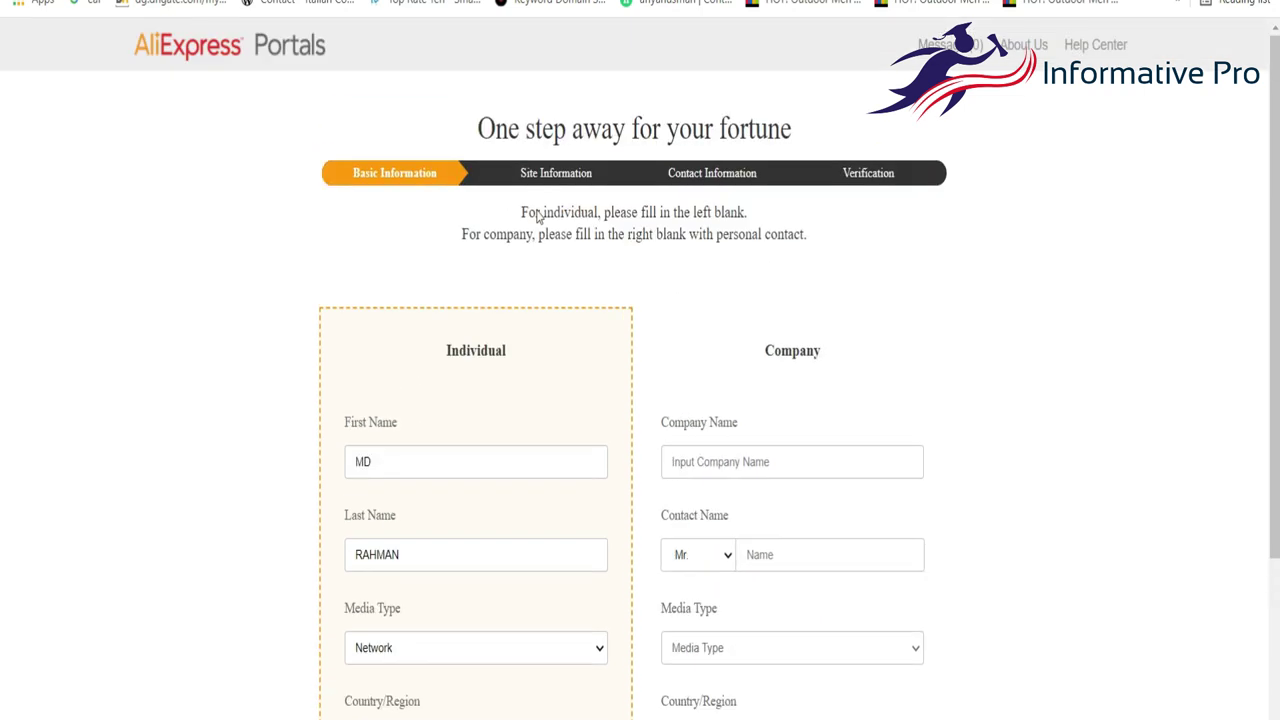
scroll(910, 429, down, 3)
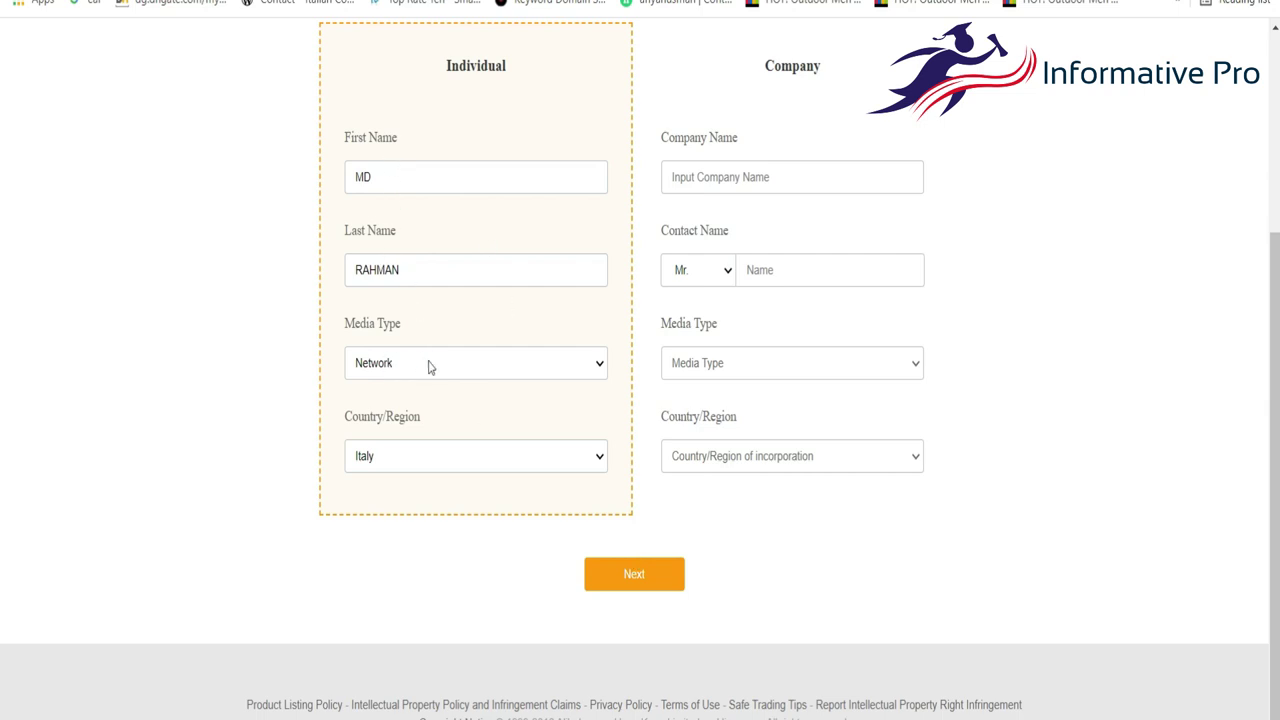
click(446, 452)
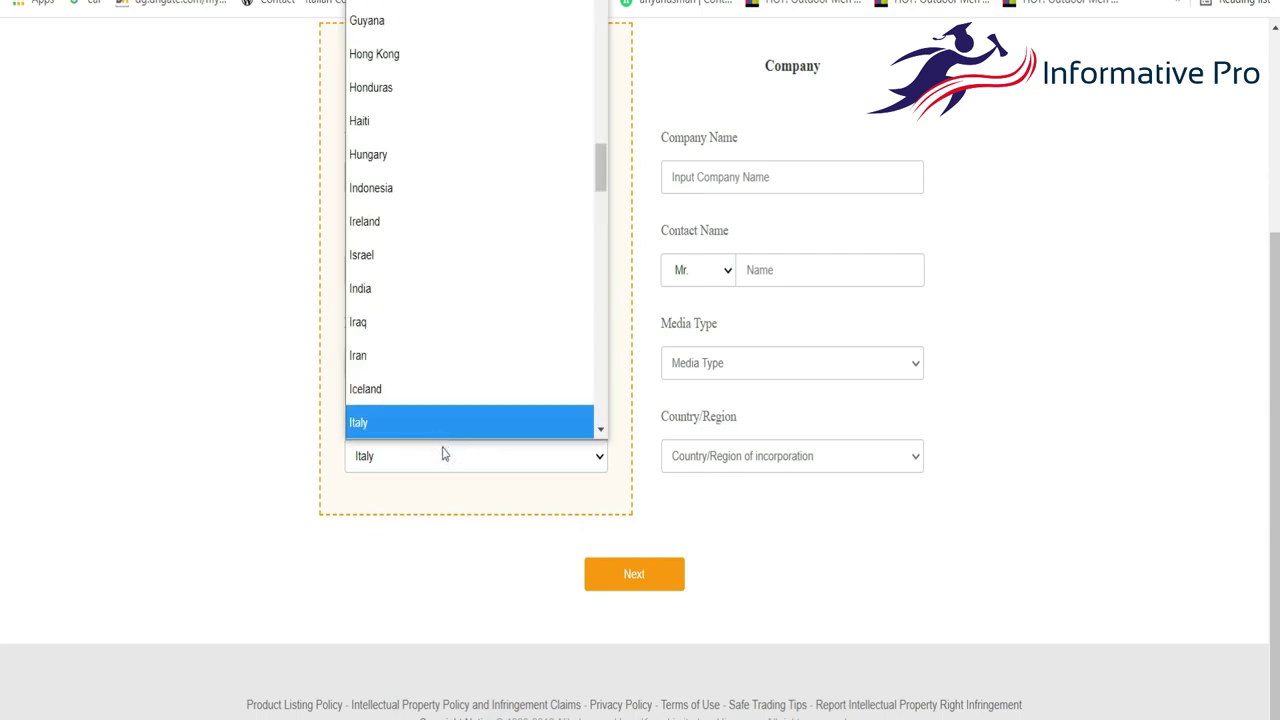
click(442, 490)
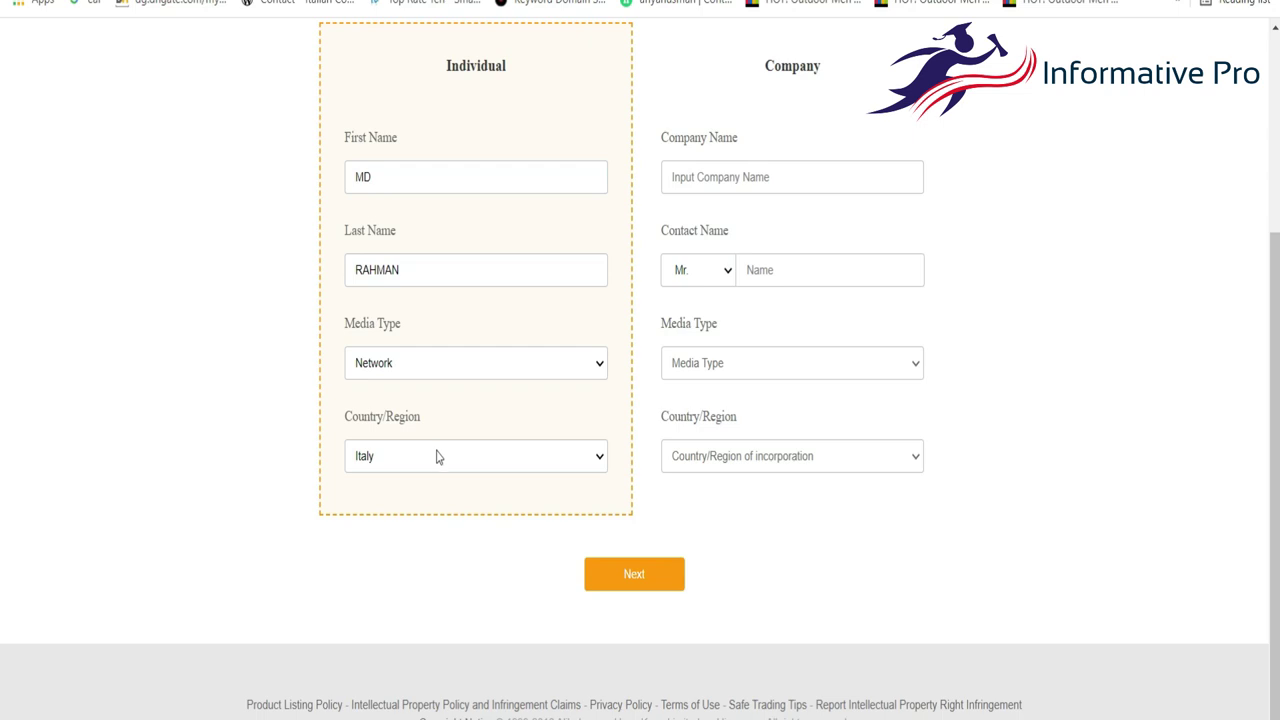
click(632, 575)
scroll(626, 450, down, 3)
scroll(626, 450, up, 1)
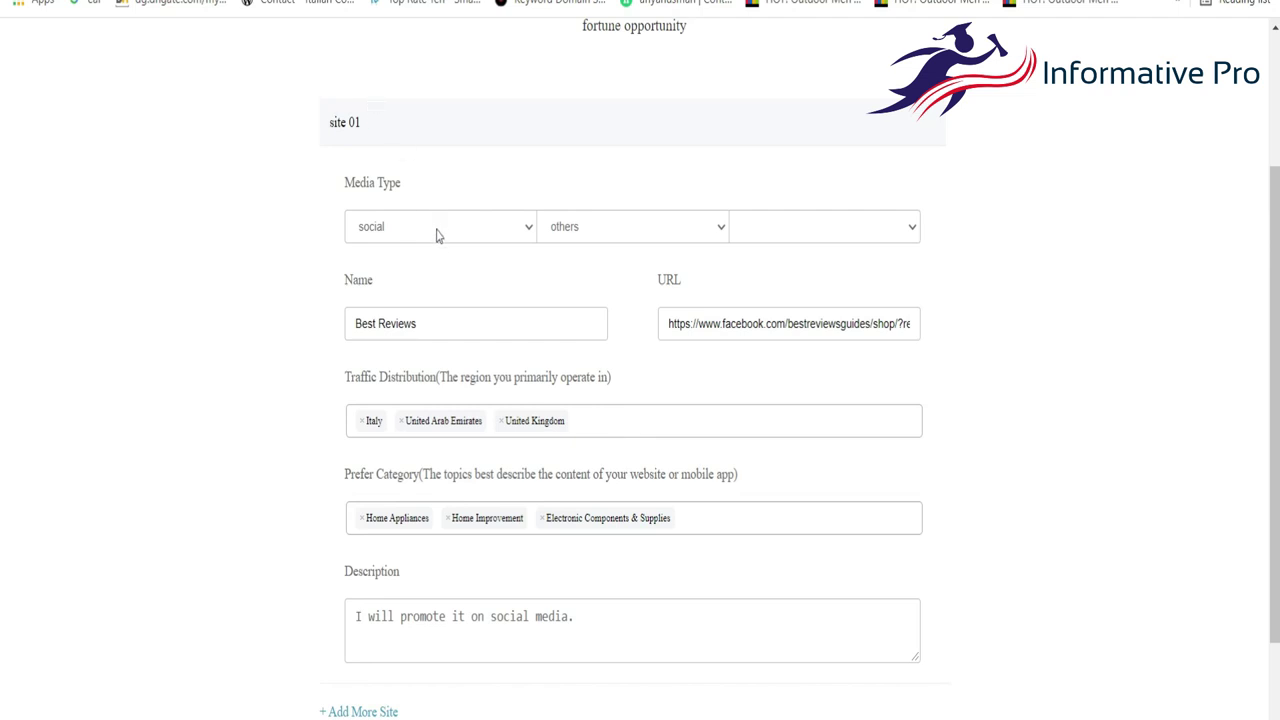
Try the media type options, briefly choosing content with blog as sub-type.
click(440, 230)
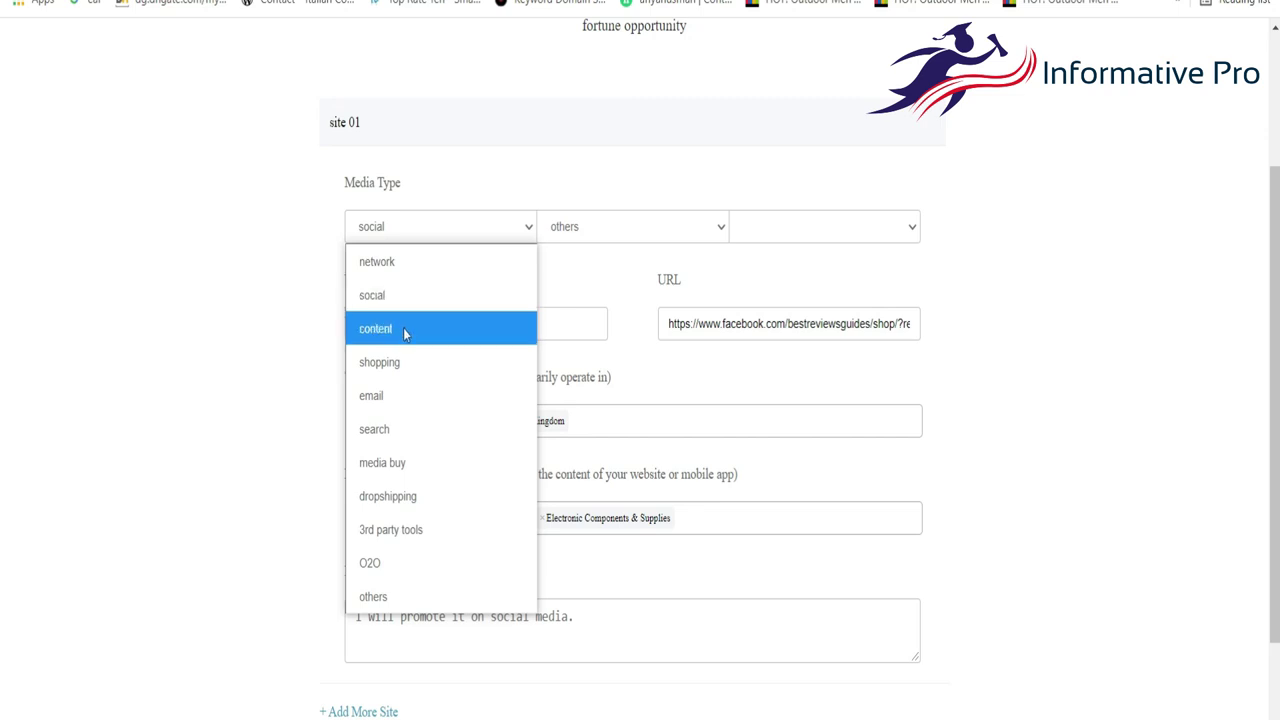
key(Up)
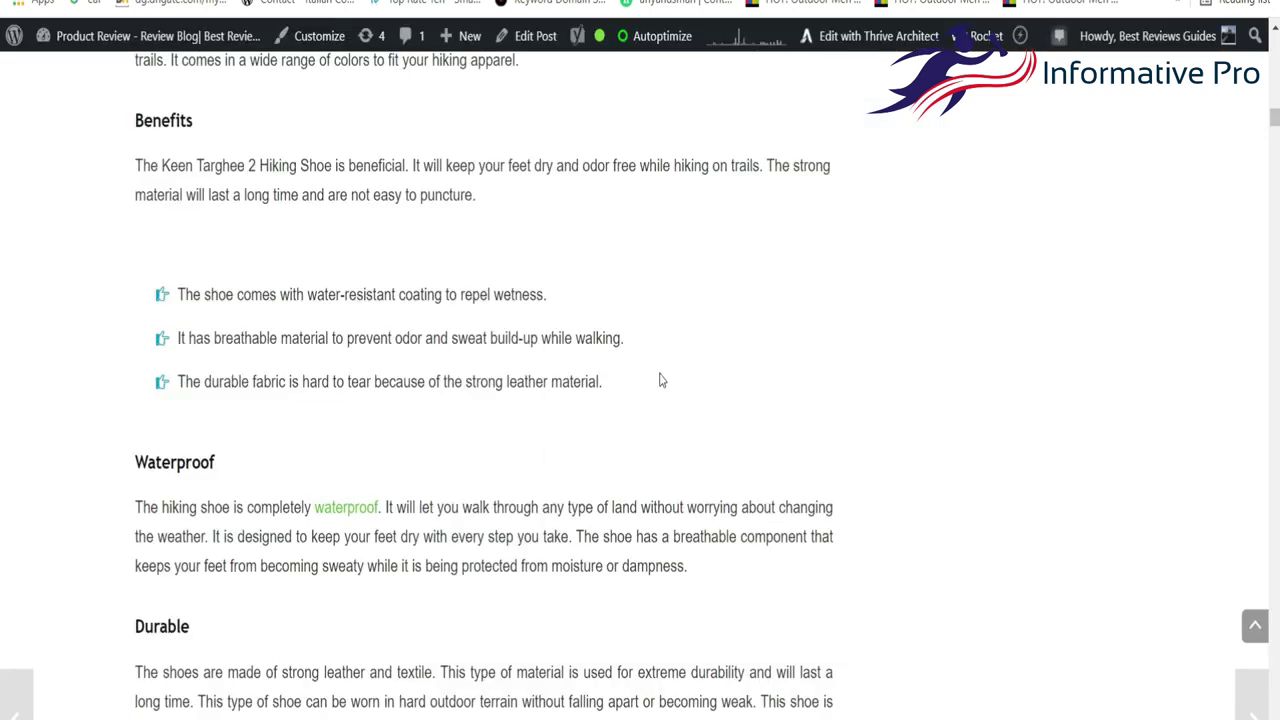
scroll(657, 377, up, 15)
scroll(659, 380, down, 10)
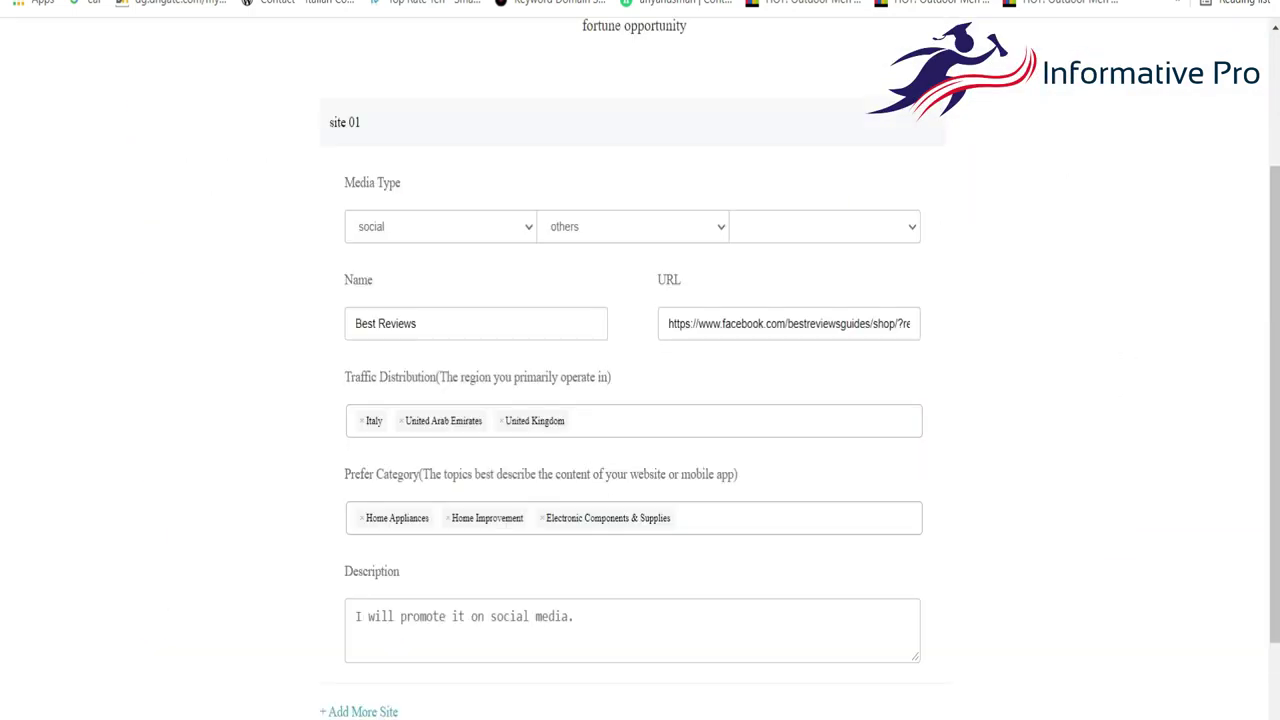
click(390, 235)
click(376, 326)
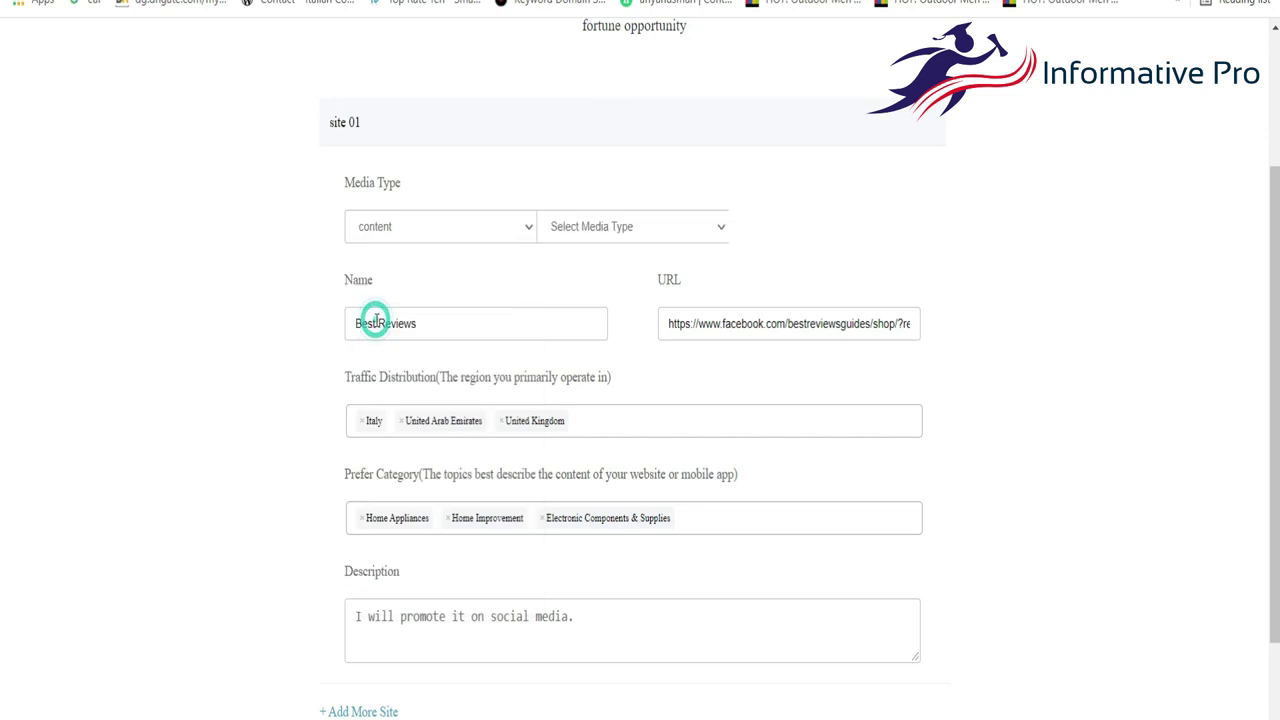
click(565, 230)
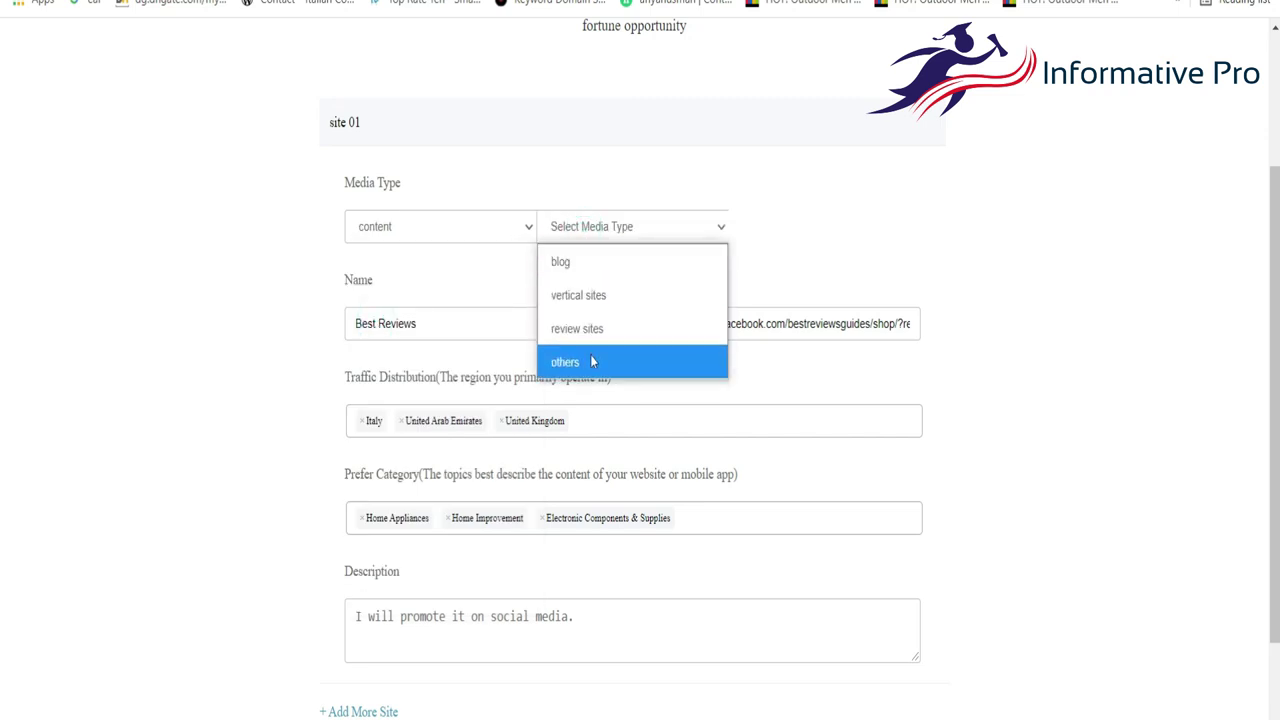
click(591, 272)
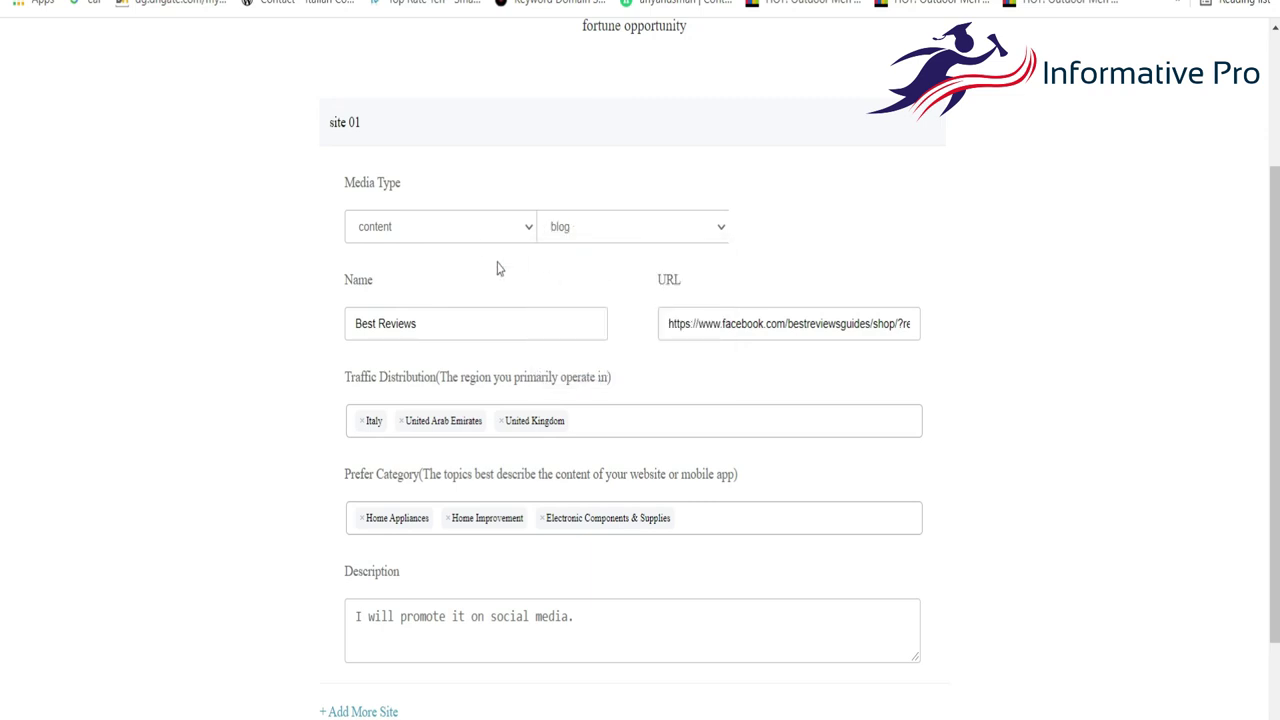
Set the media type to social, sub-type social groups, and platform facebook.
click(470, 228)
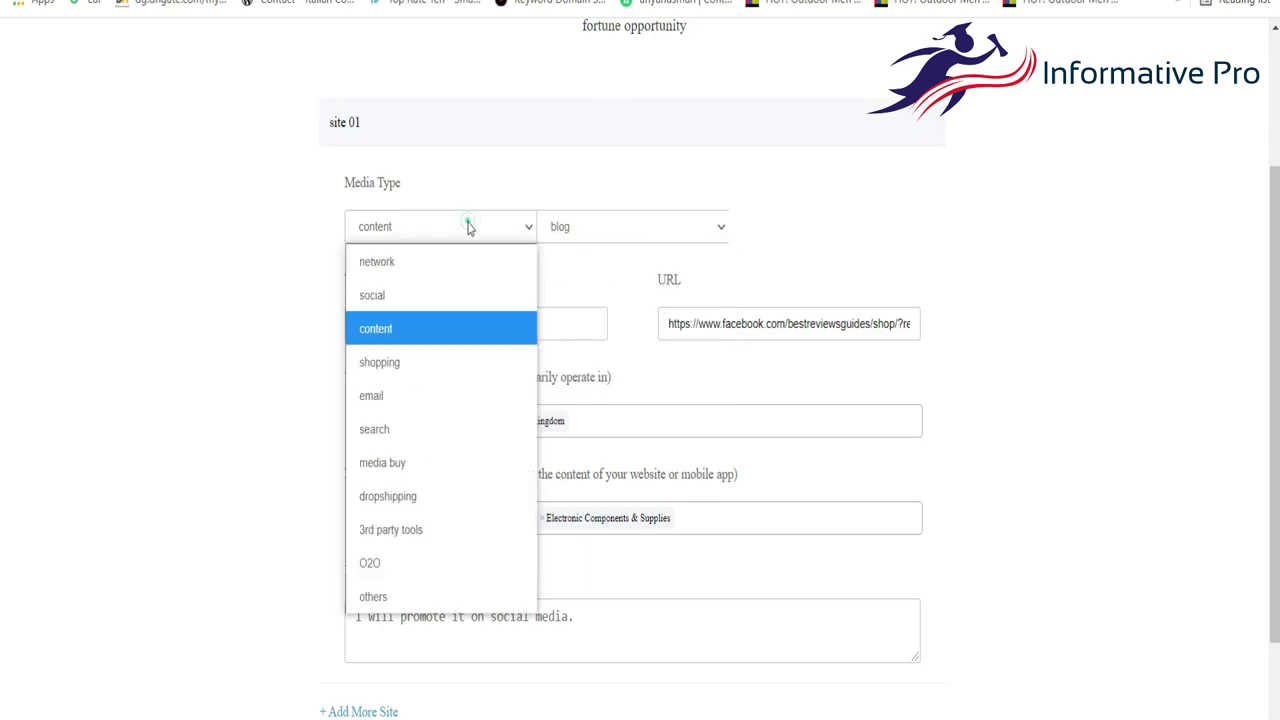
click(407, 309)
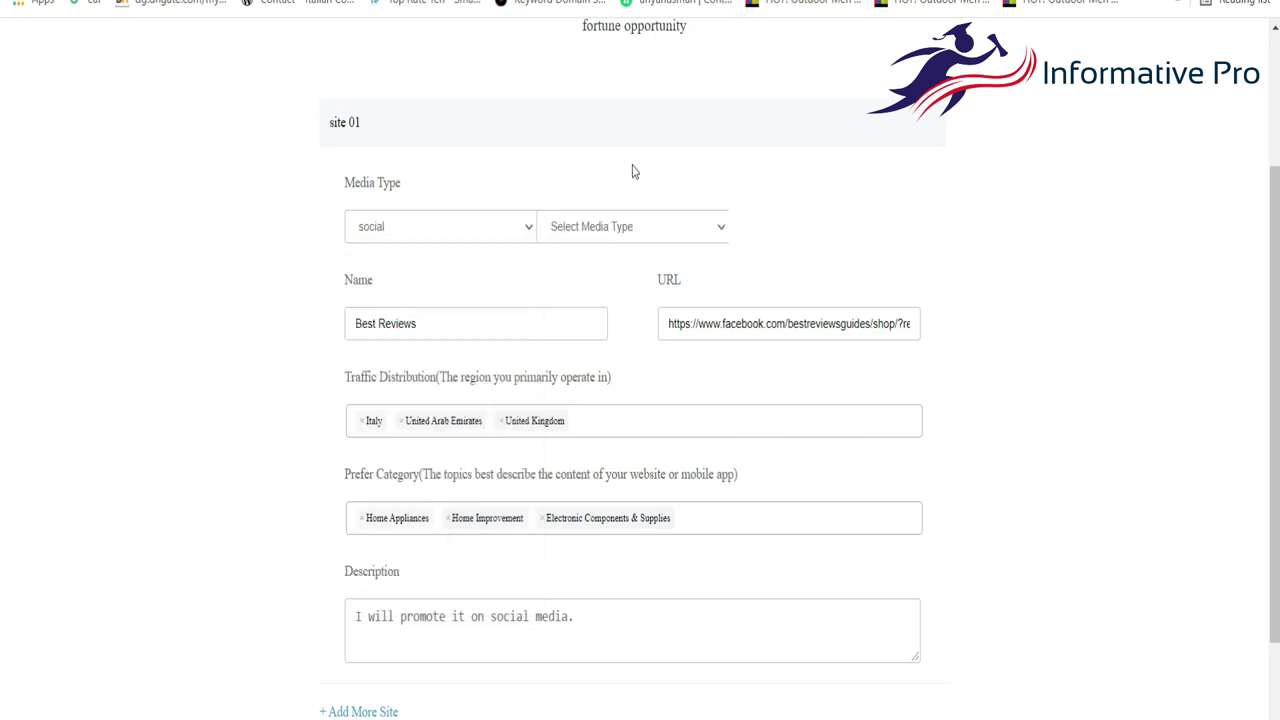
click(638, 234)
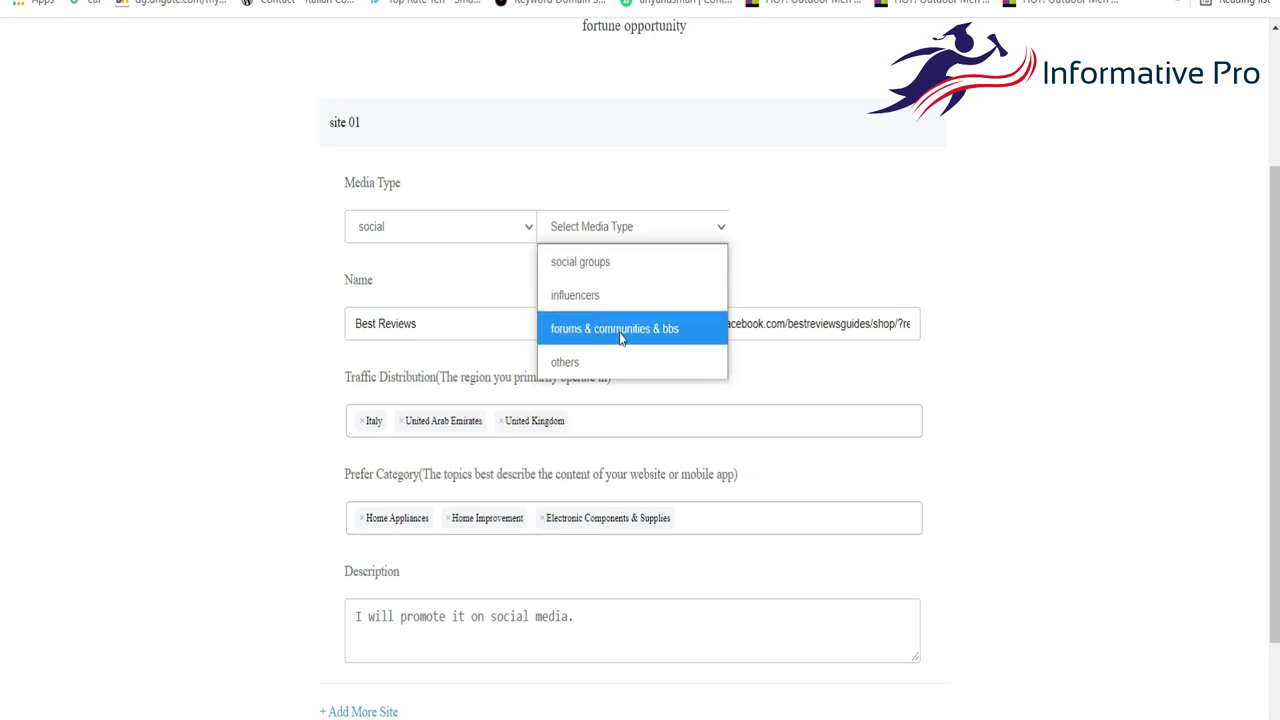
click(600, 262)
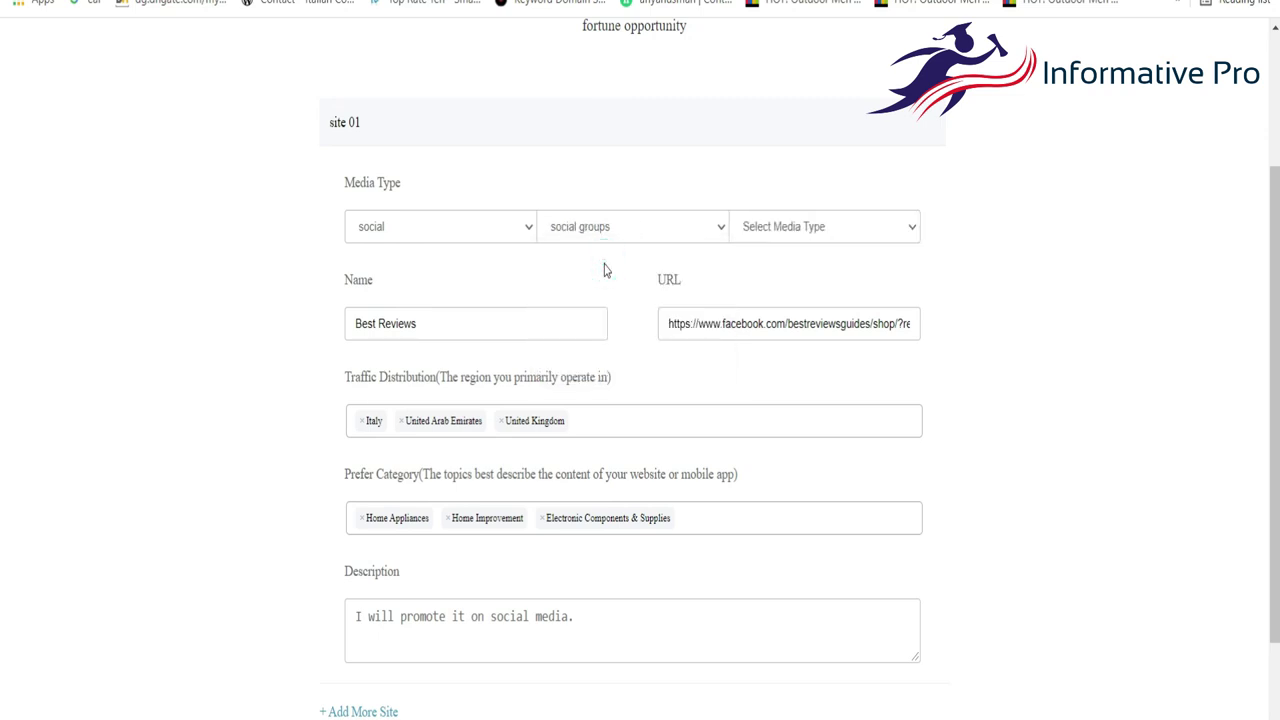
click(800, 230)
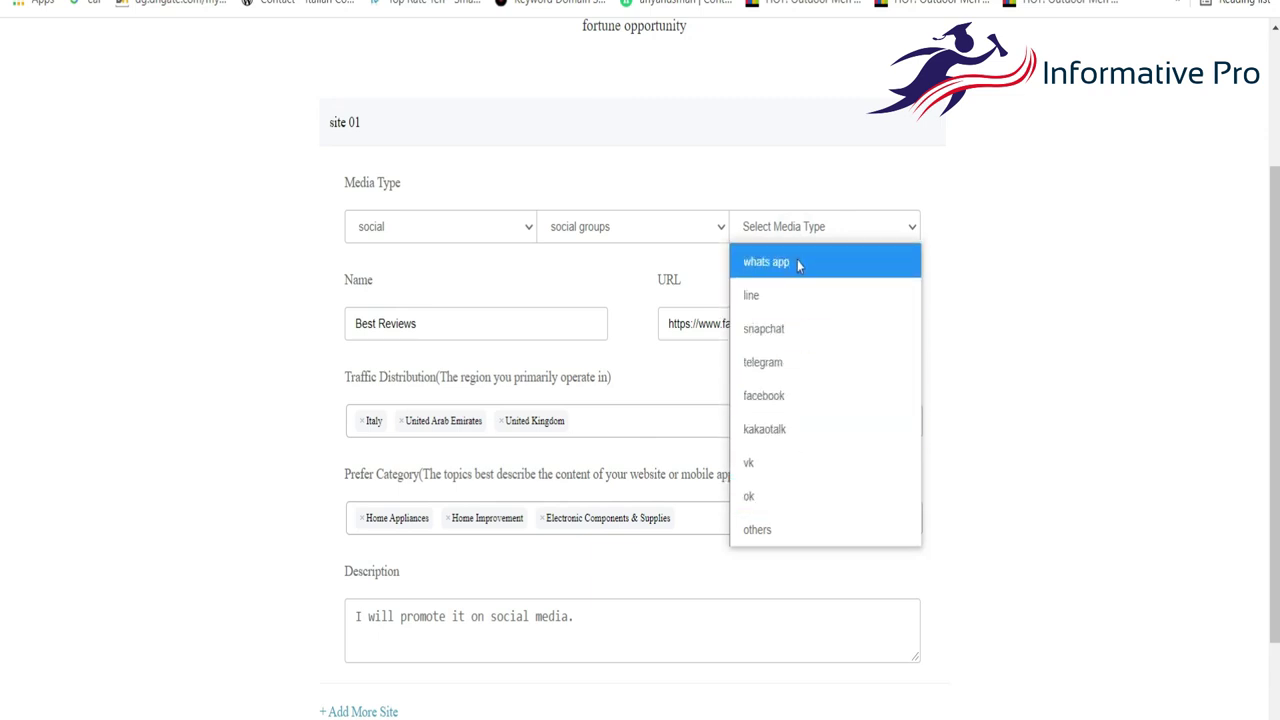
click(790, 400)
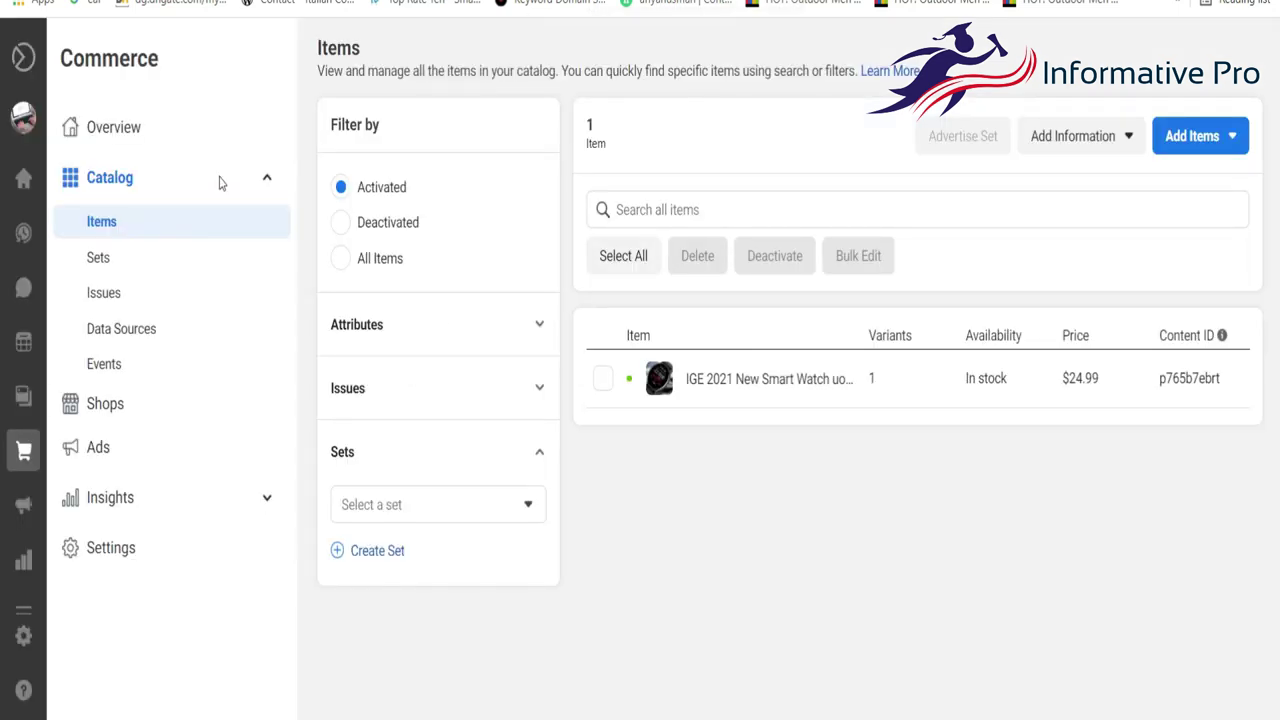
From Overview, go to Shops and open the Best Reviews shop's live preview.
click(125, 137)
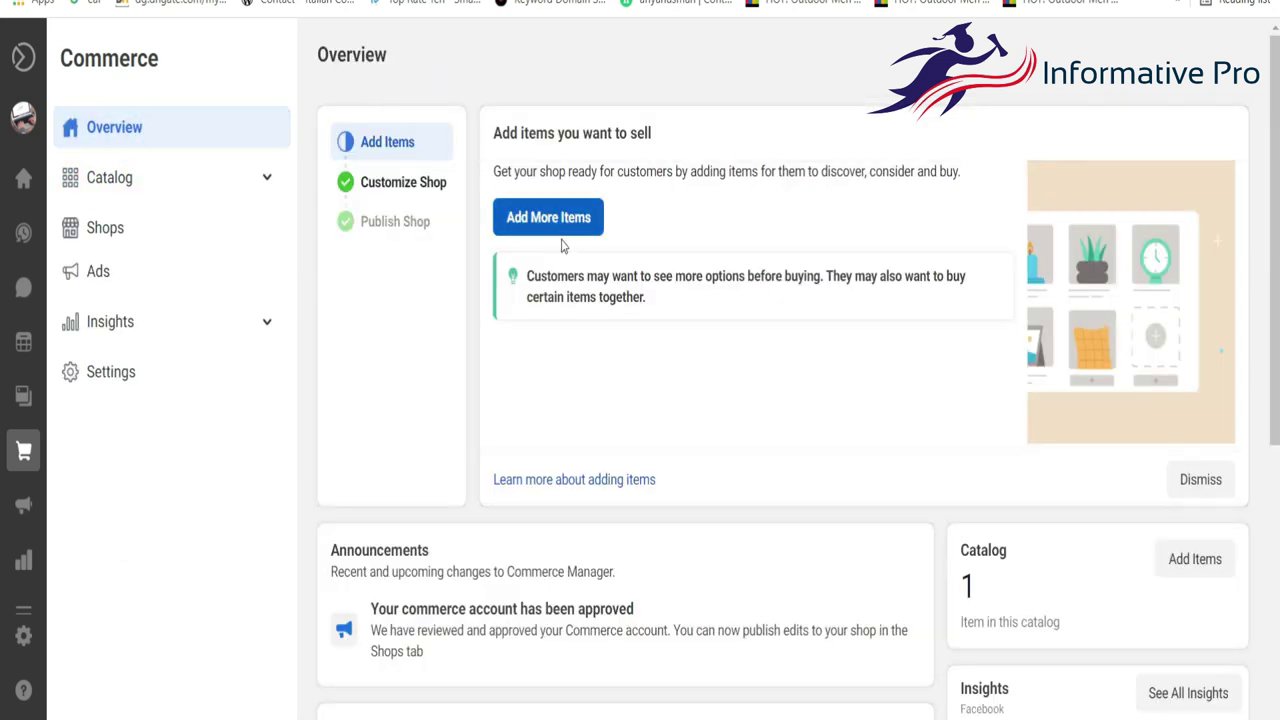
scroll(562, 246, down, 5)
scroll(529, 480, up, 4)
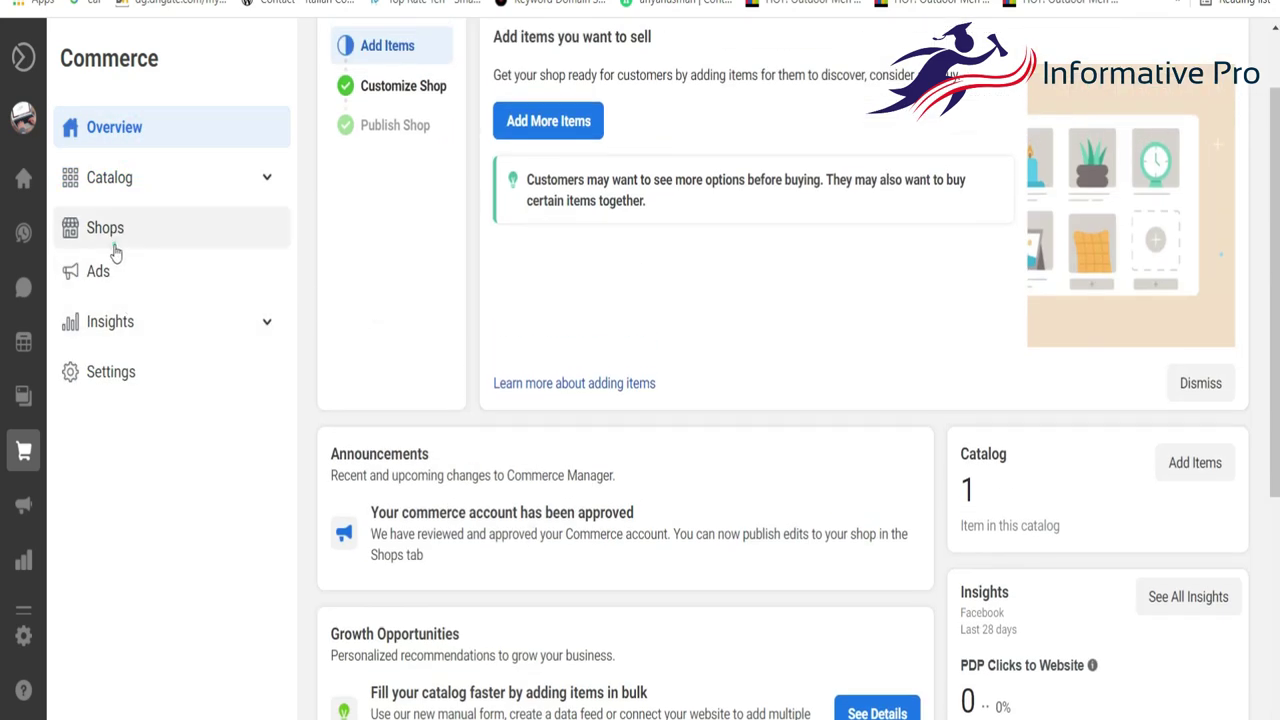
click(106, 232)
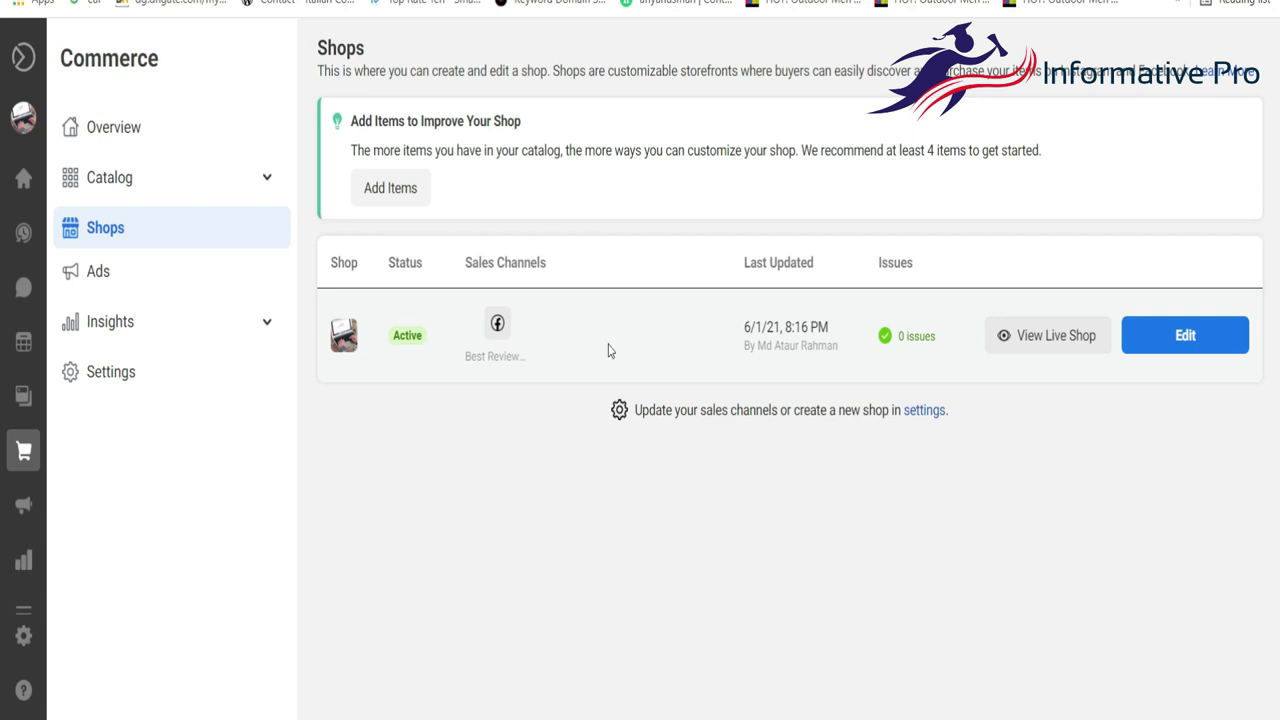
click(1028, 335)
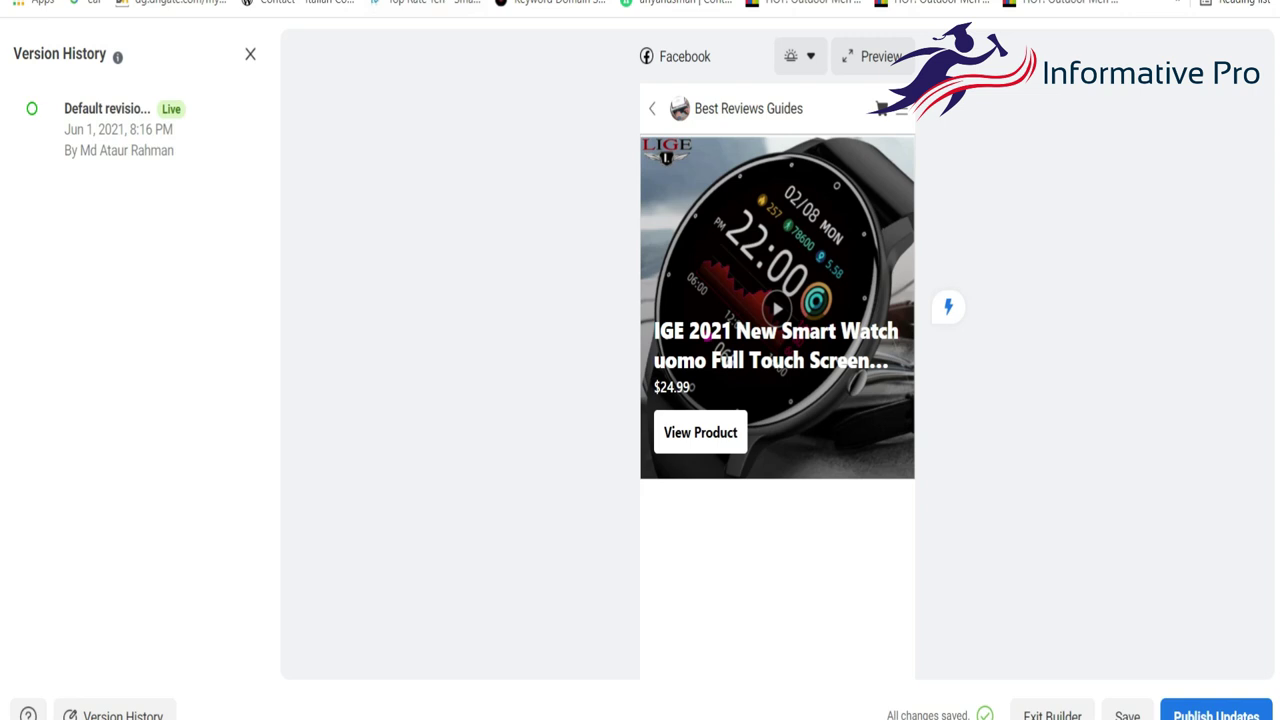
Replace the site URL with the pasted live shop link.
click(1060, 2)
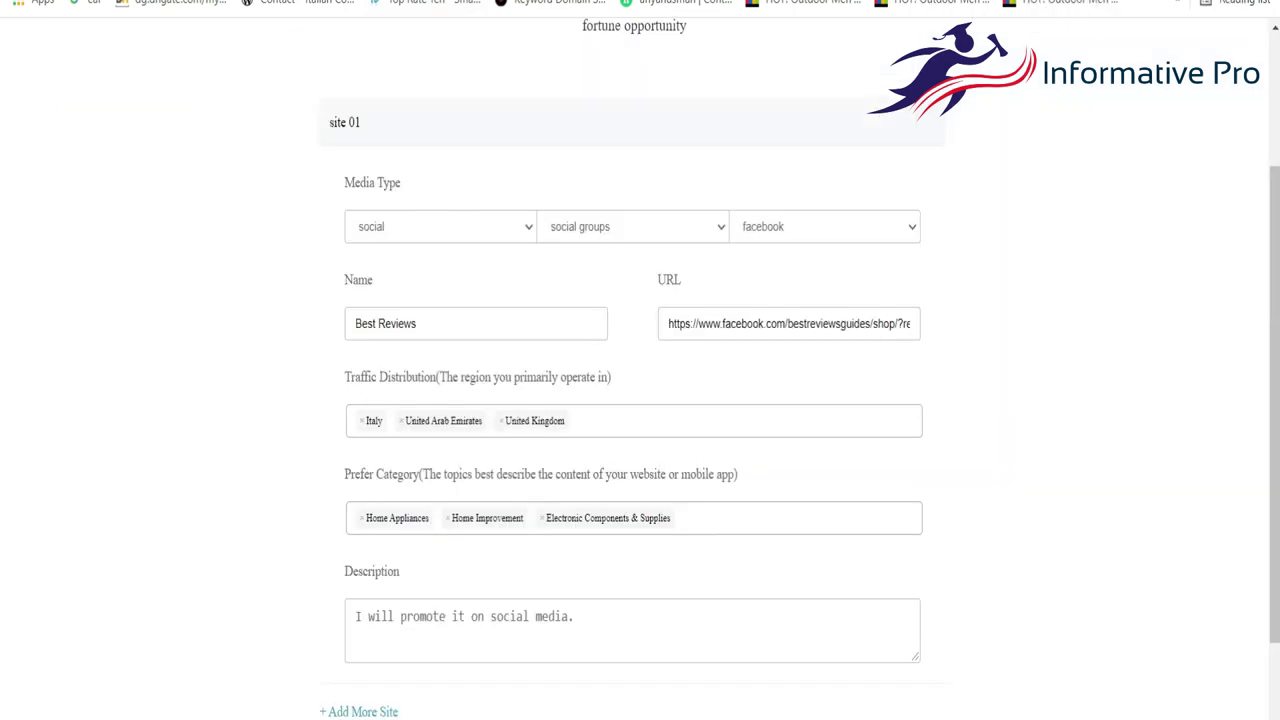
click(750, 323)
key(ctrl+a)
key(ctrl+v)
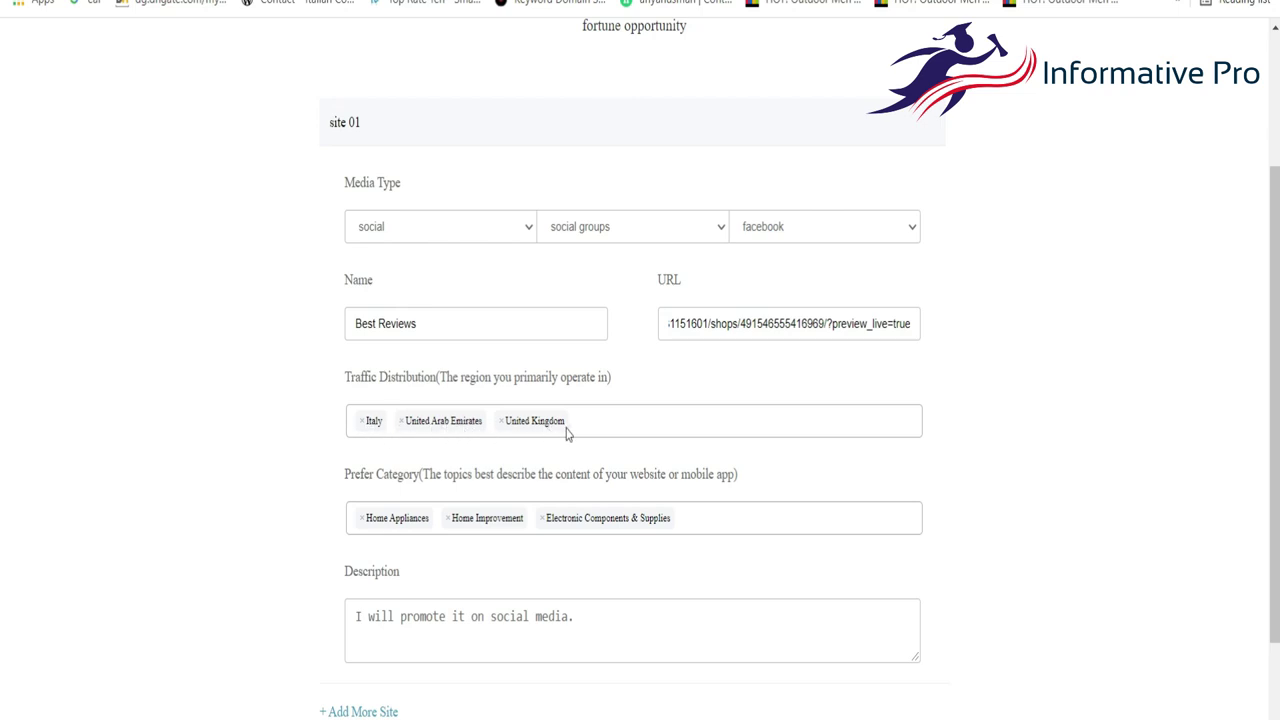
scroll(561, 431, down, 3)
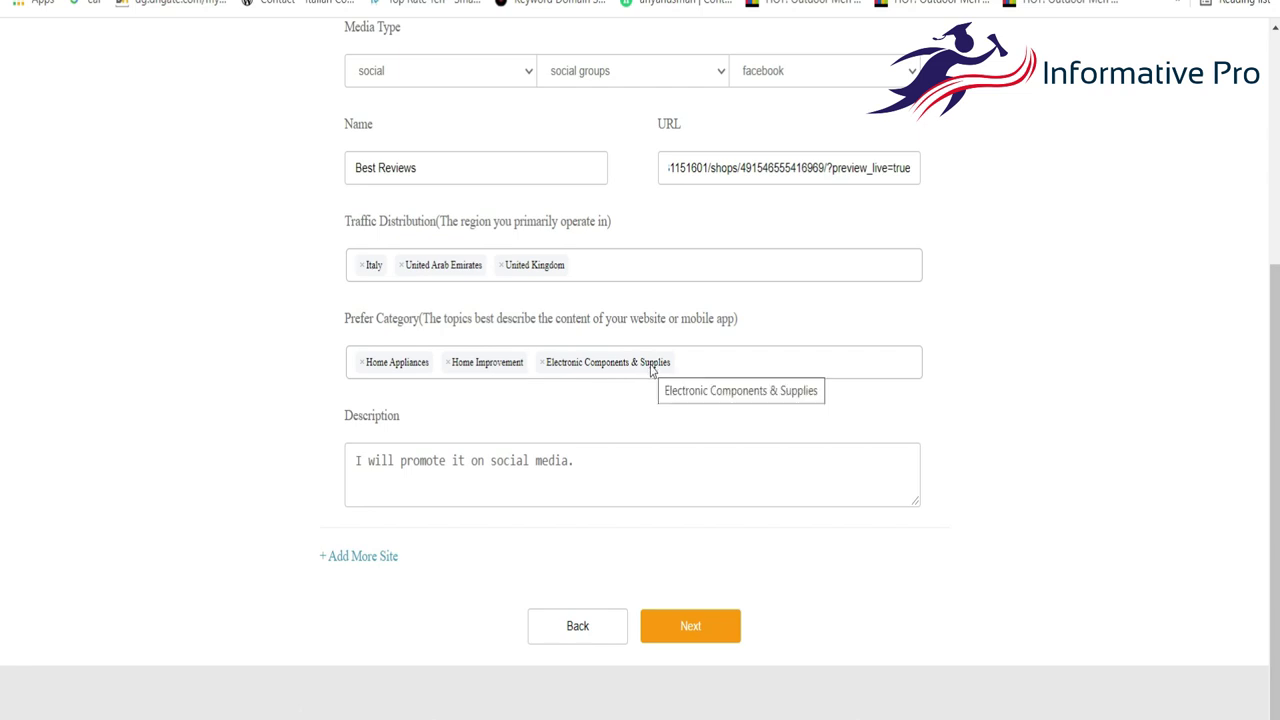
Review the preferred categories and description, then submit the site information.
click(687, 363)
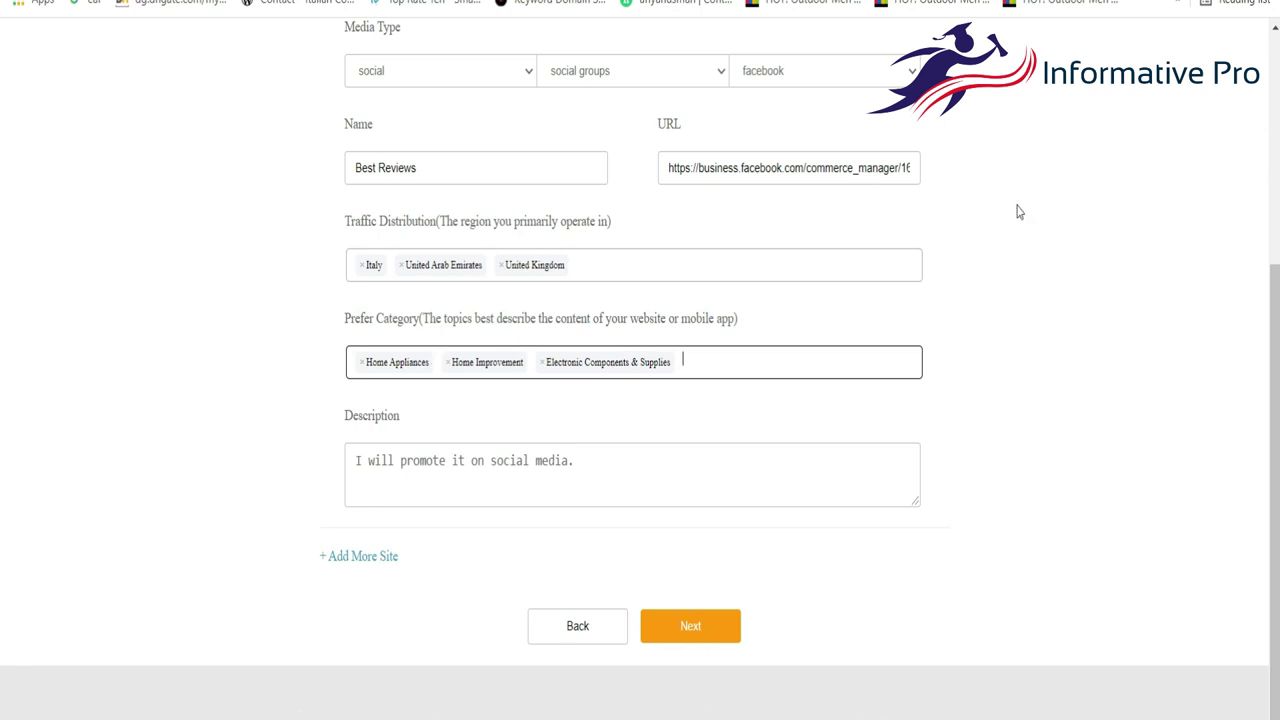
scroll(1019, 212, up, 2)
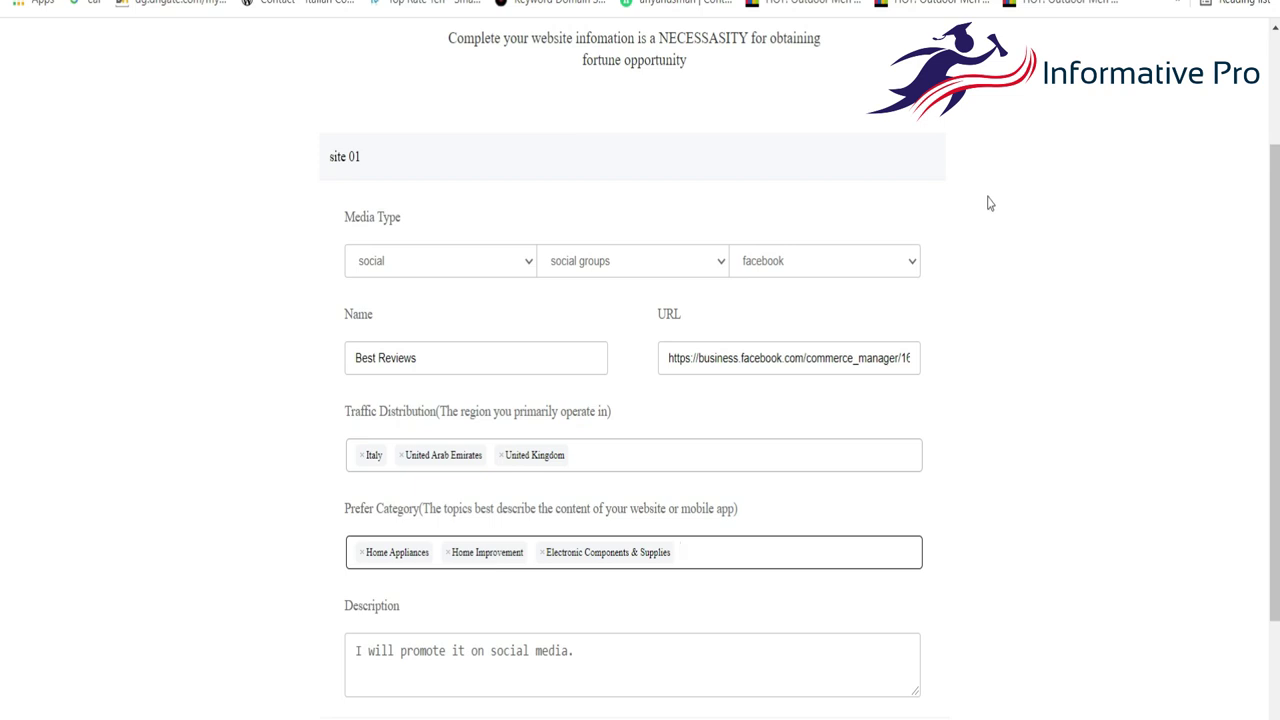
scroll(988, 200, down, 2)
drag(355, 437, 622, 463)
scroll(660, 397, up, 2)
scroll(660, 397, down, 2)
click(680, 601)
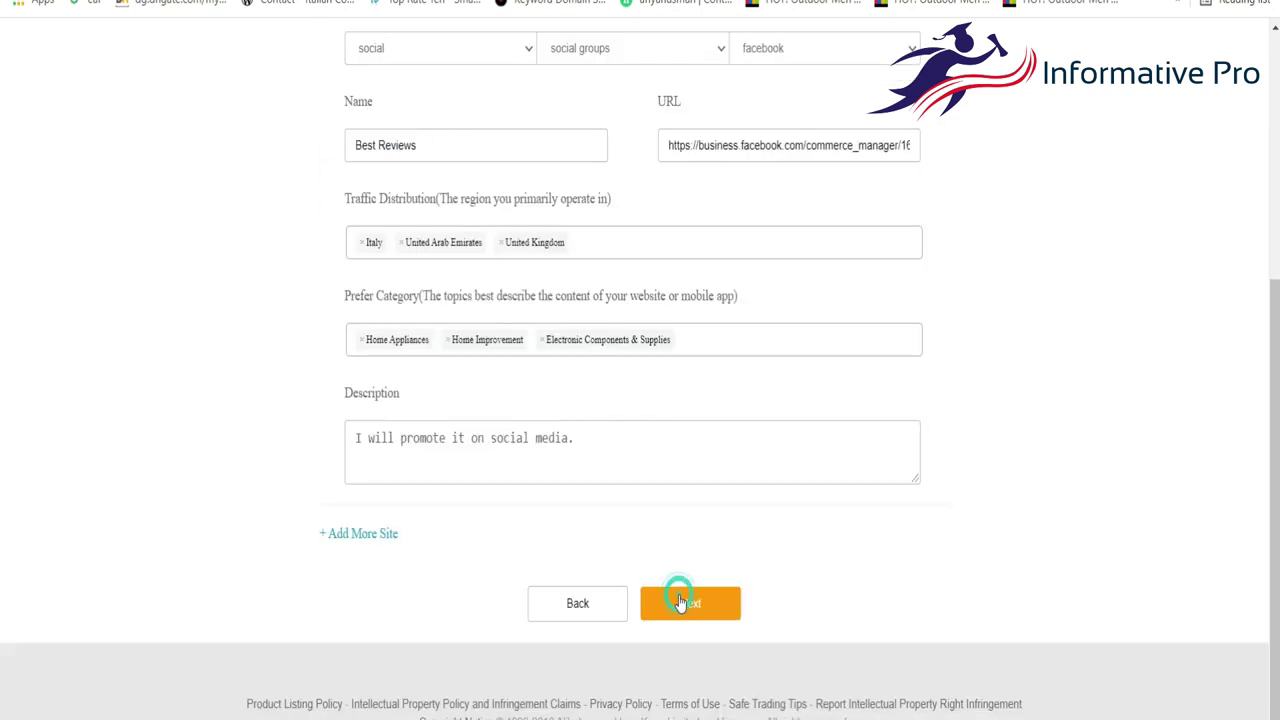
scroll(680, 603, down, 2)
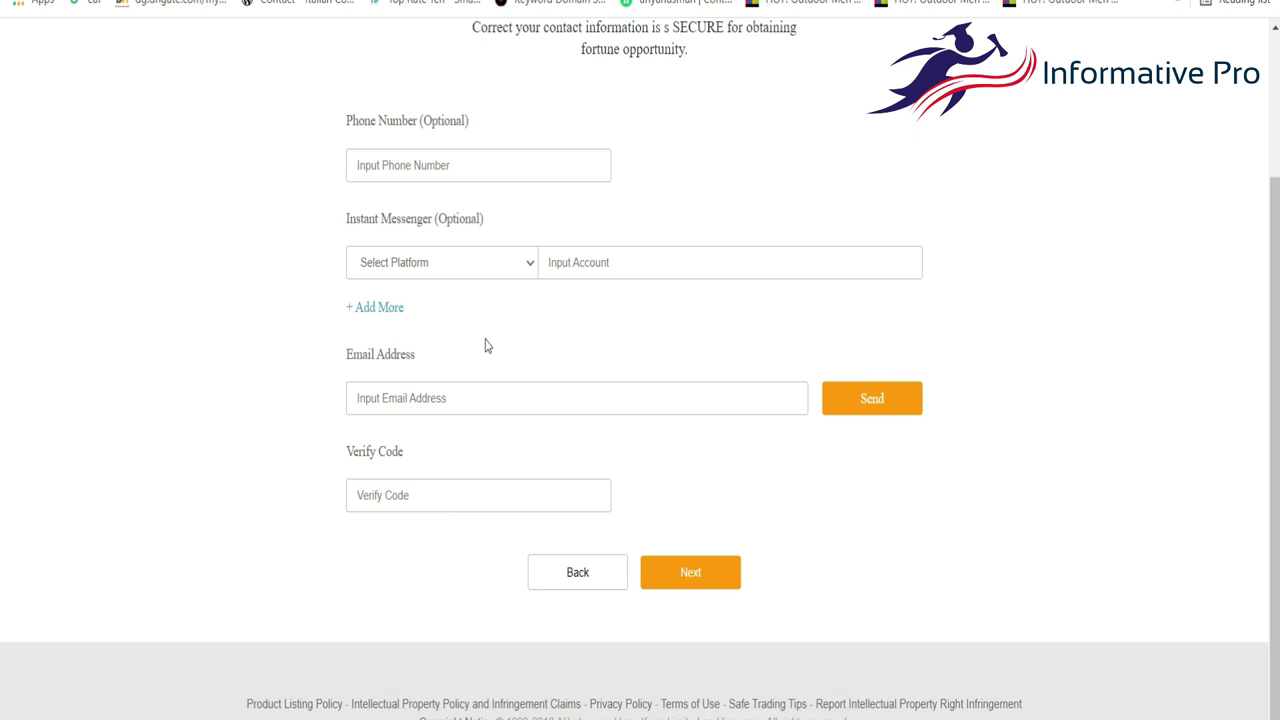
Choose whatsapp as the Instant Messenger platform on the contact form.
click(440, 271)
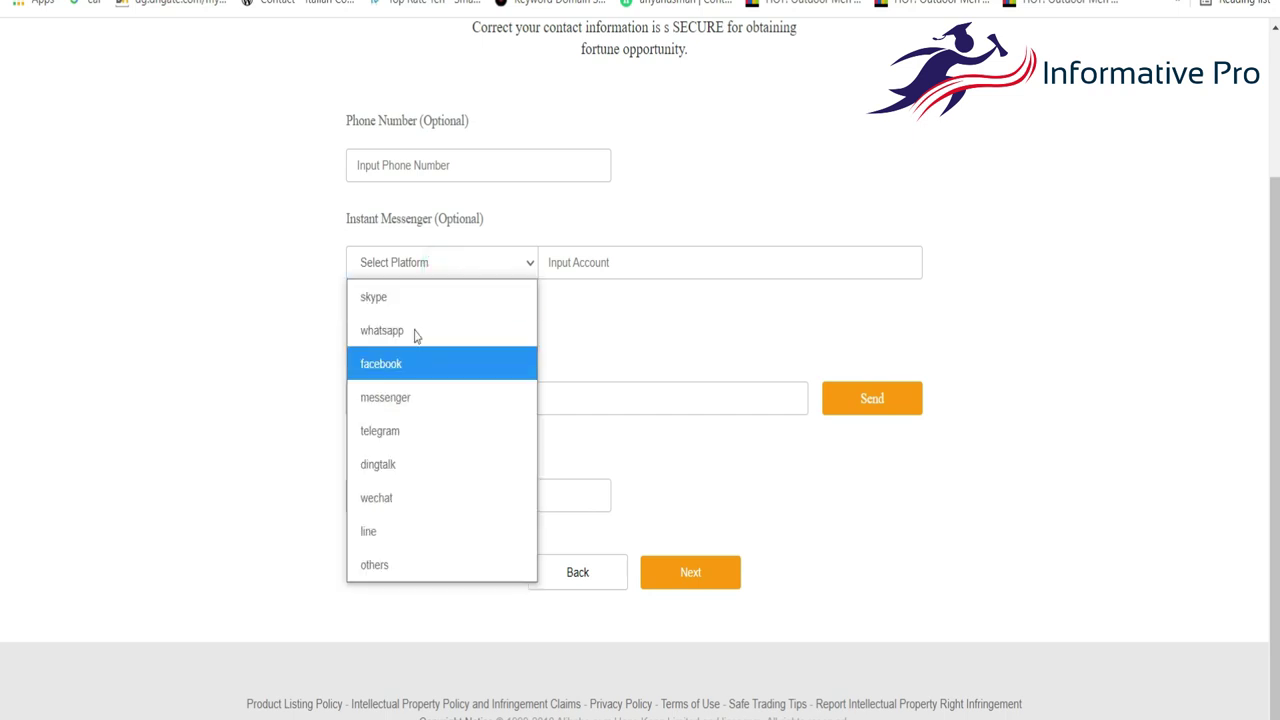
click(627, 200)
click(438, 268)
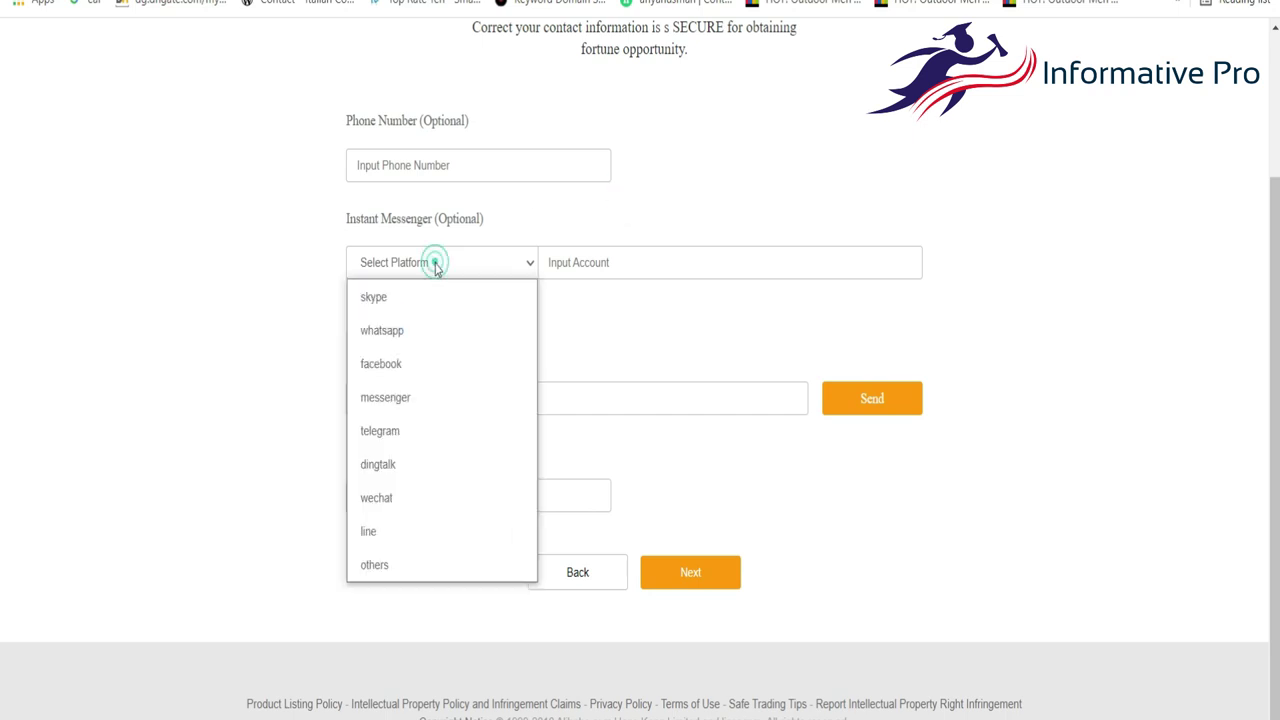
click(404, 340)
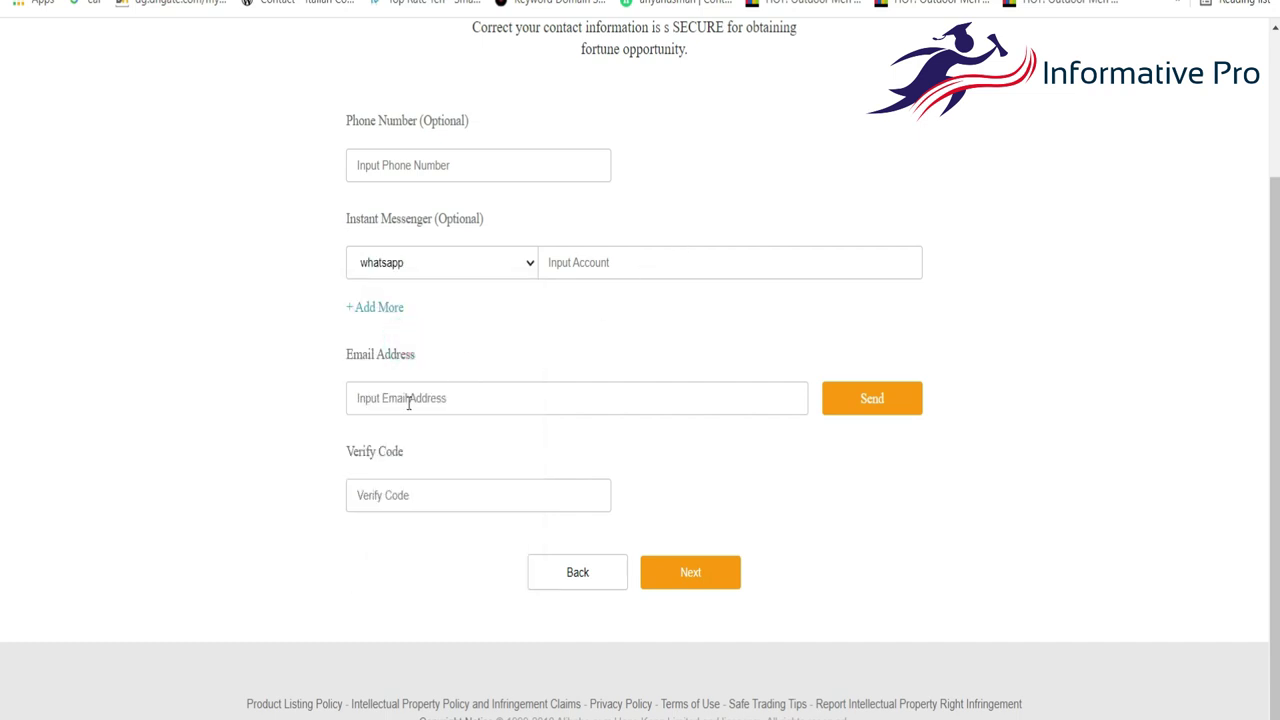
scroll(479, 385, up, 1)
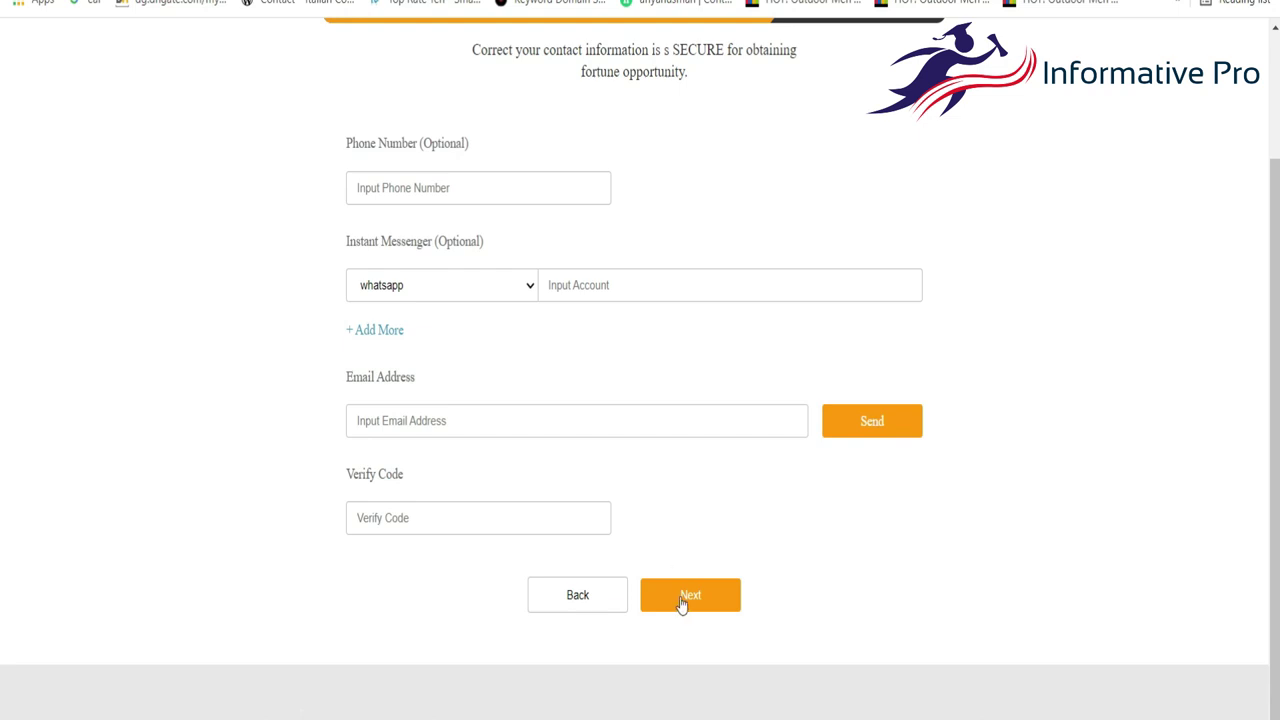
scroll(680, 600, up, 3)
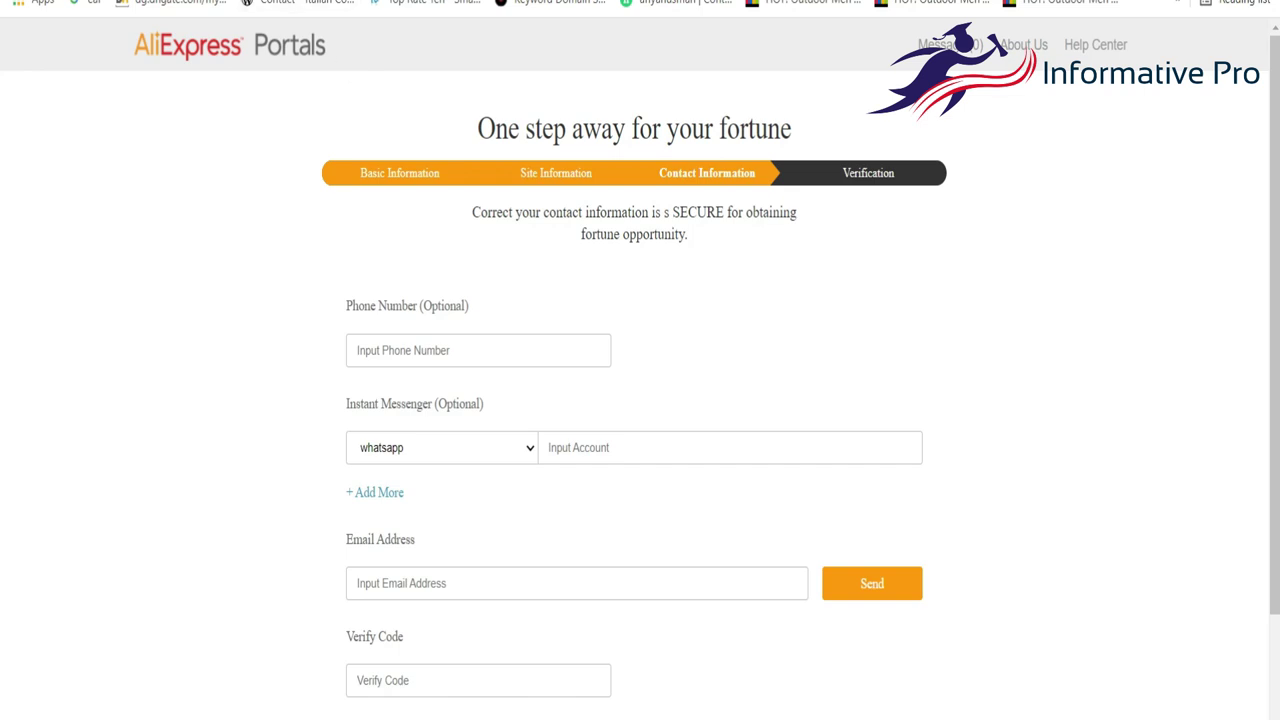
text(al)
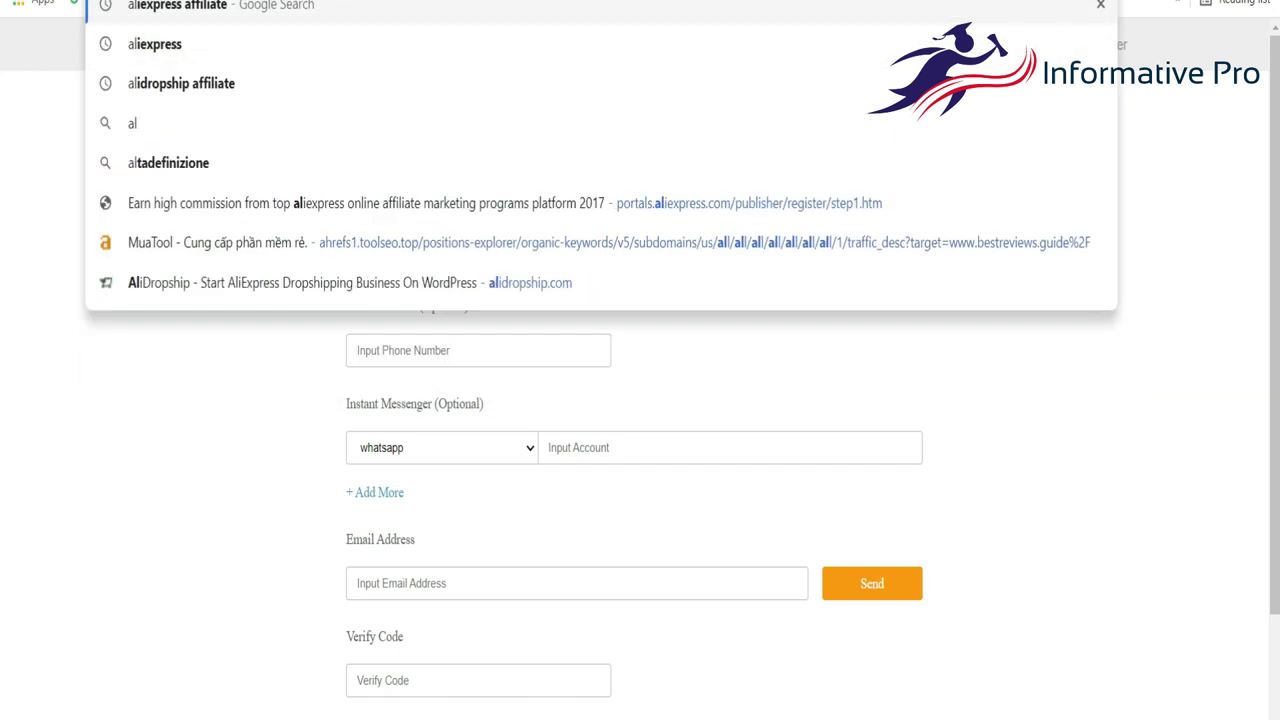
Go to the AliExpress home page from the address bar.
key(Right)
key(BackSpace)
key(BackSpace)
key(BackSpace)
key(BackSpace)
key(BackSpace)
key(BackSpace)
key(BackSpace)
key(BackSpace)
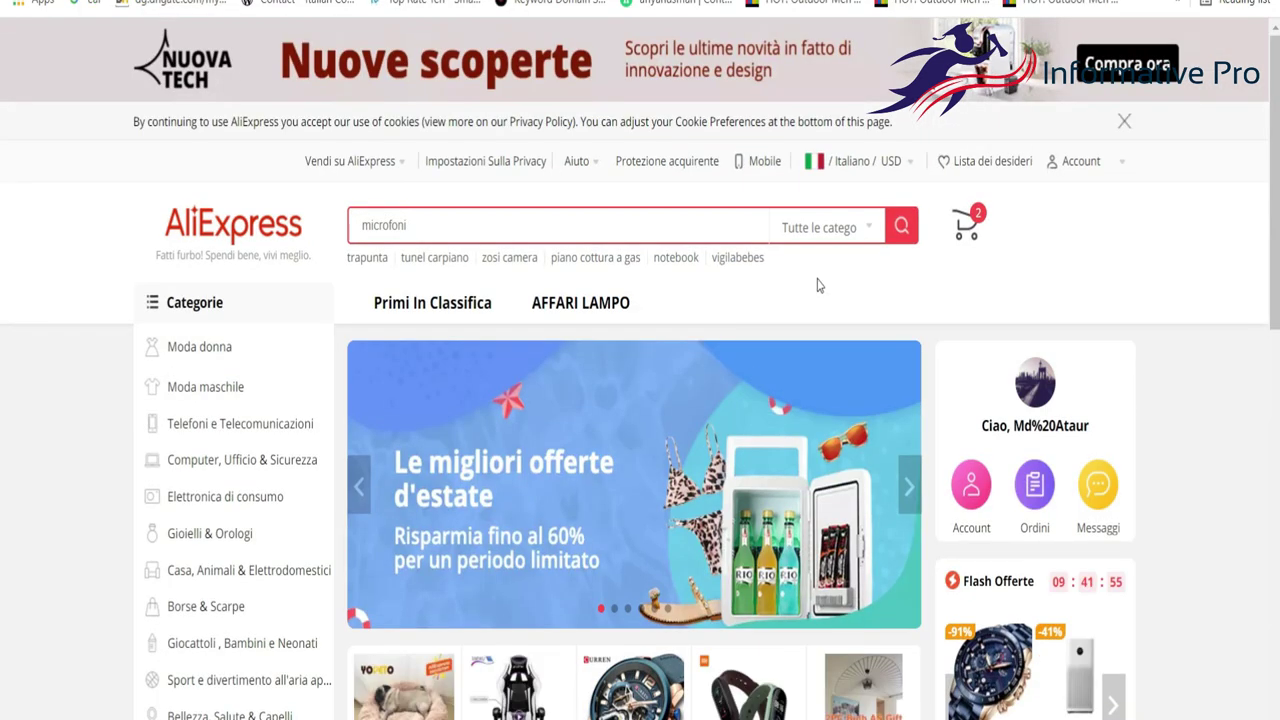
scroll(748, 383, down, 2)
scroll(748, 383, up, 2)
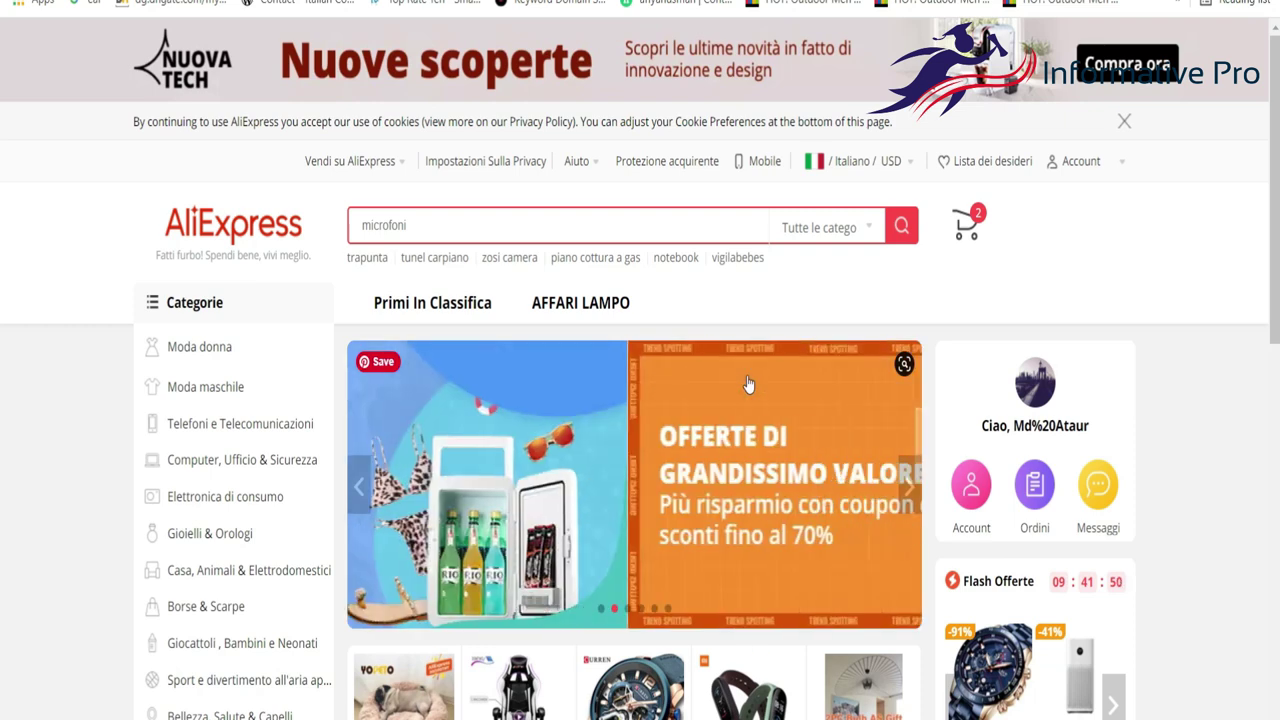
scroll(748, 383, down, 5)
scroll(749, 380, up, 5)
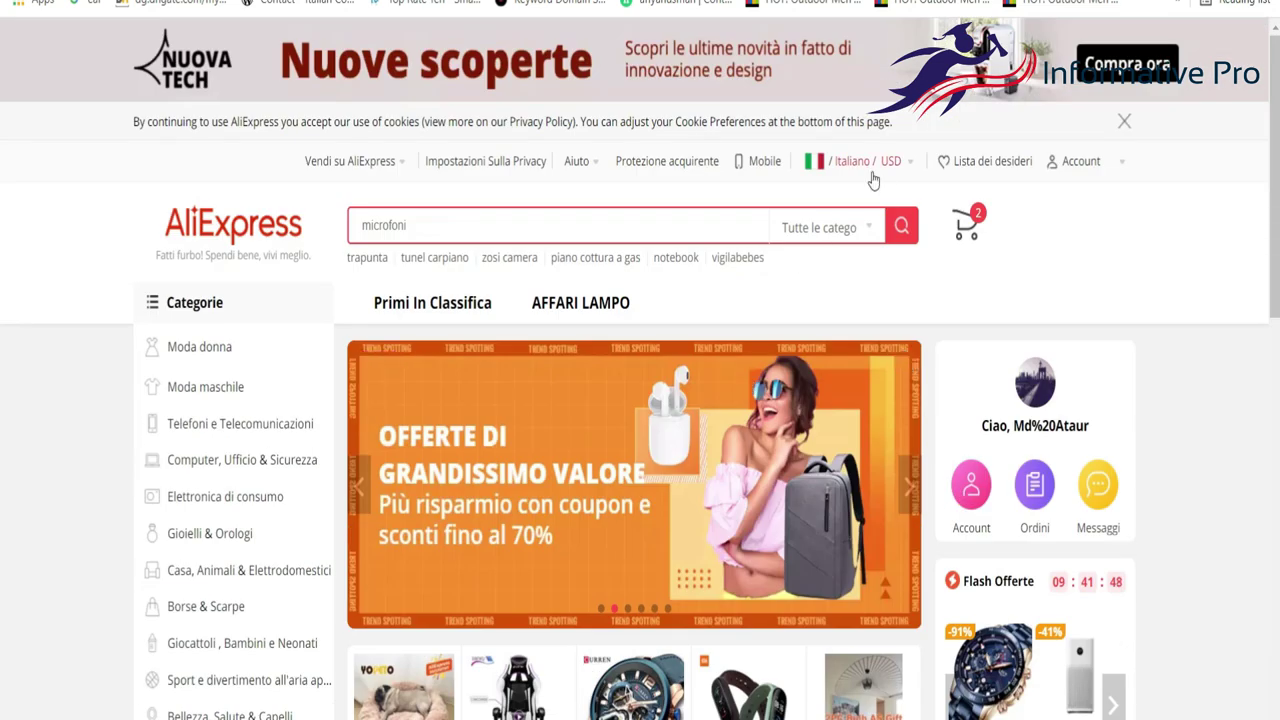
Set AliExpress shipping to United States and save, switching to English and USD.
mouse_move(872, 166)
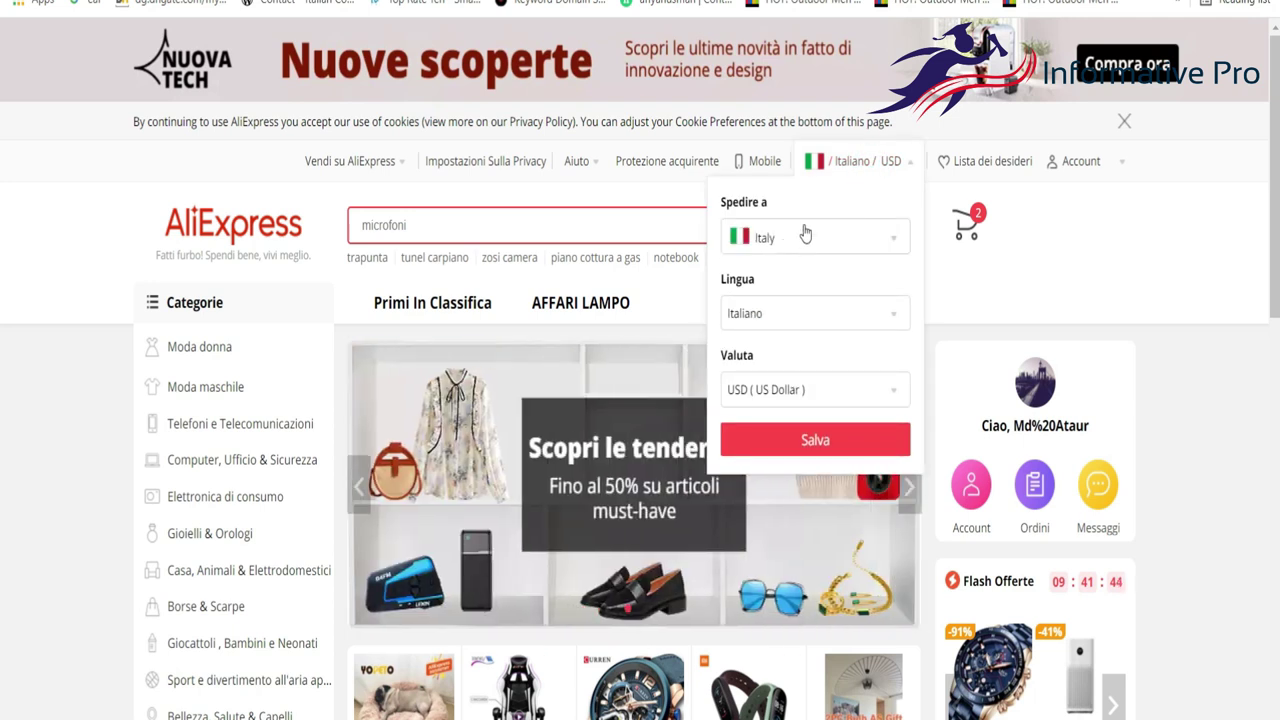
click(800, 240)
click(768, 267)
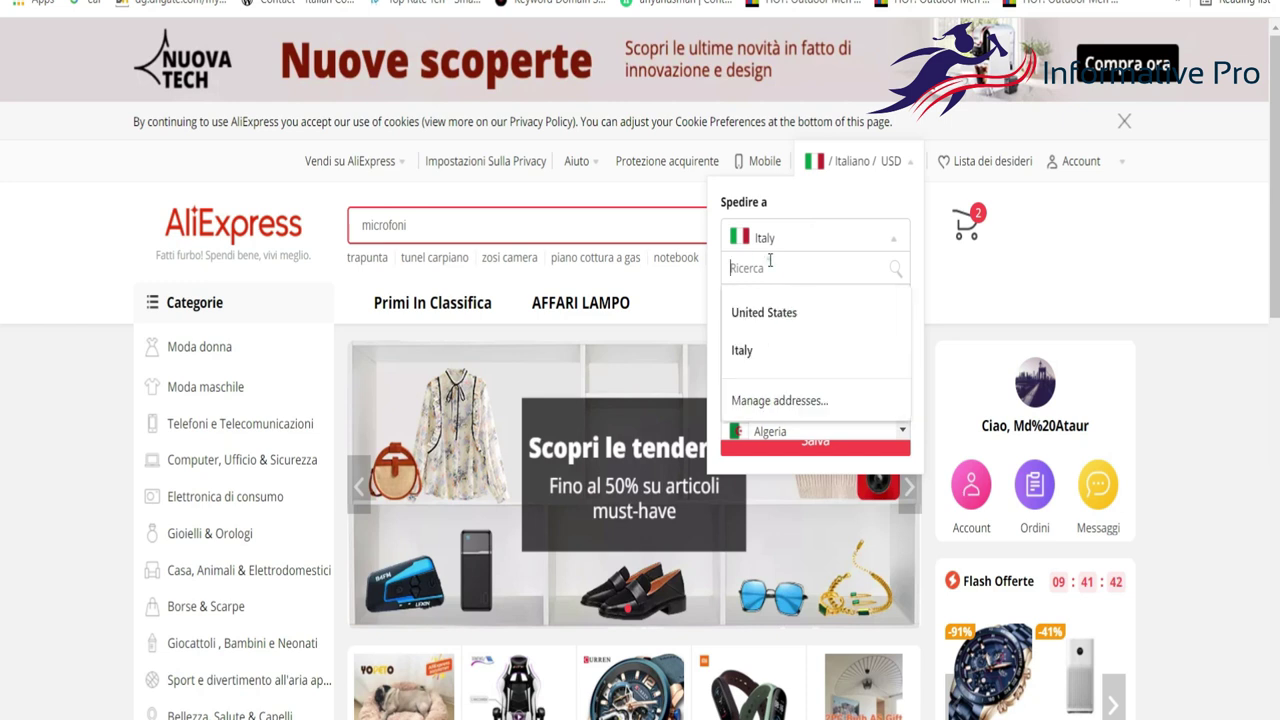
text(un)
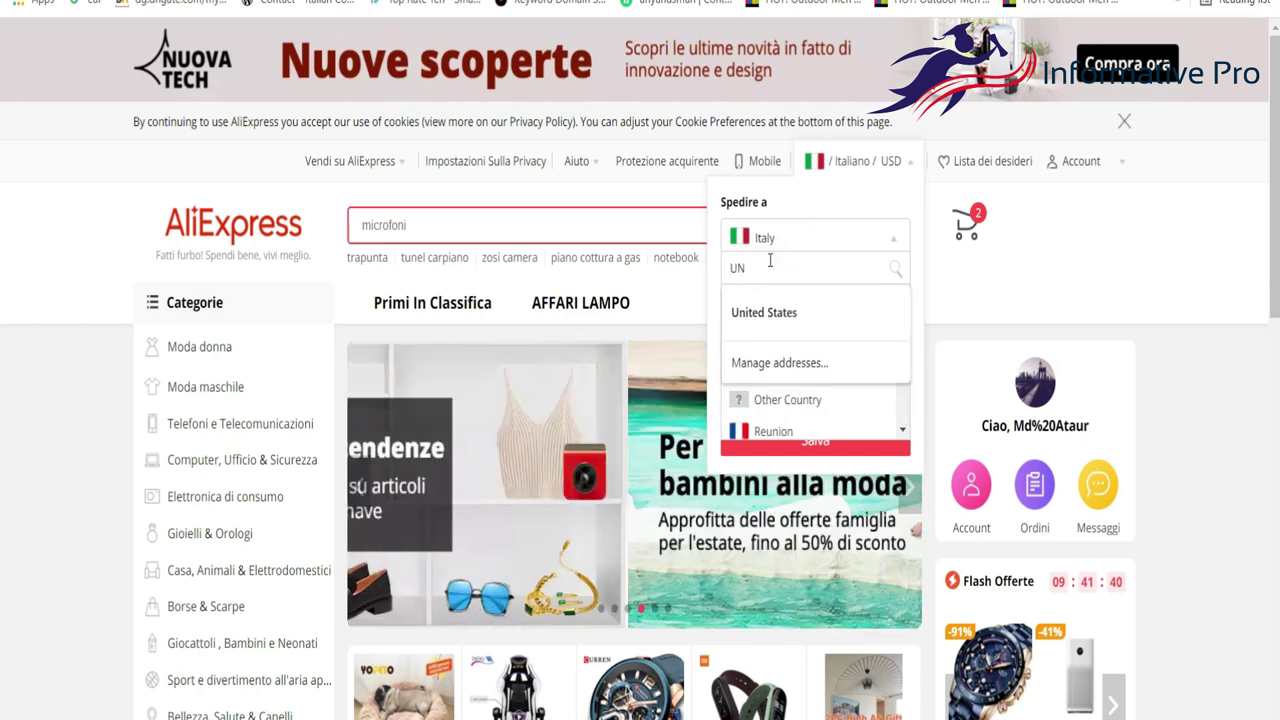
click(776, 320)
click(785, 316)
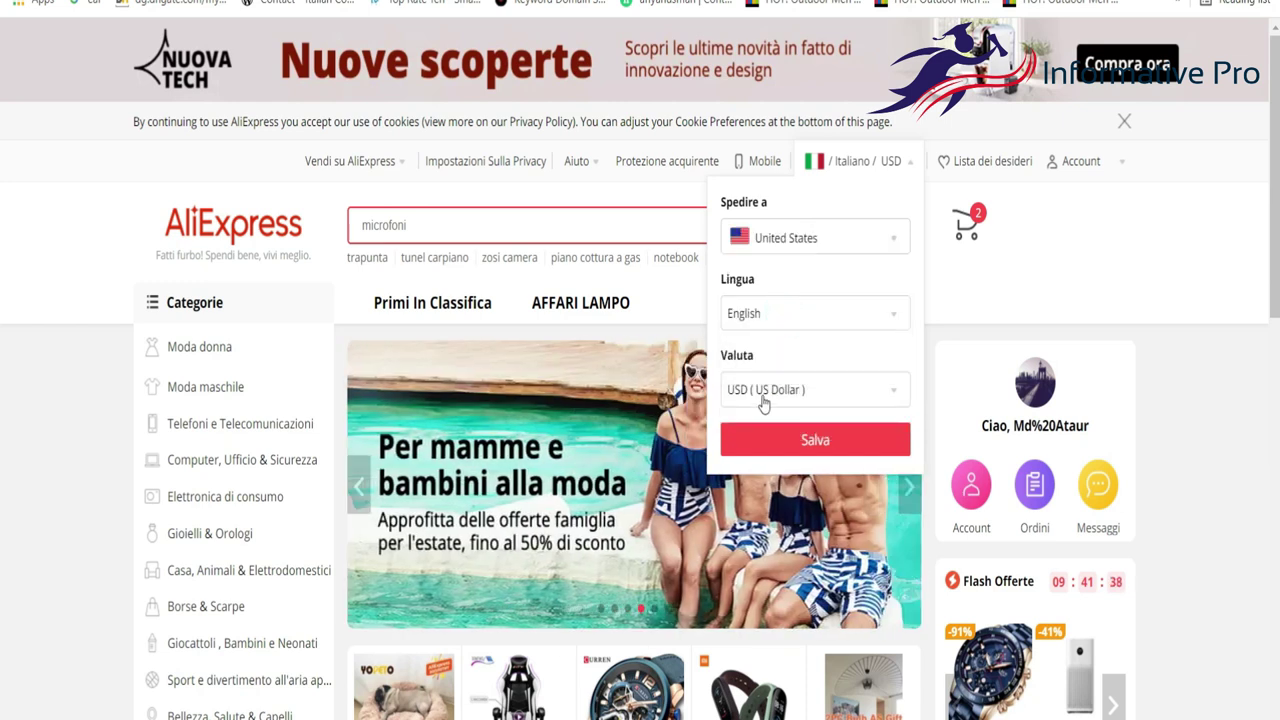
click(796, 440)
scroll(758, 347, down, 5)
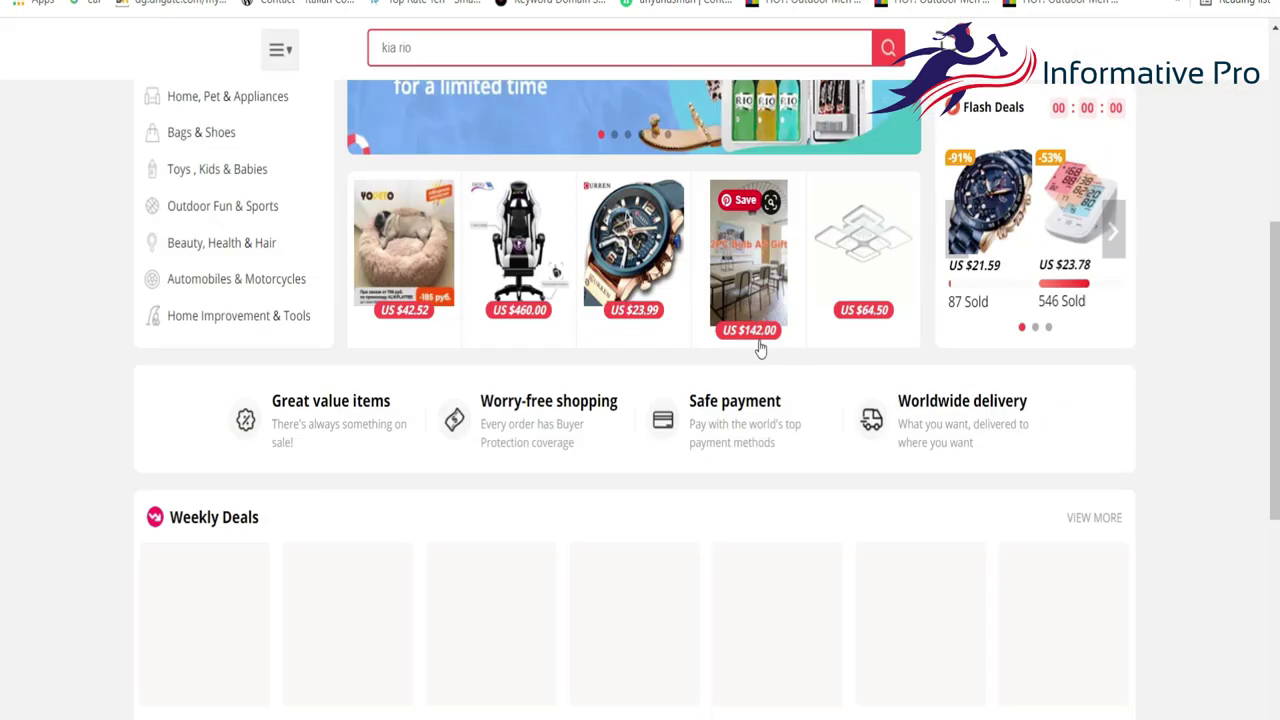
scroll(758, 347, down, 6)
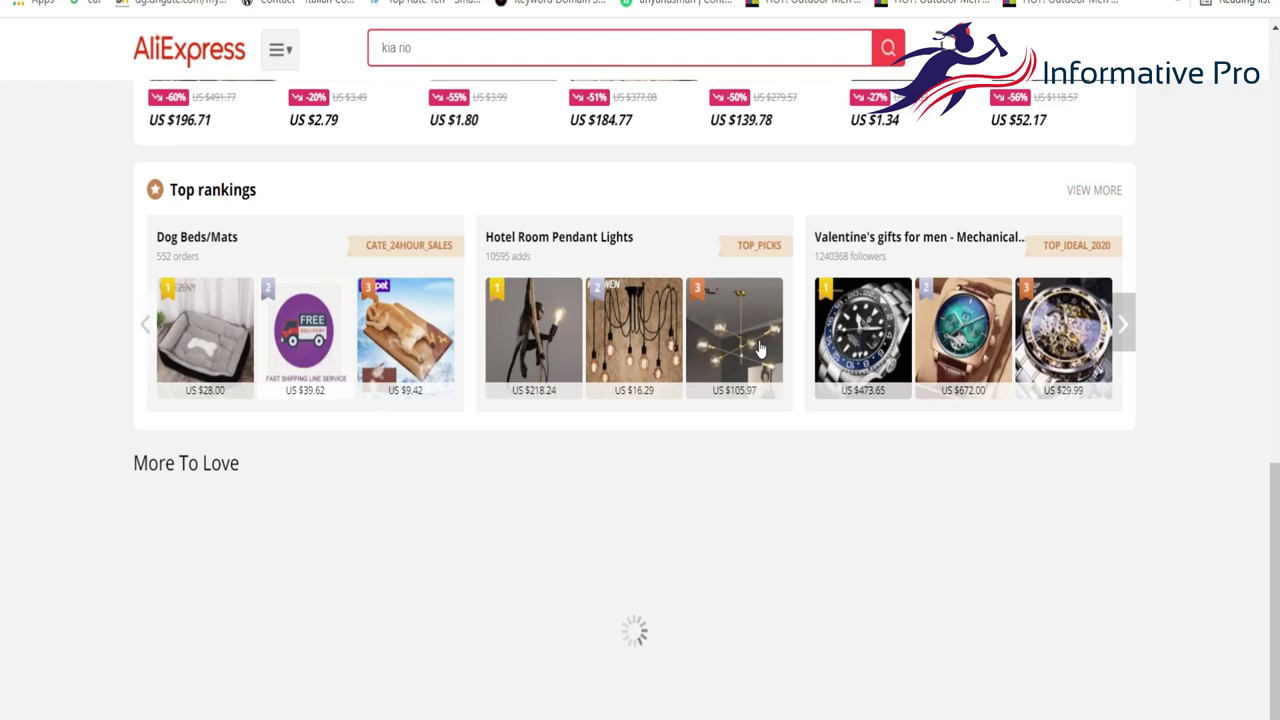
scroll(758, 347, down, 2)
scroll(758, 347, up, 12)
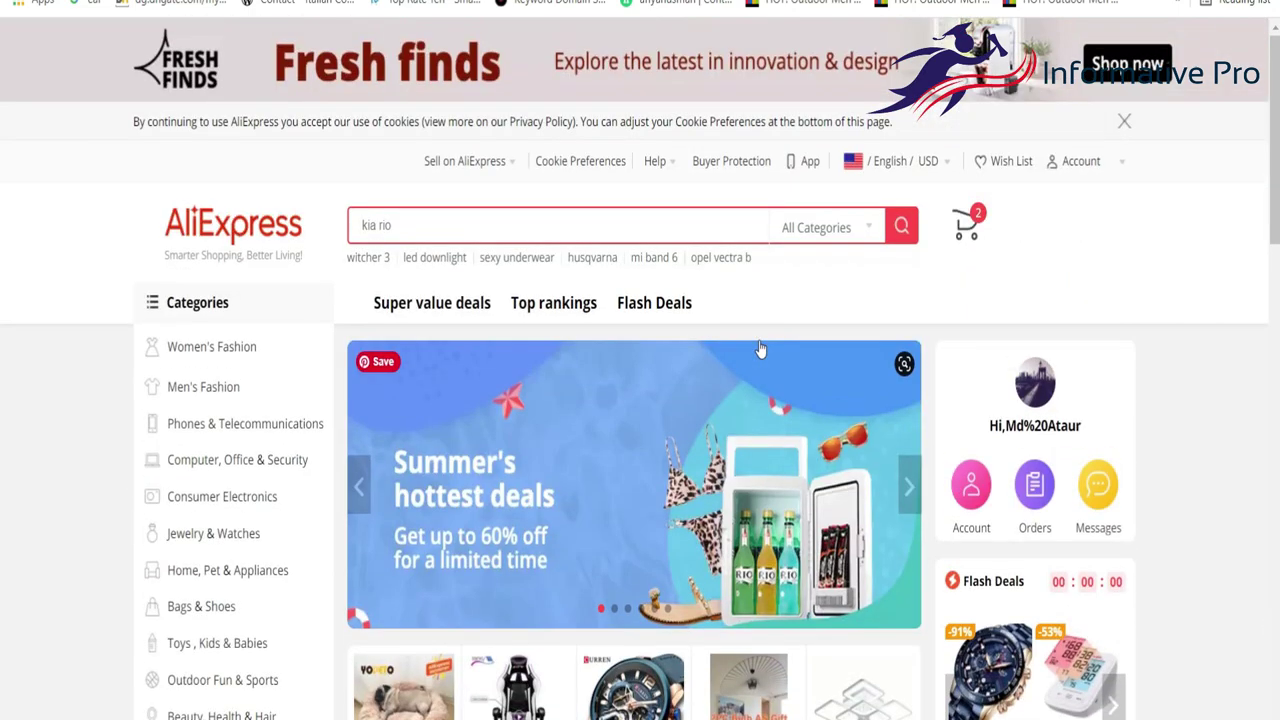
scroll(758, 347, down, 3)
scroll(500, 417, down, 1)
scroll(497, 413, up, 2)
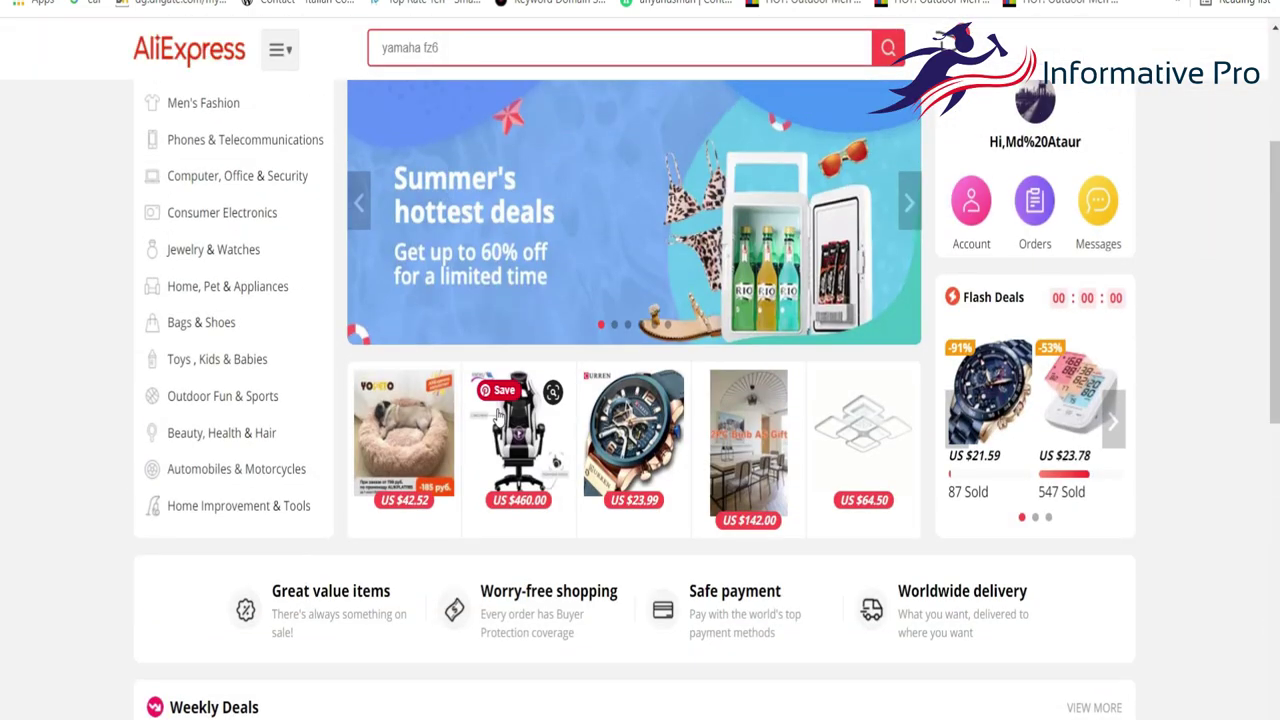
scroll(648, 494, down, 4)
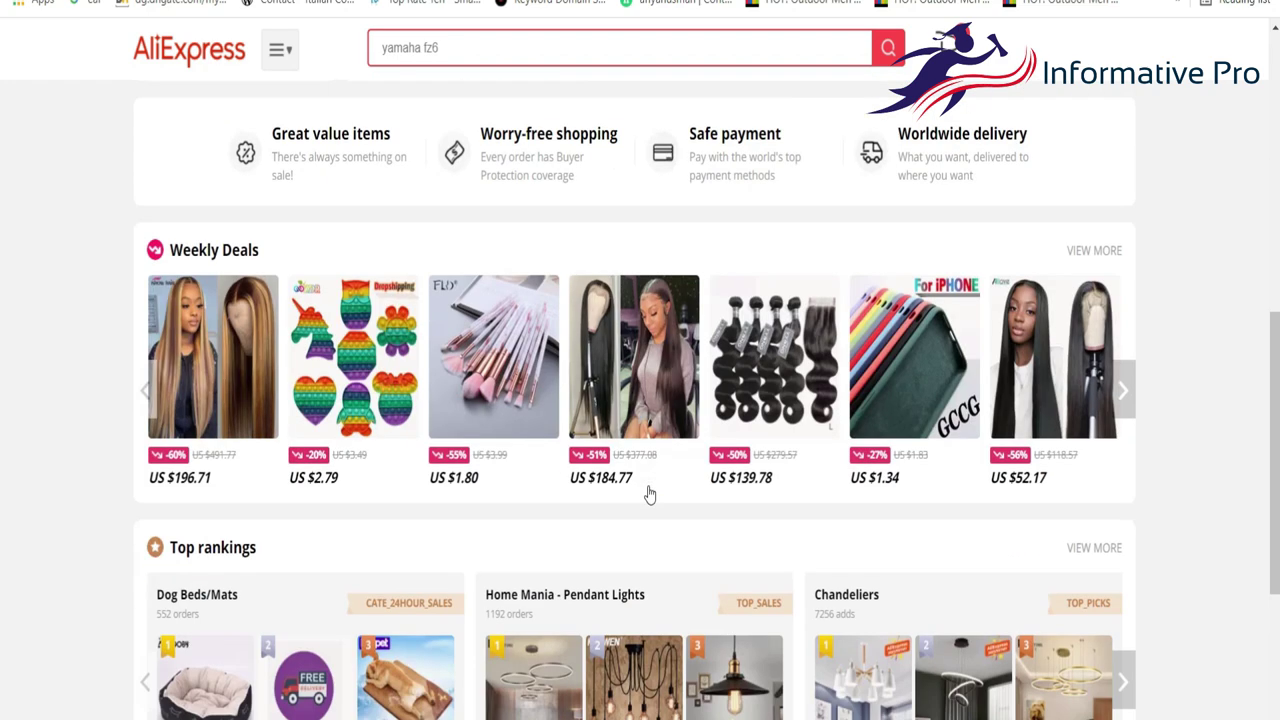
scroll(648, 494, up, 2)
scroll(648, 494, up, 1)
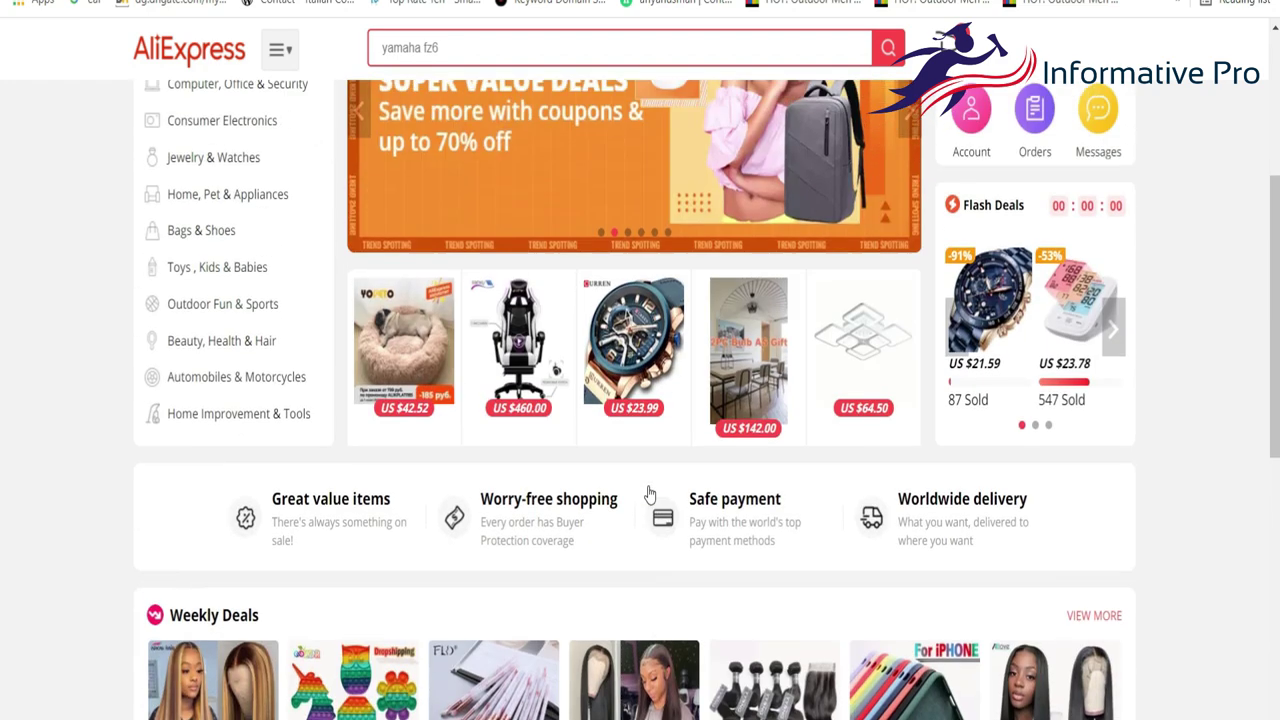
Open the CURREN watch product page and generate its affiliate text link.
click(636, 372)
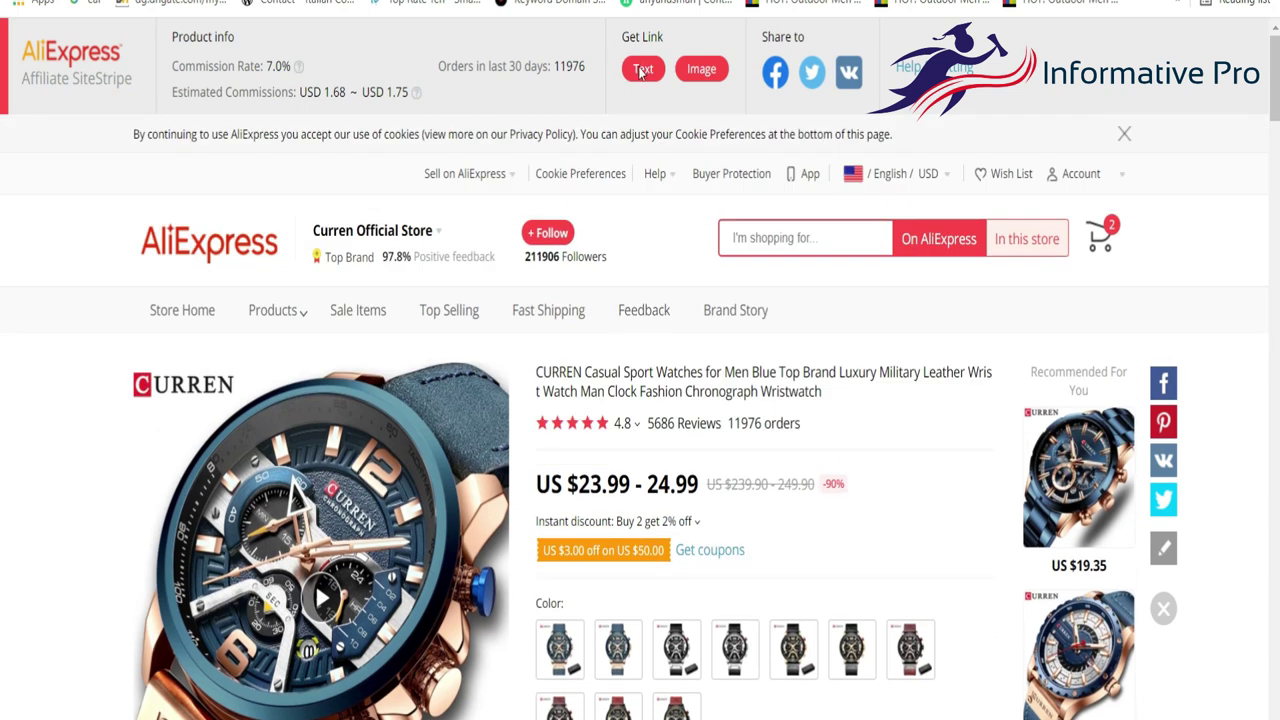
click(641, 70)
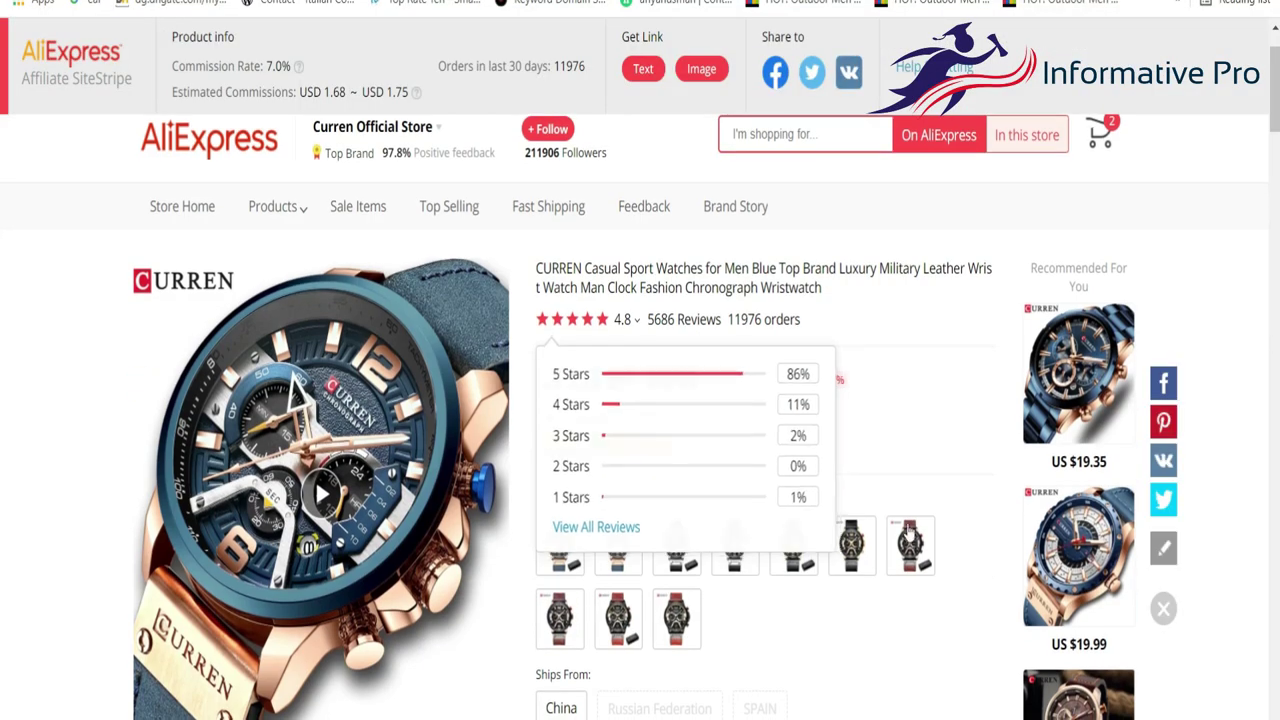
scroll(1045, 712, down, 1)
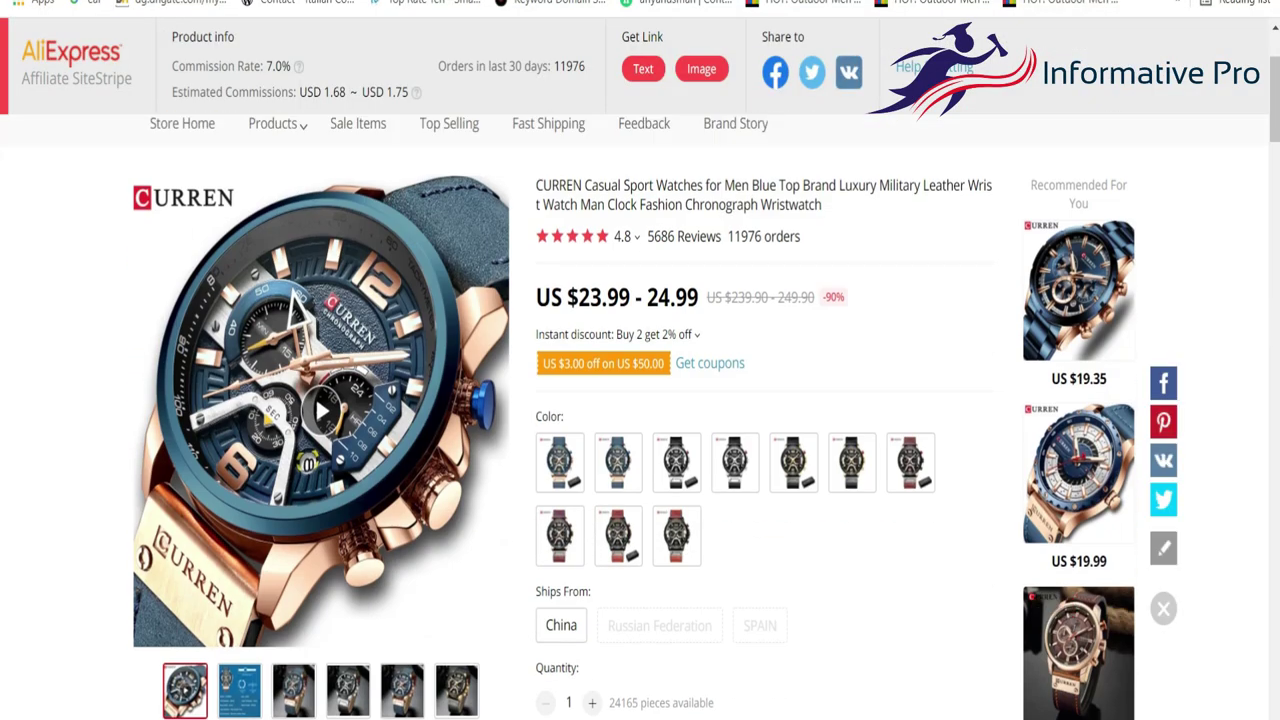
Capture the main watch product image as a screenshot and save it.
click(946, 719)
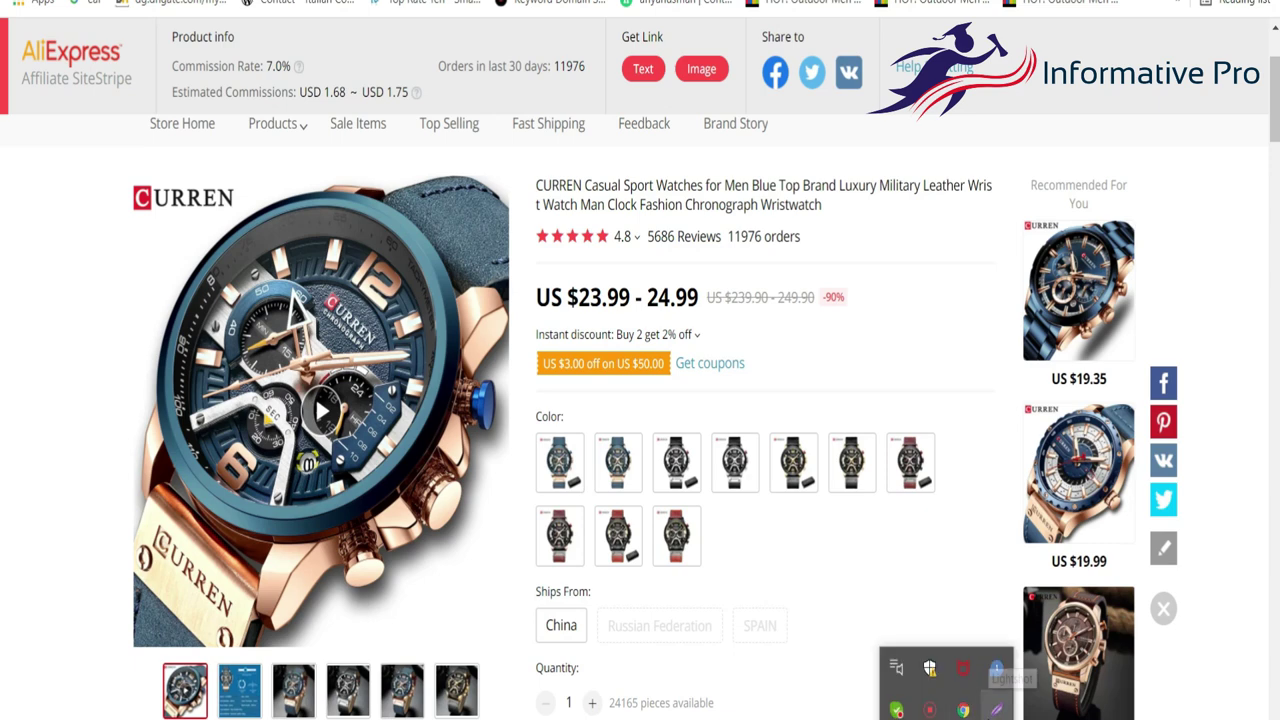
click(996, 709)
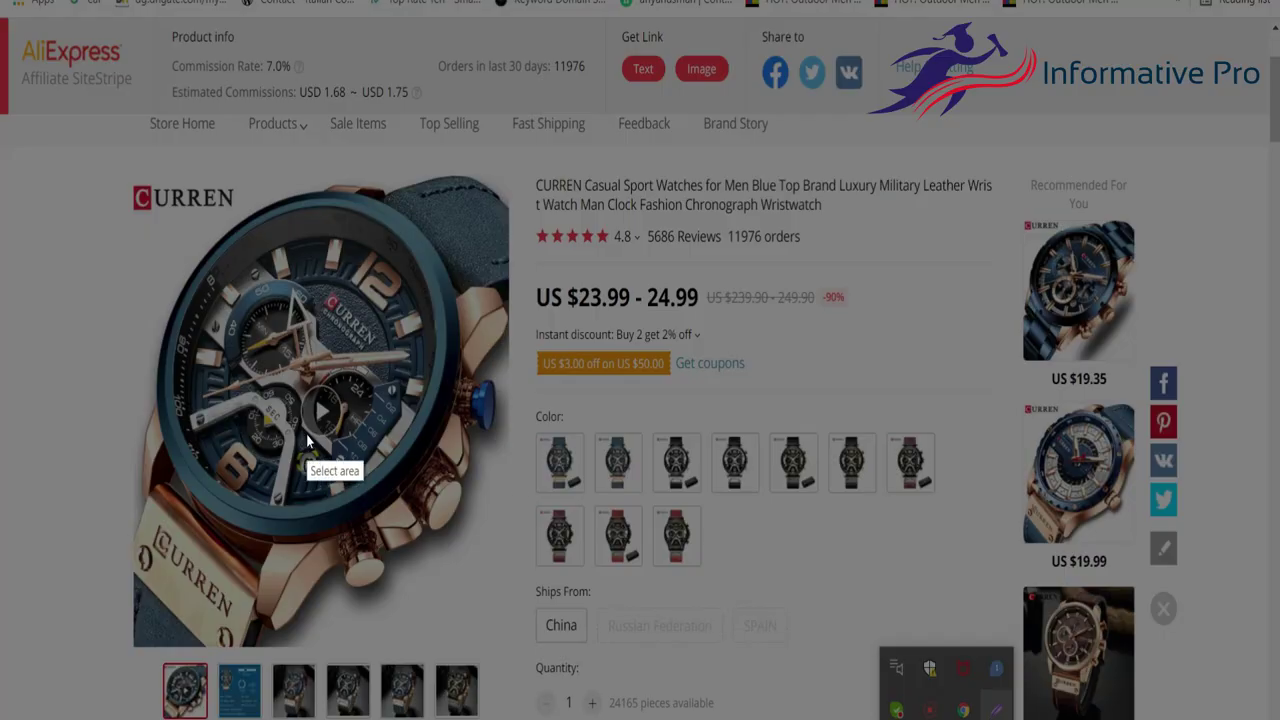
mouse_move(120, 146)
mouse_down()
mouse_move(227, 562)
mouse_move(520, 655)
mouse_move(509, 638)
mouse_up()
click(476, 657)
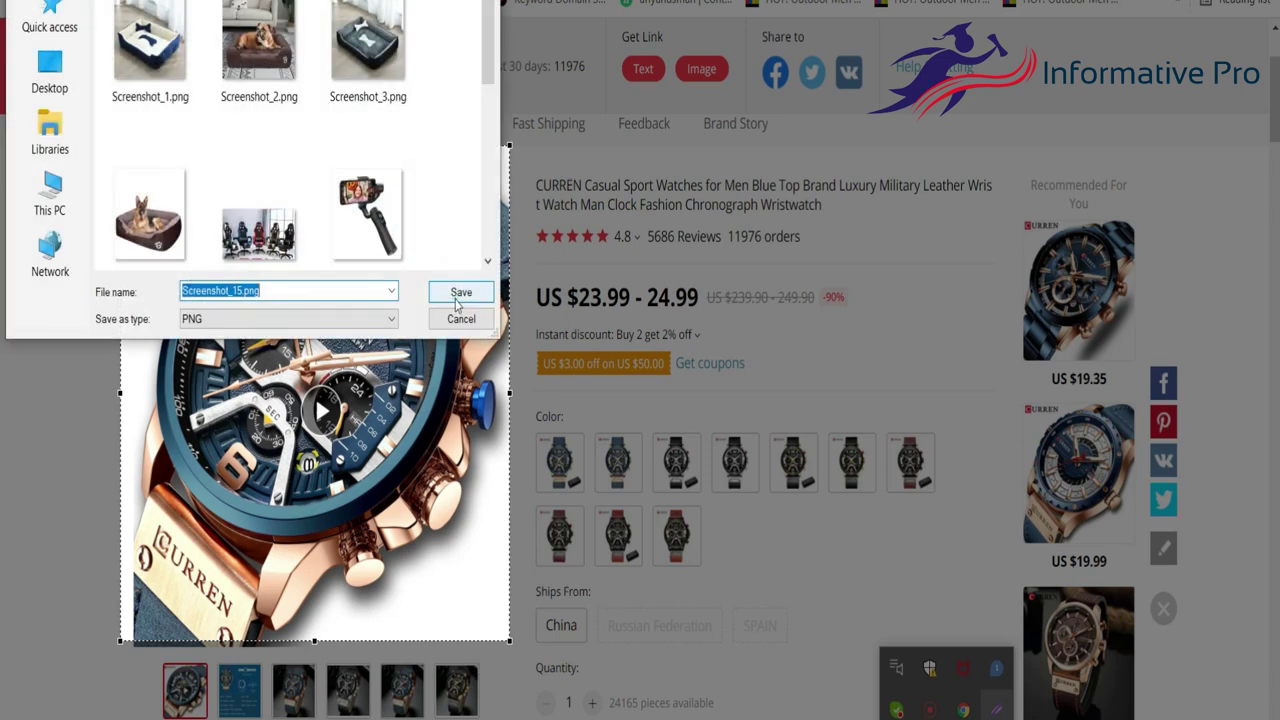
click(455, 300)
Select the black and gold watch colour on the product page.
mouse_move(335, 705)
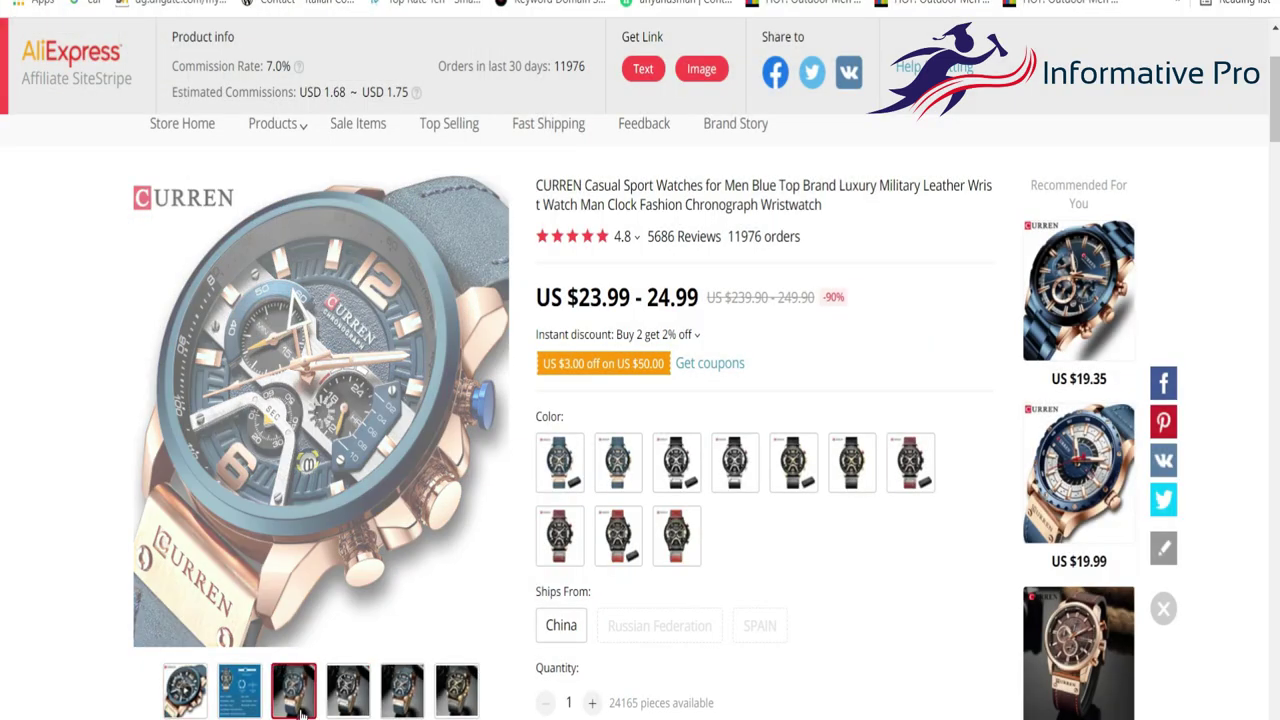
mouse_move(418, 710)
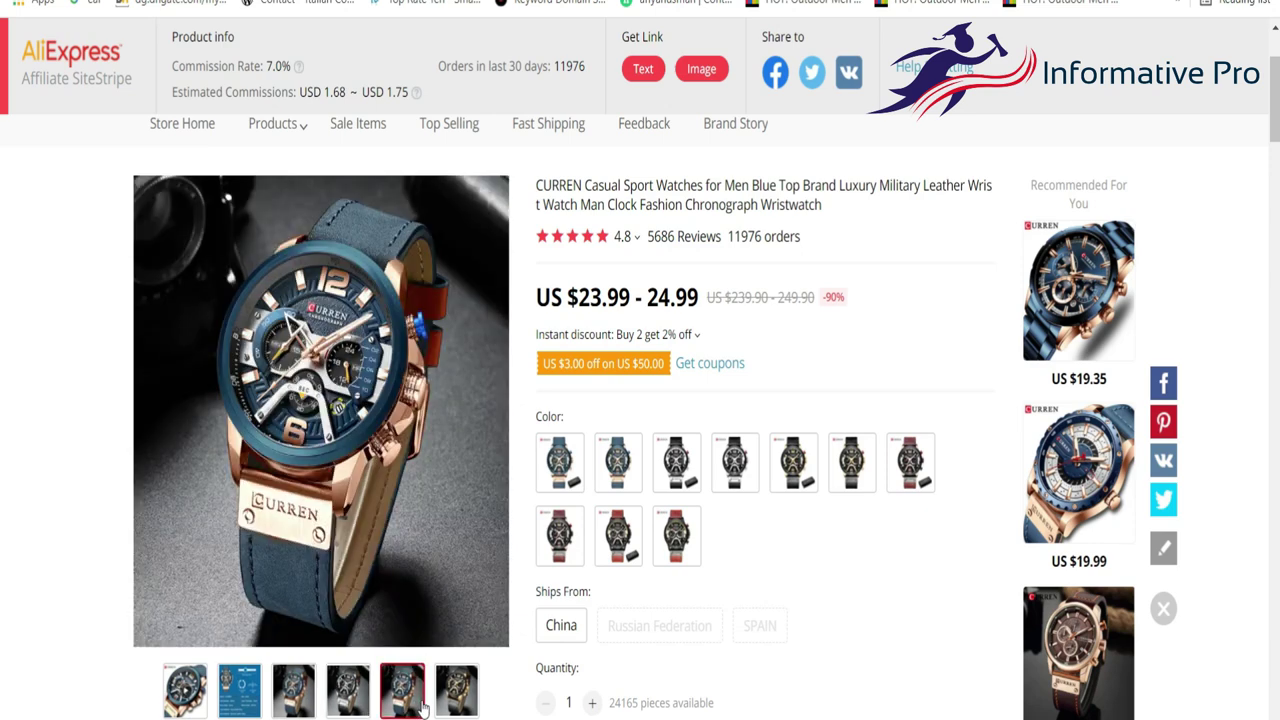
mouse_move(454, 698)
click(848, 478)
Capture the black and gold watch photo, tighten the frame, and save the image.
click(946, 719)
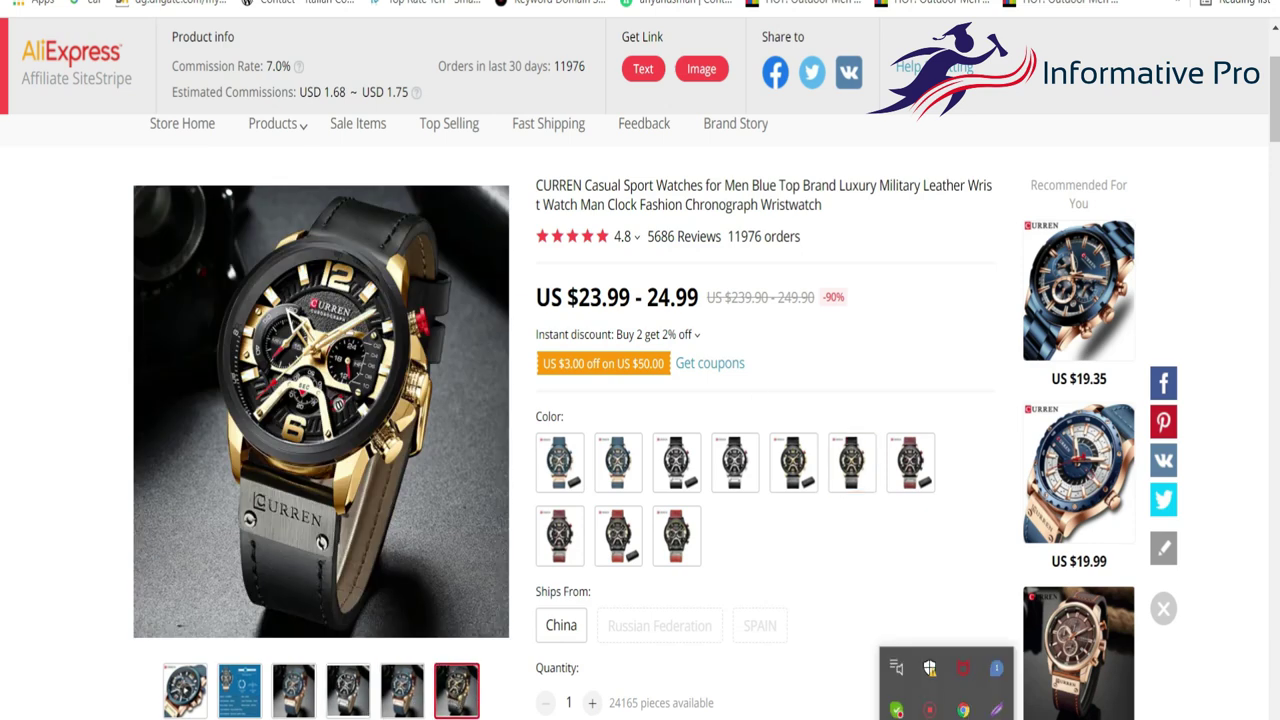
click(997, 710)
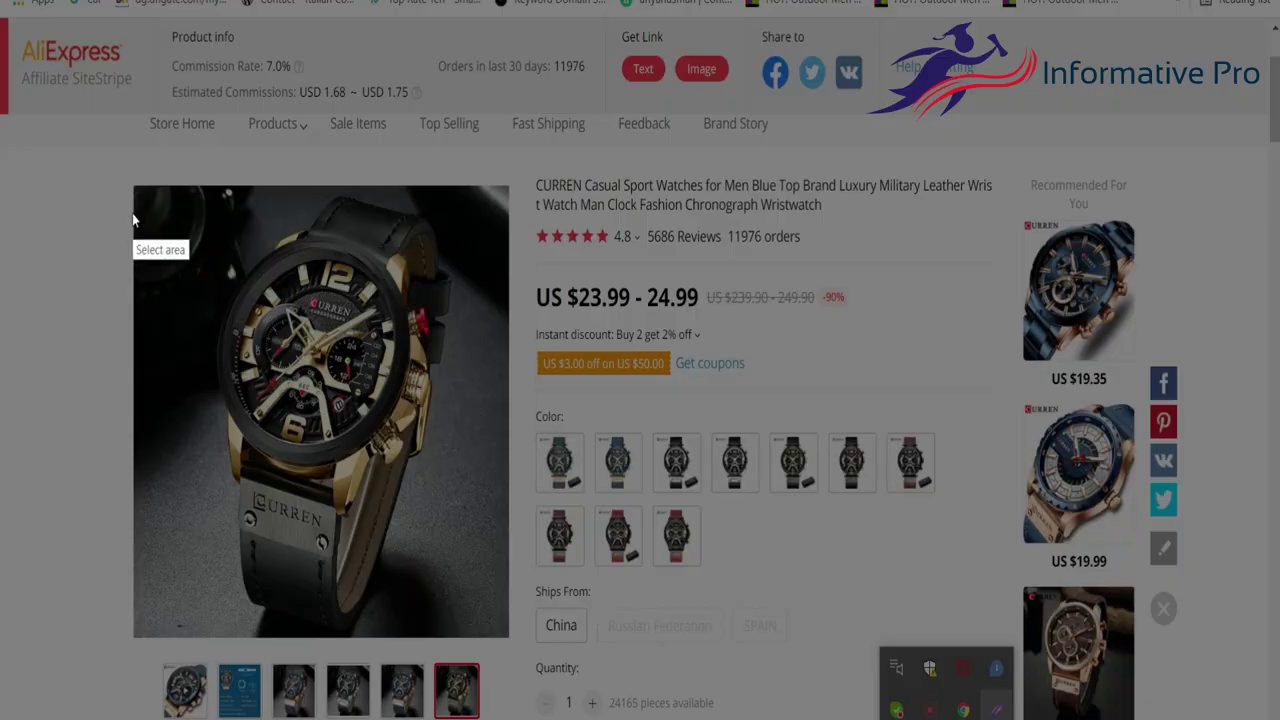
drag(130, 175, 512, 637)
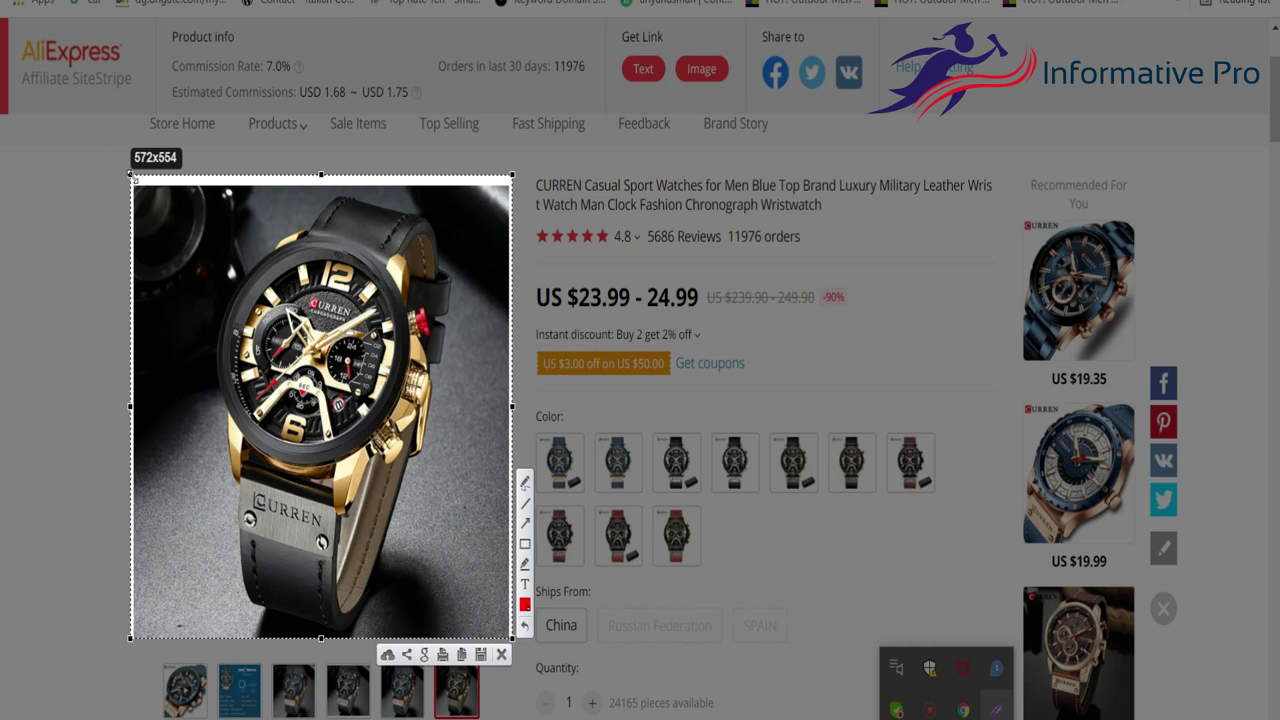
drag(130, 175, 136, 197)
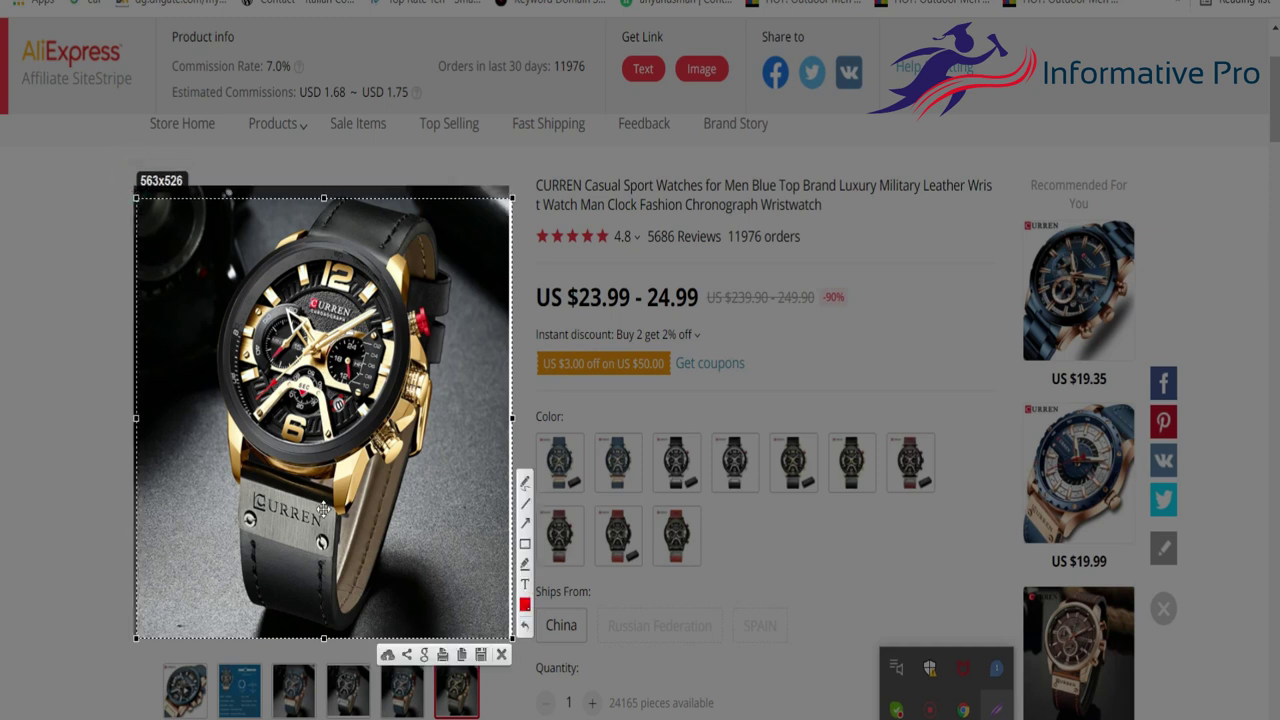
click(480, 655)
click(451, 289)
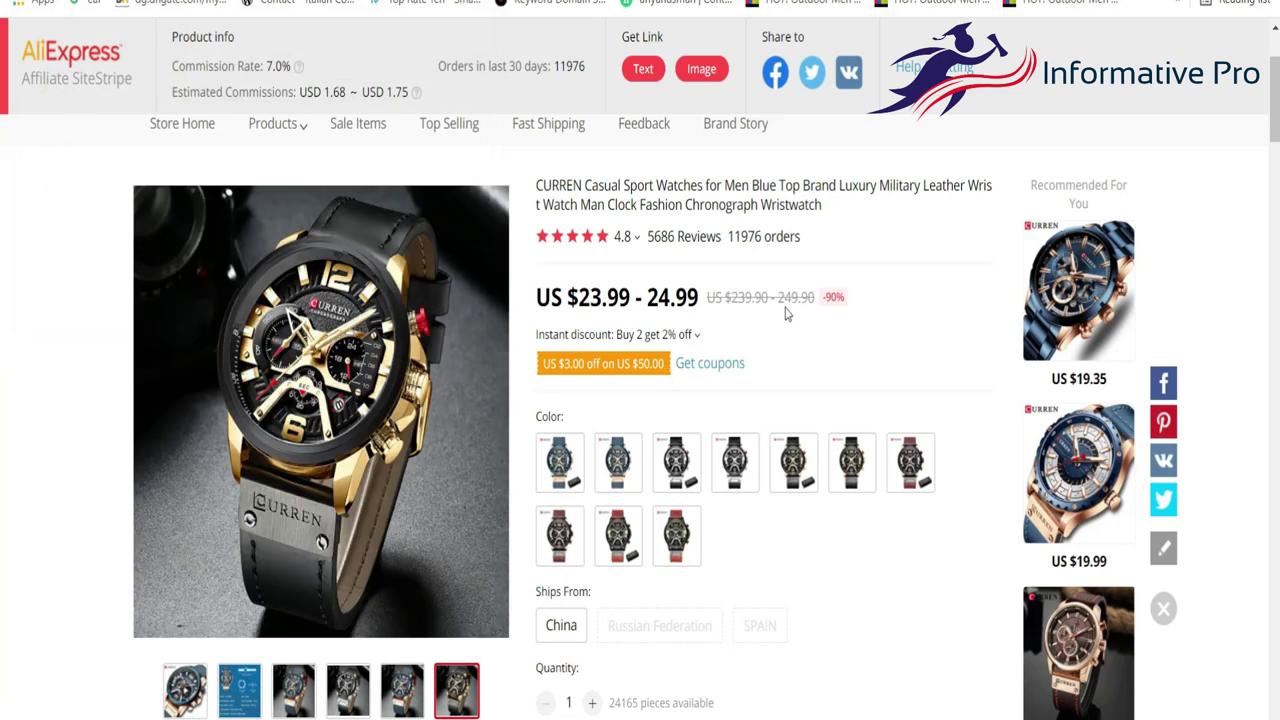
Copy 'CURREN Casual Sport Watches for Men' from the product title and go back to Commerce Manager.
scroll(738, 190, up, 1)
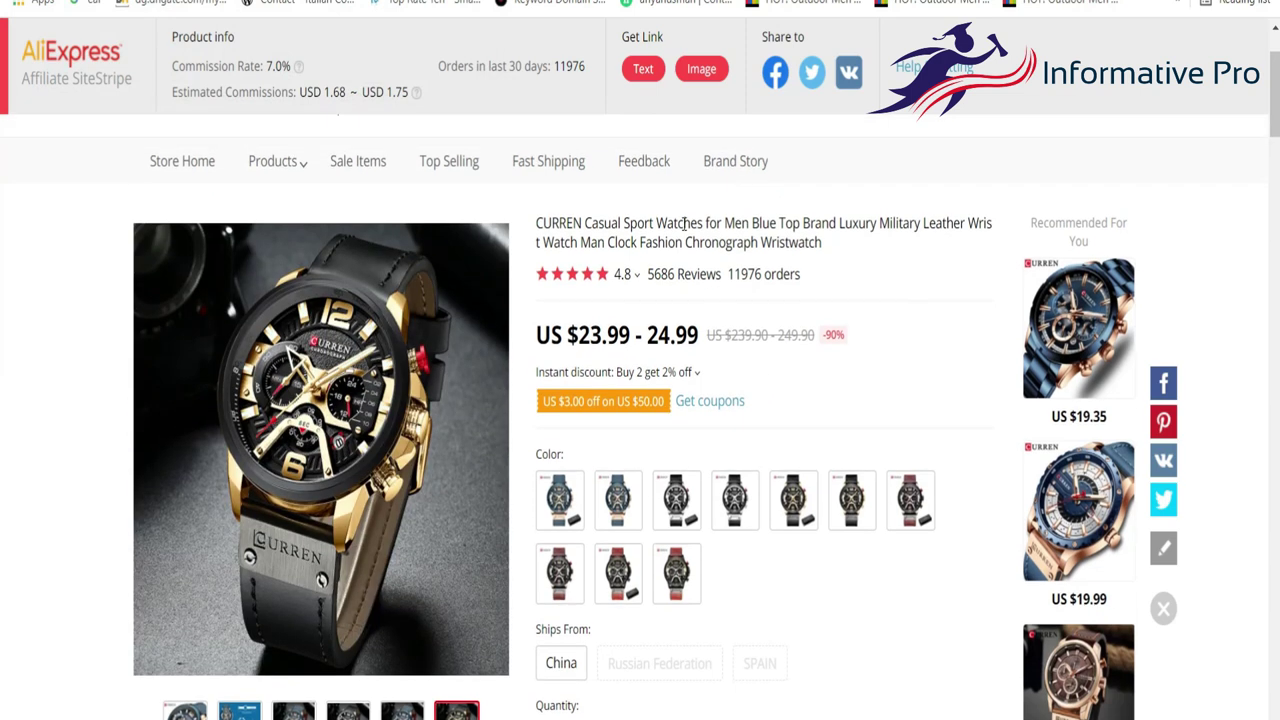
drag(537, 222, 749, 225)
key(ctrl+c)
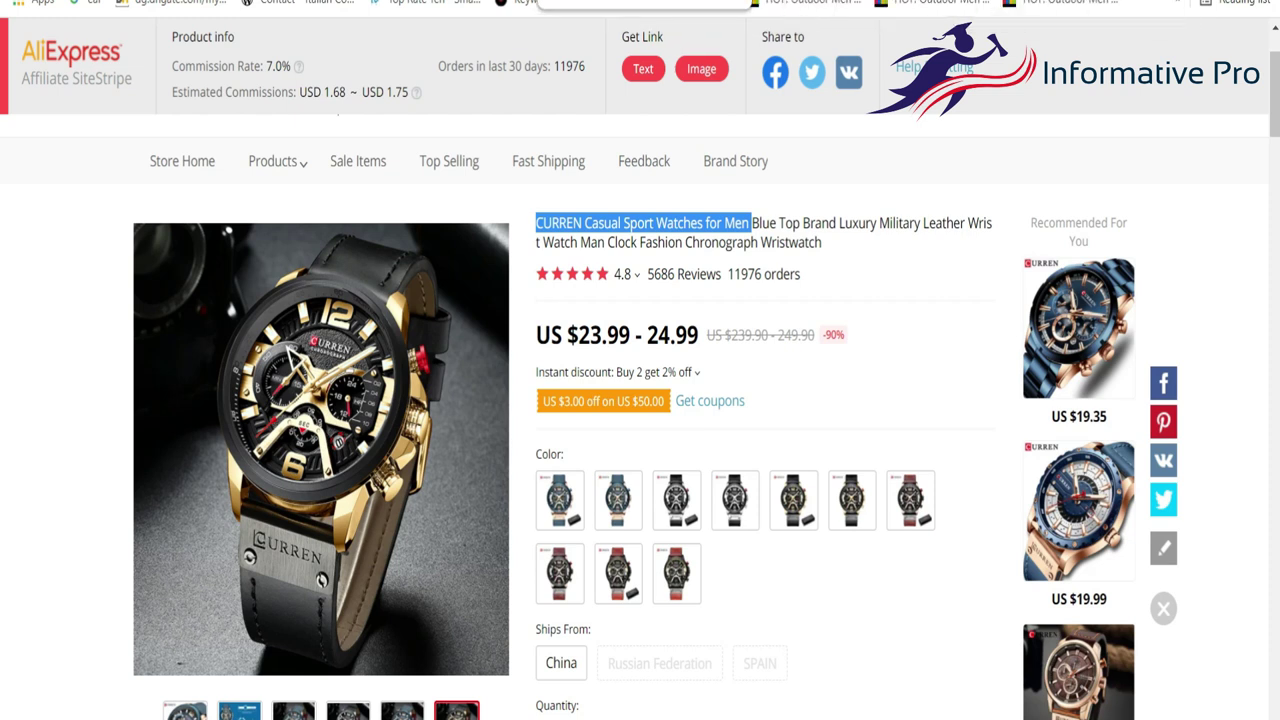
click(540, 2)
Replace the item Title with the pasted 'CURREN Casual Sport Watches for Men'.
scroll(669, 260, up, 3)
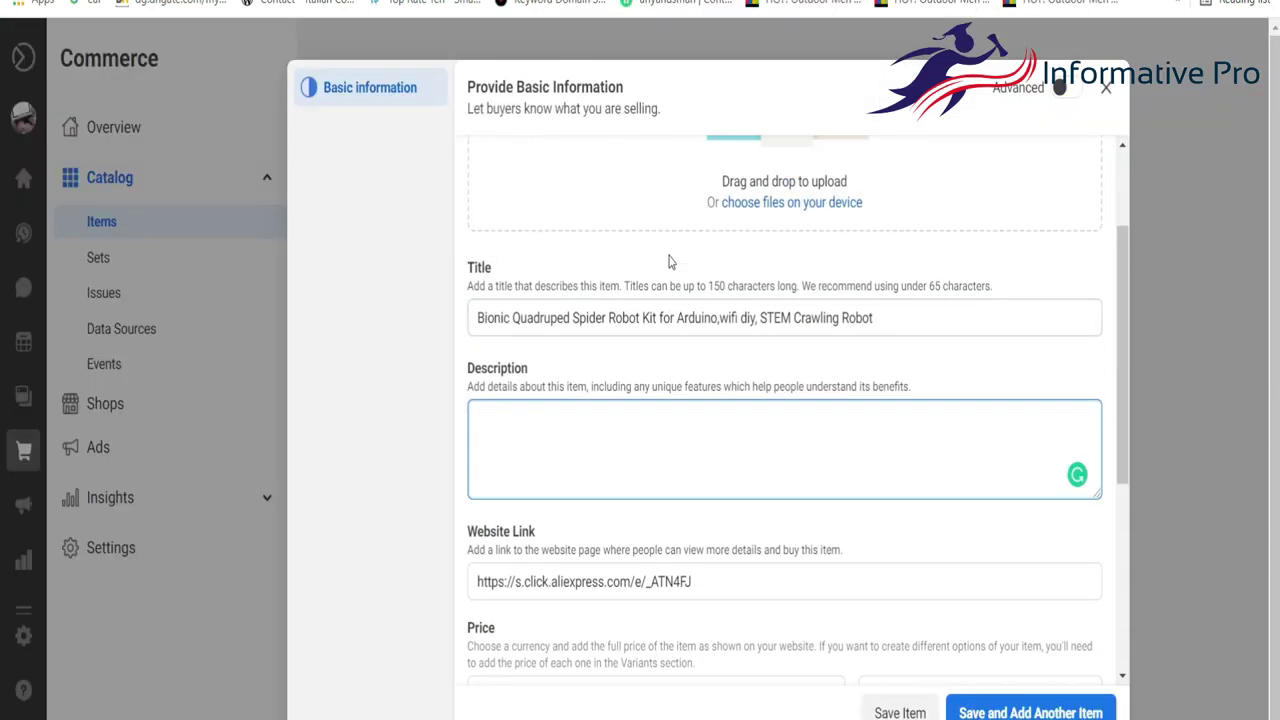
scroll(663, 434, up, 1)
click(666, 476)
key(ctrl+a)
key(ctrl+v)
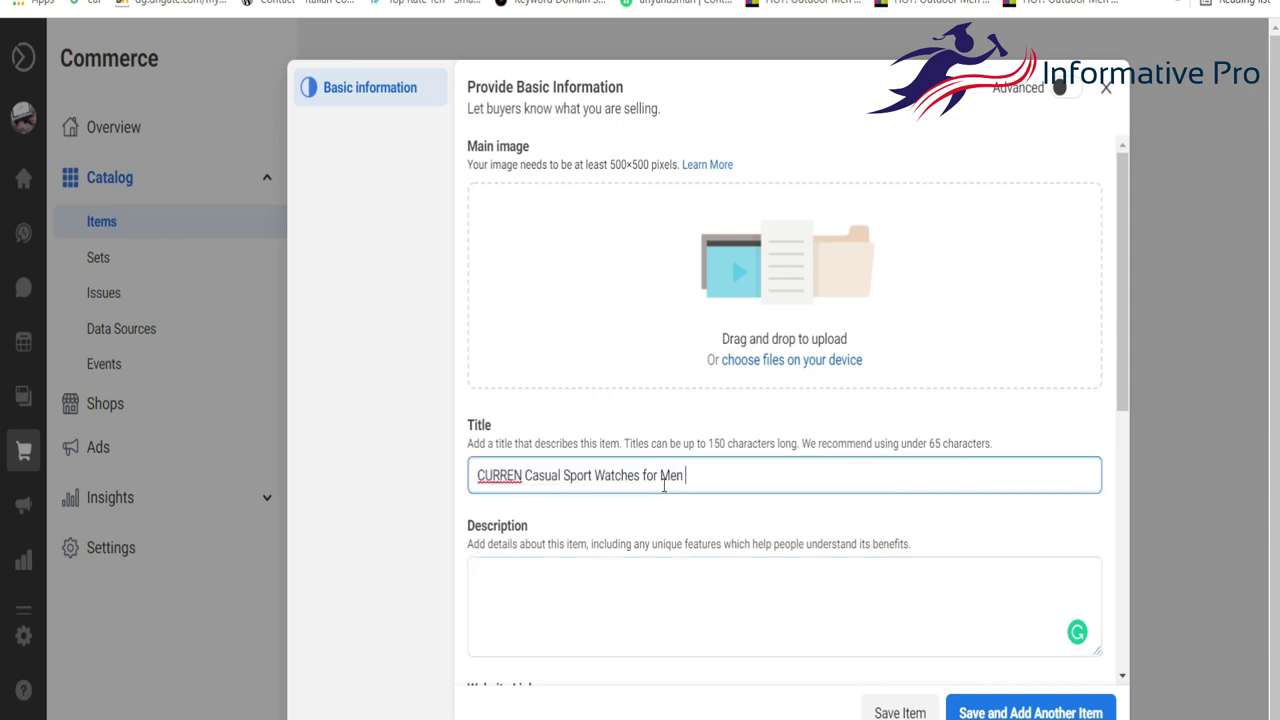
Upload Screenshot_16.png from the computer as the item's main image.
click(745, 360)
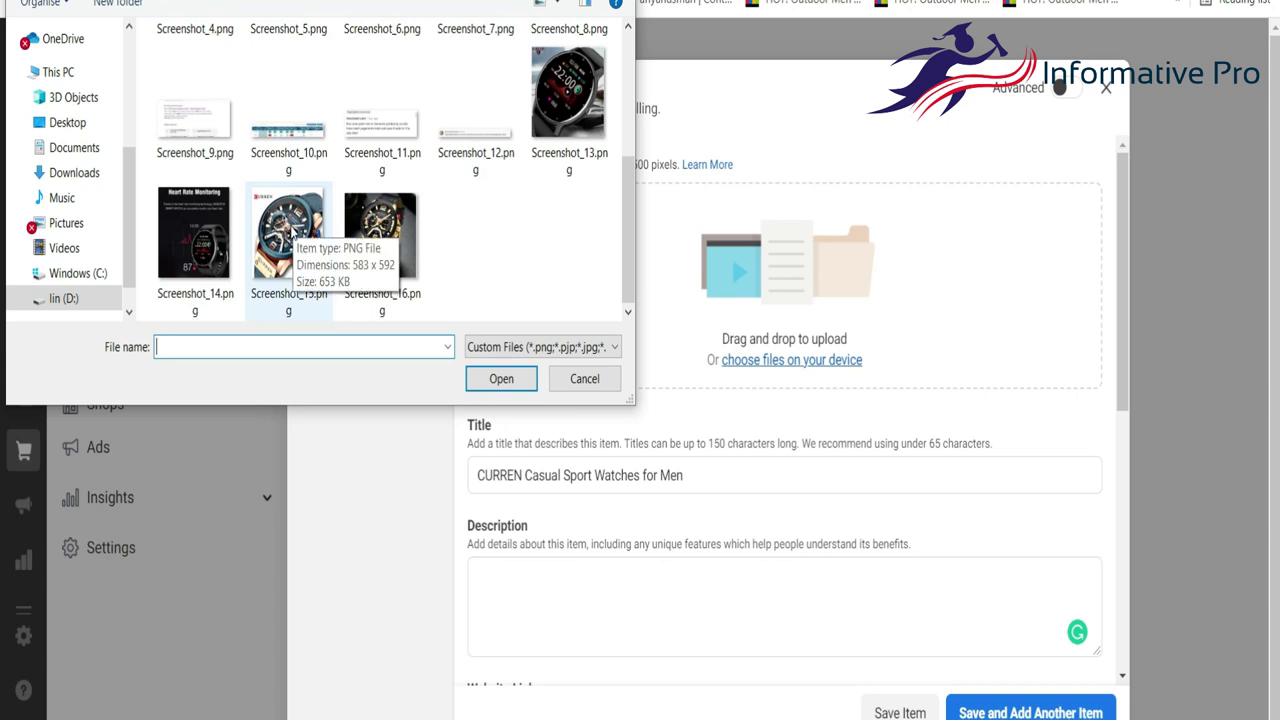
click(288, 235)
click(380, 235)
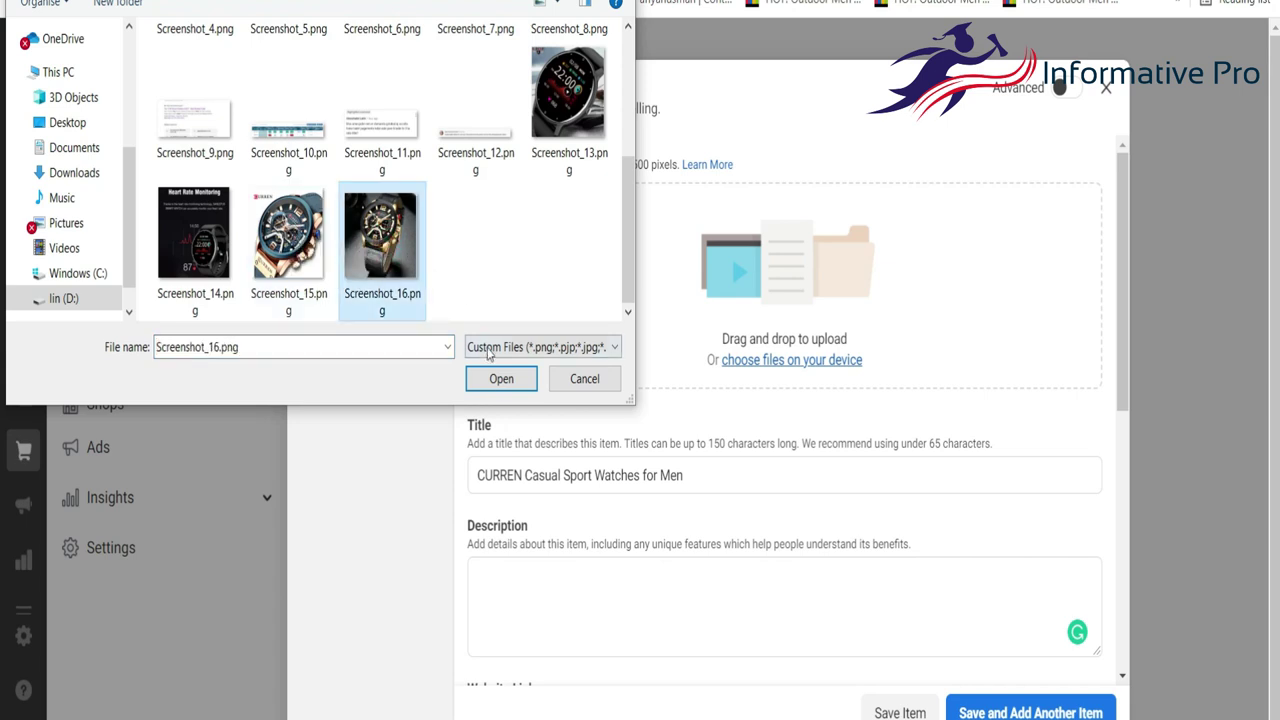
click(501, 378)
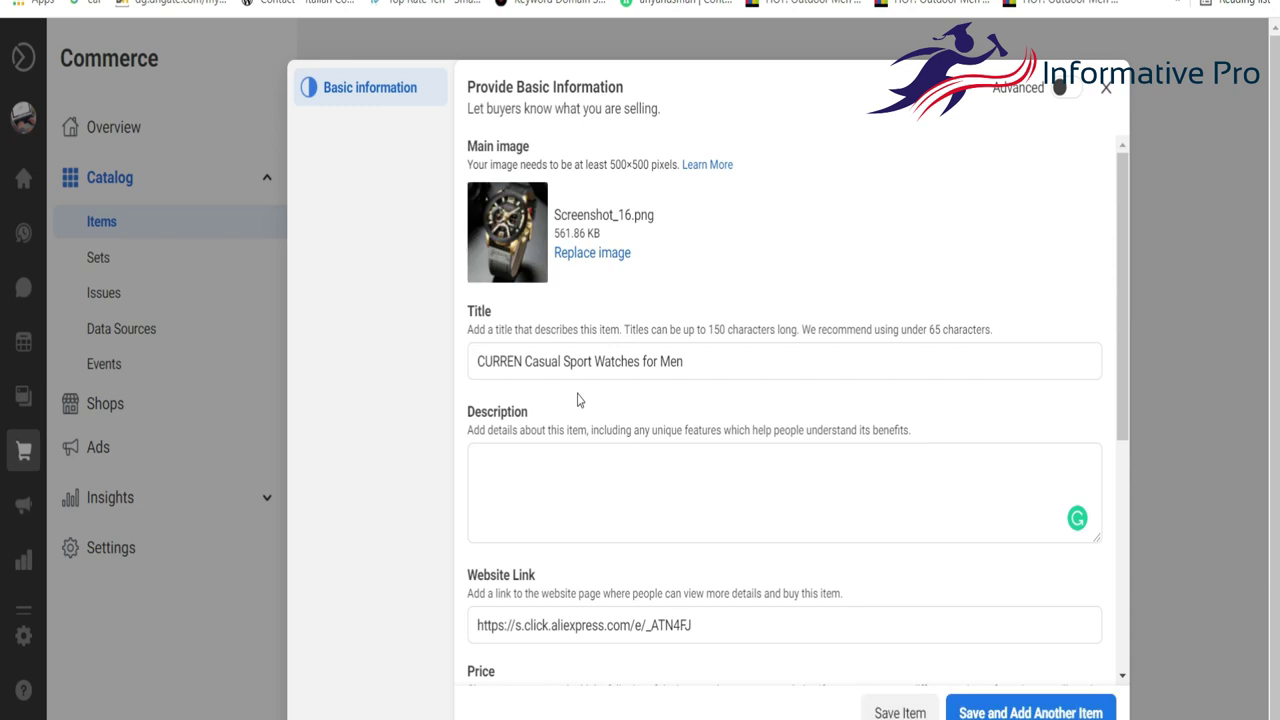
scroll(620, 285, down, 1)
scroll(620, 280, up, 1)
Replace the main image with Screenshot_15.png.
click(601, 256)
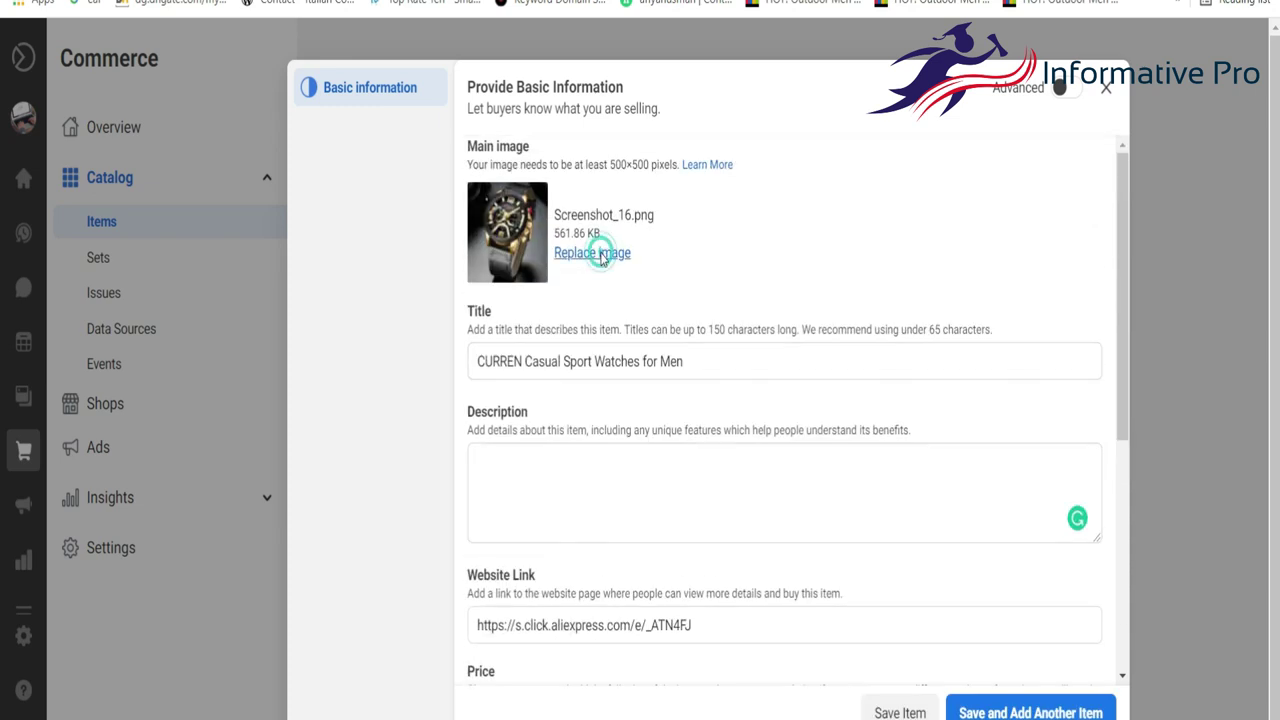
scroll(370, 255, down, 2)
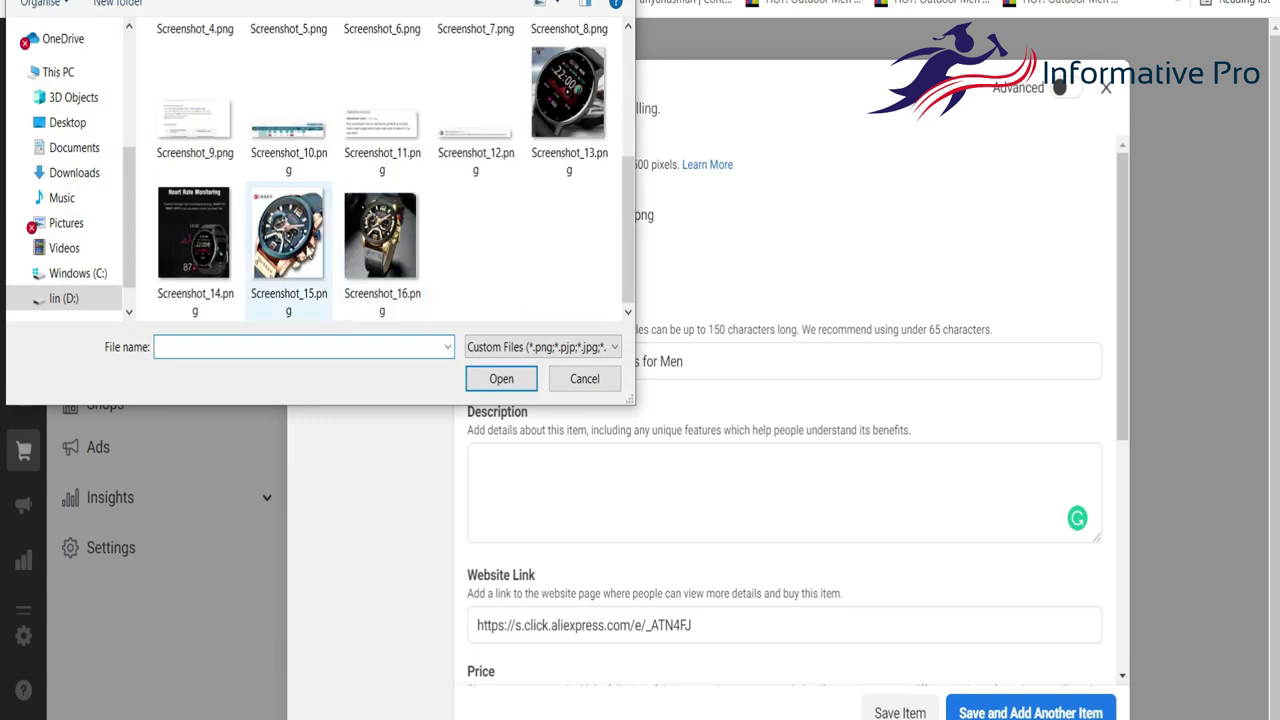
click(289, 235)
click(501, 378)
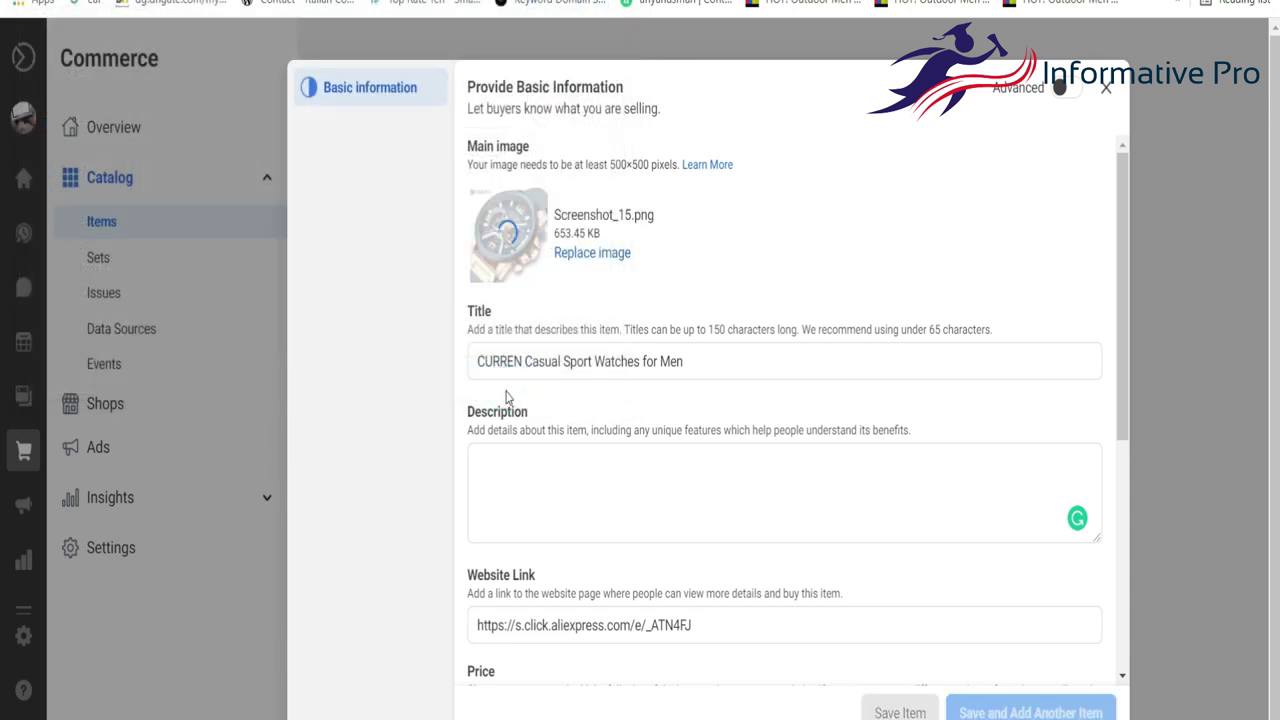
scroll(608, 400, down, 4)
scroll(610, 400, up, 2)
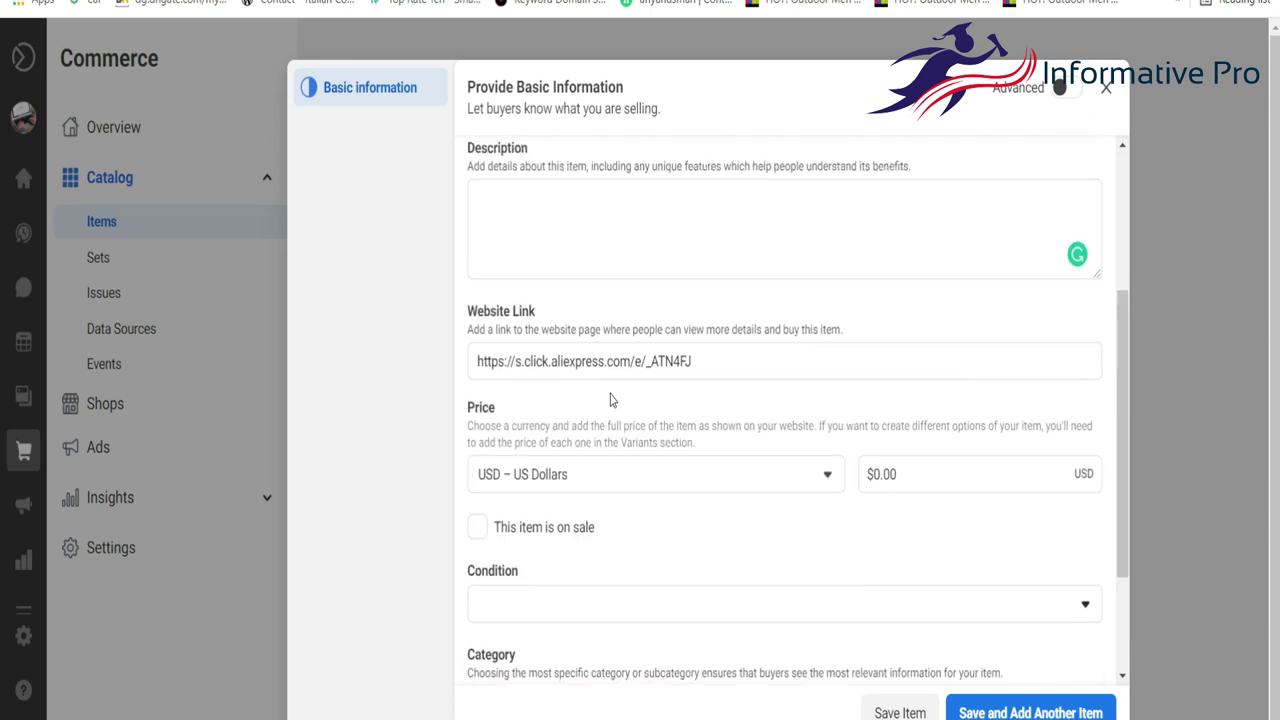
scroll(612, 400, up, 1)
click(558, 320)
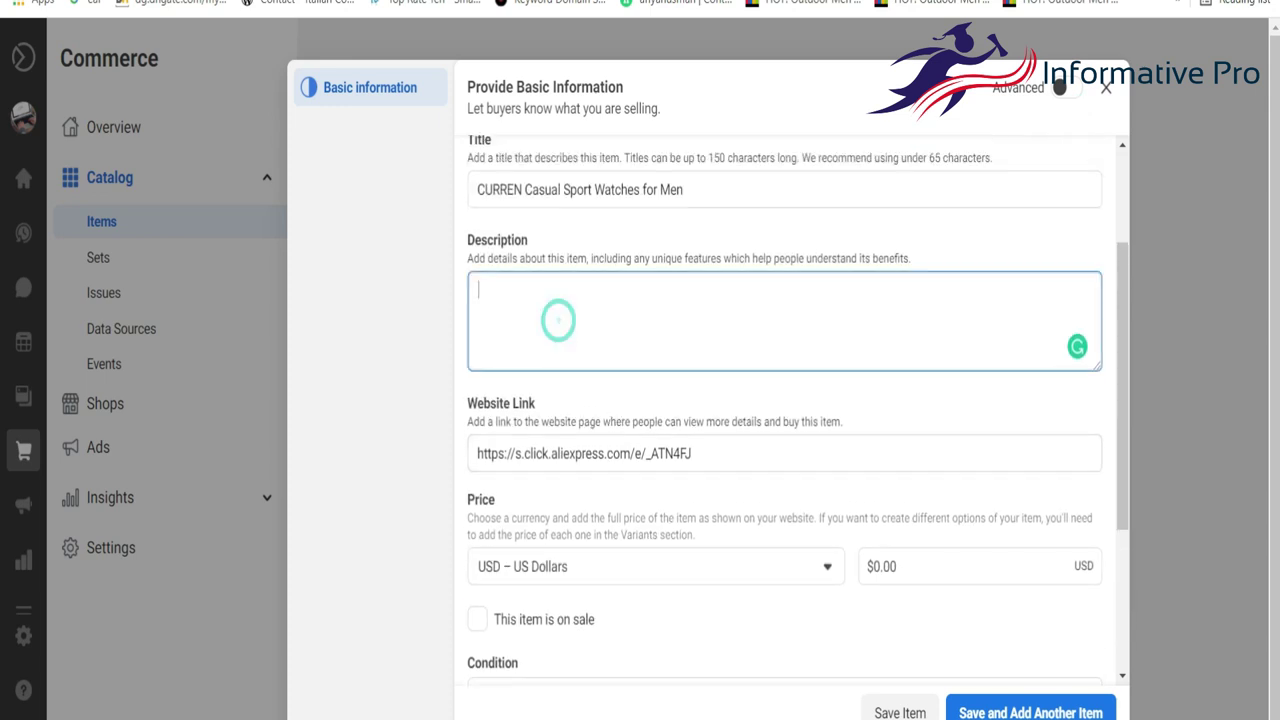
key(ctrl+Tab)
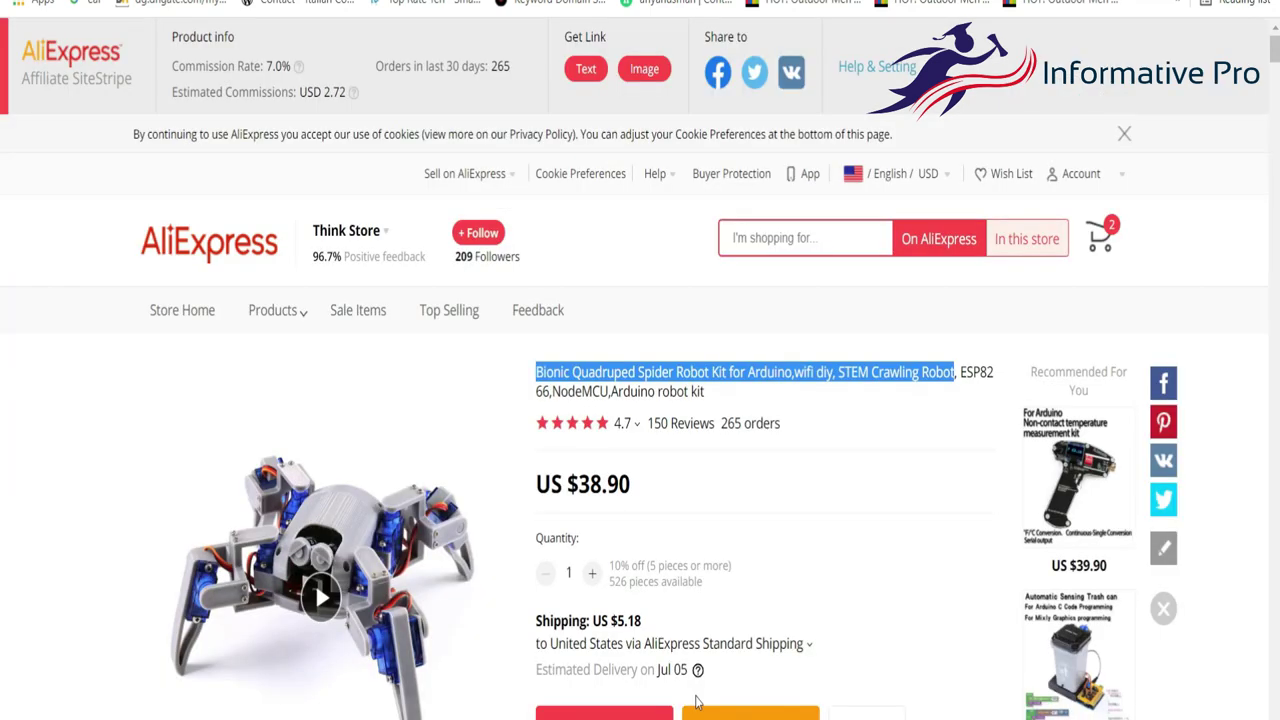
Paste the watch description and specs, from the title to '1×Watch', into Description.
right_click(697, 703)
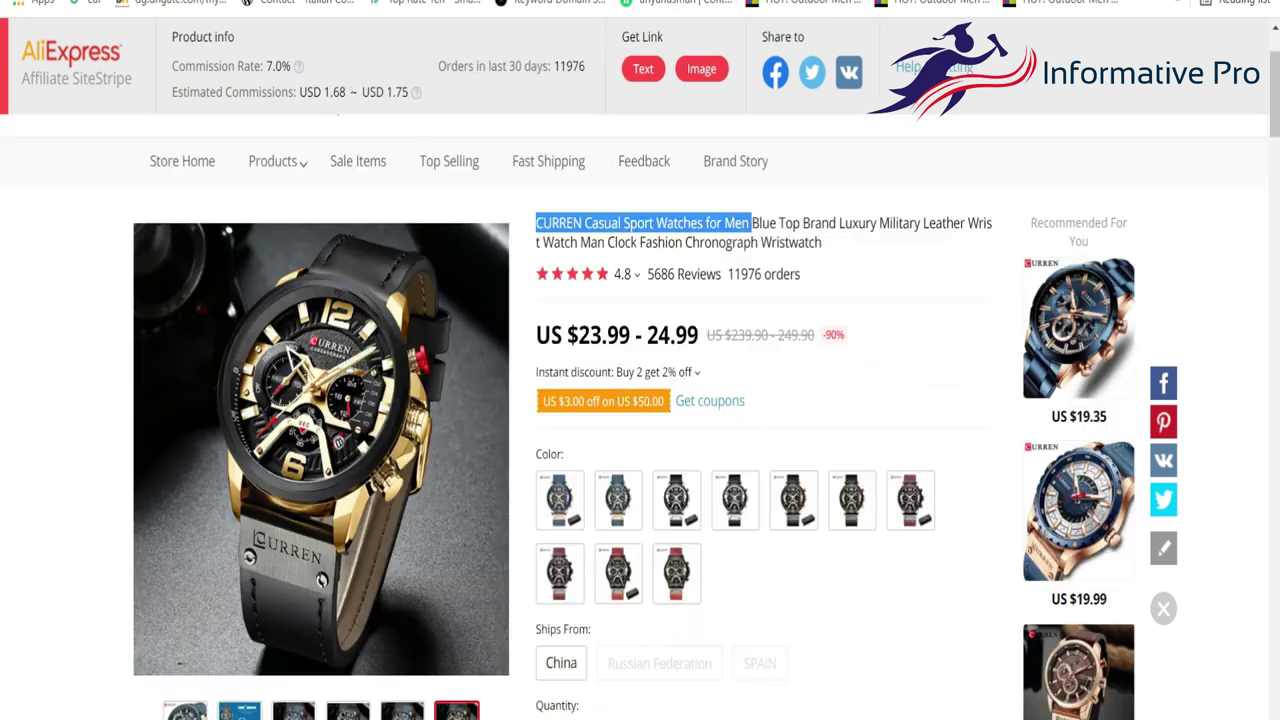
scroll(742, 400, down, 10)
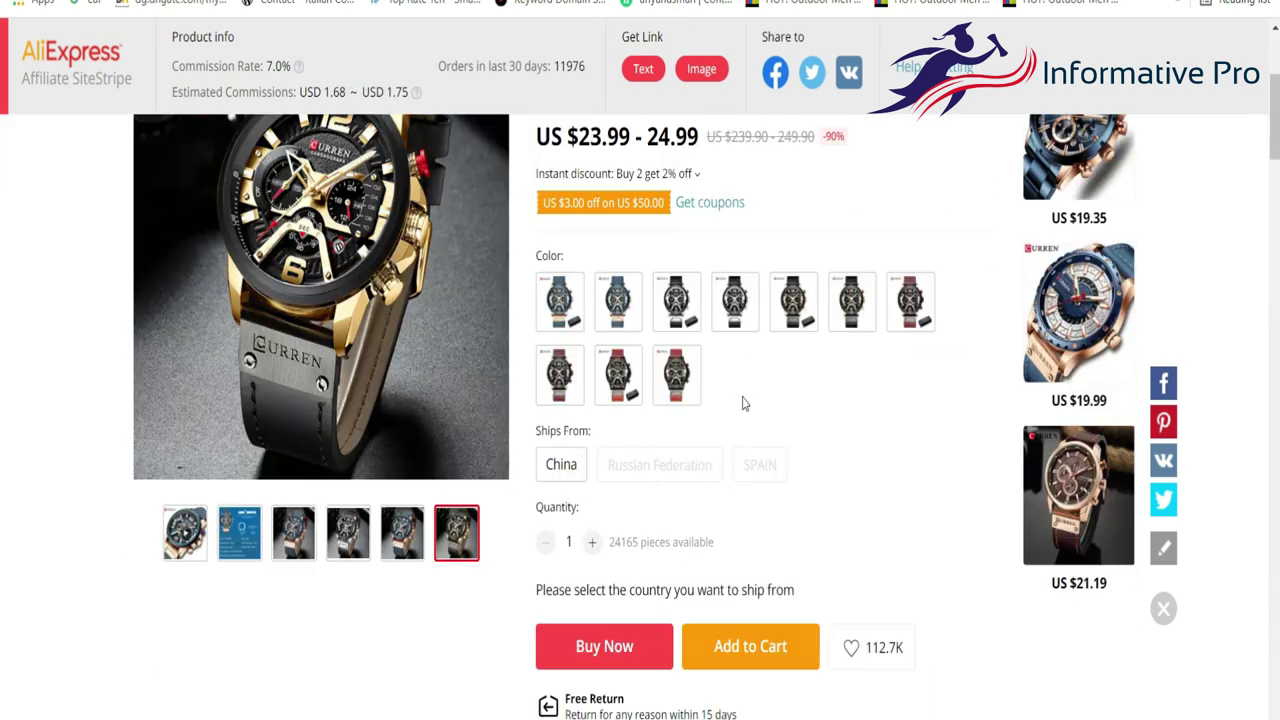
scroll(742, 403, down, 1)
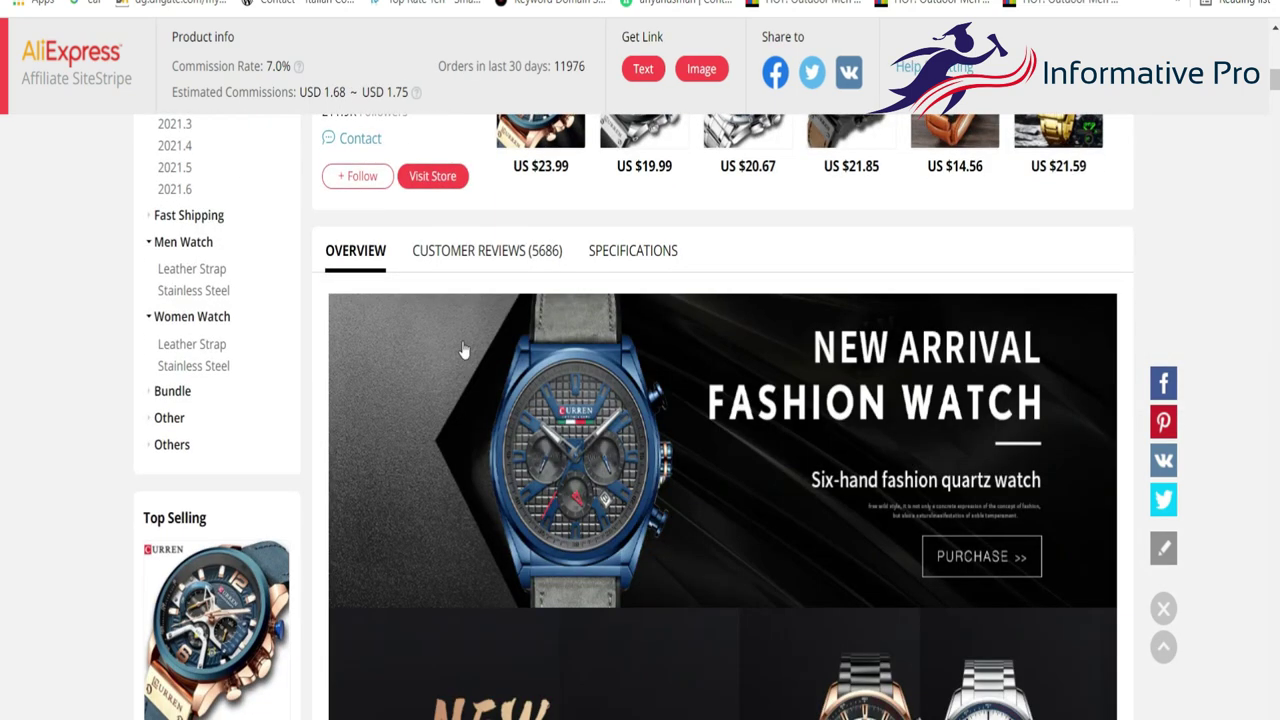
scroll(463, 355, down, 15)
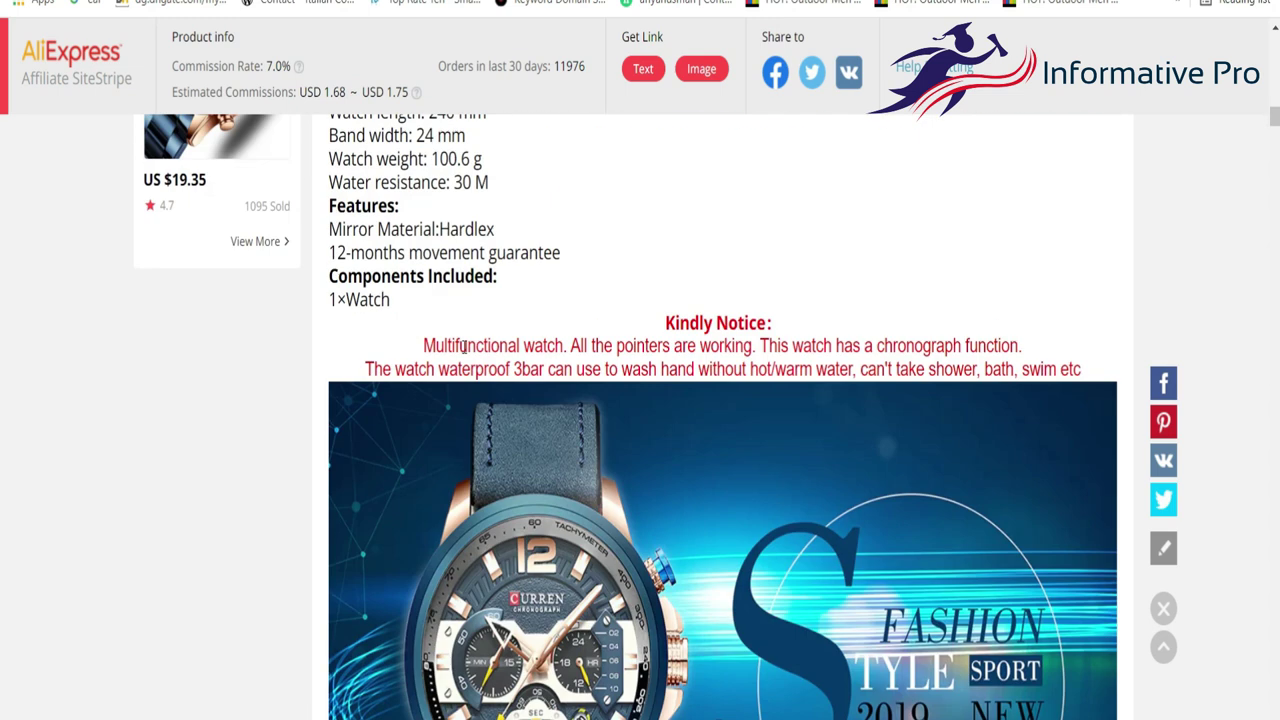
scroll(463, 350, up, 1)
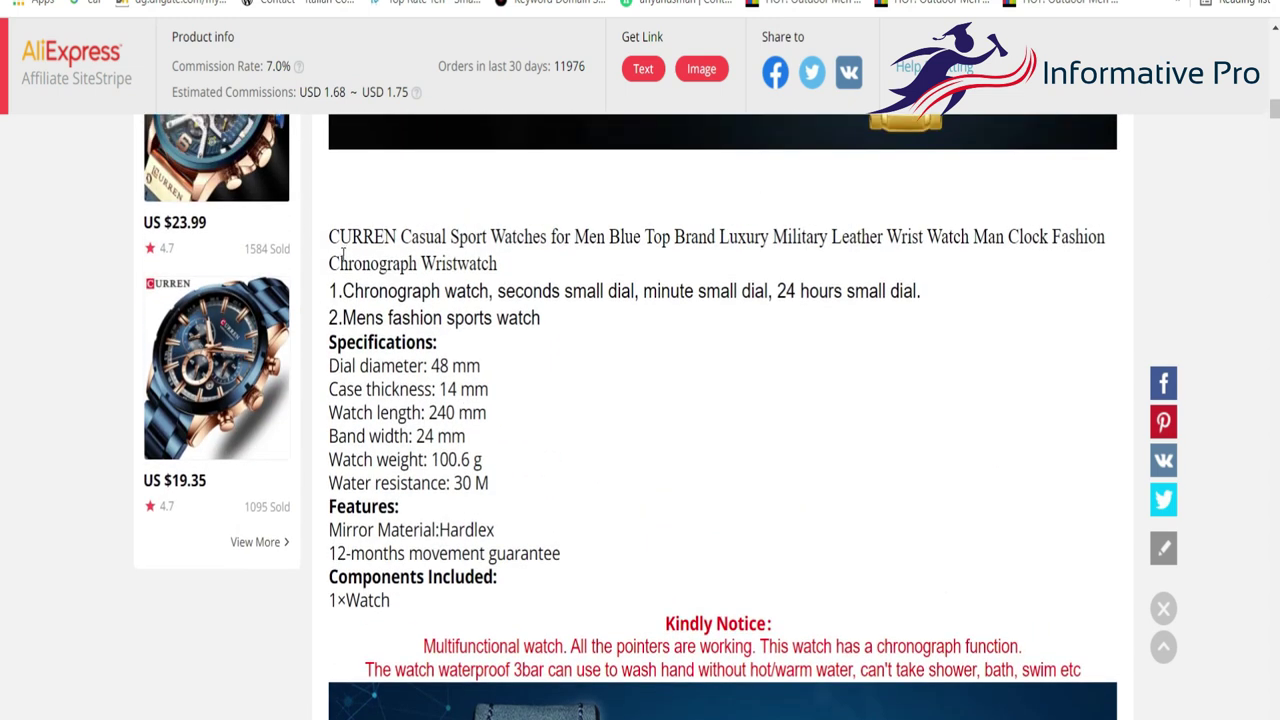
drag(328, 237, 510, 597)
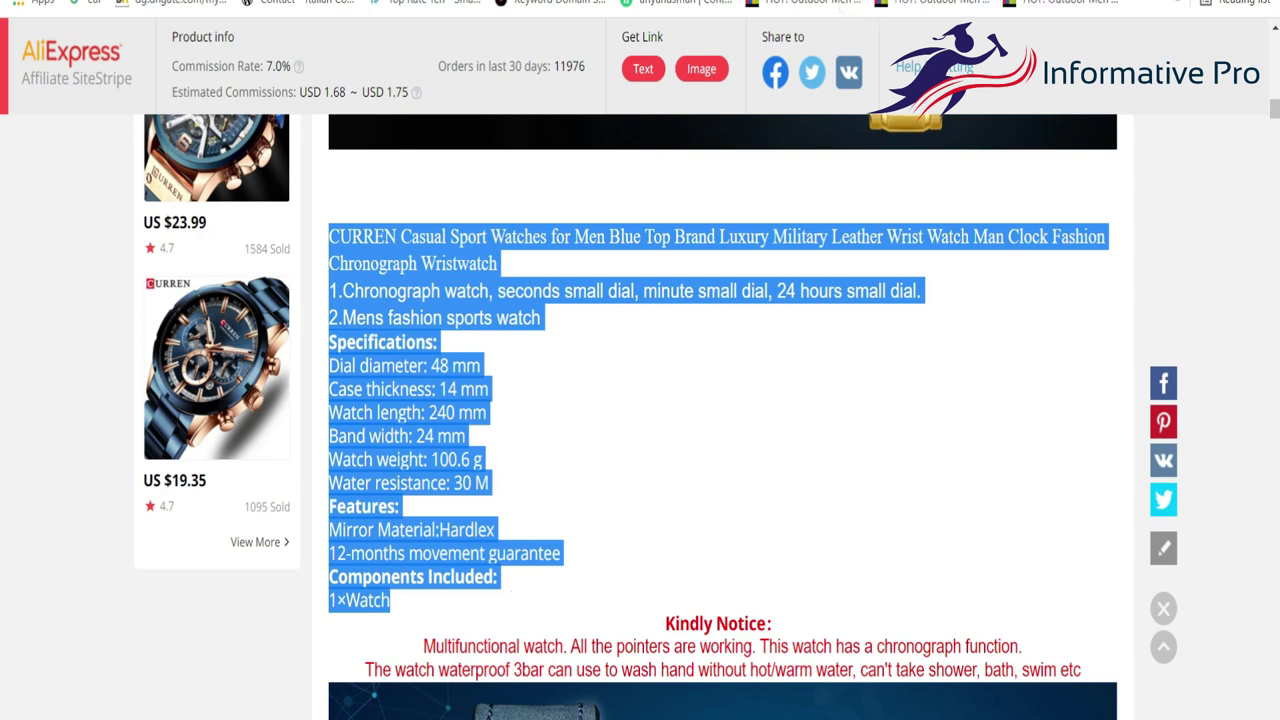
key(ctrl+Tab)
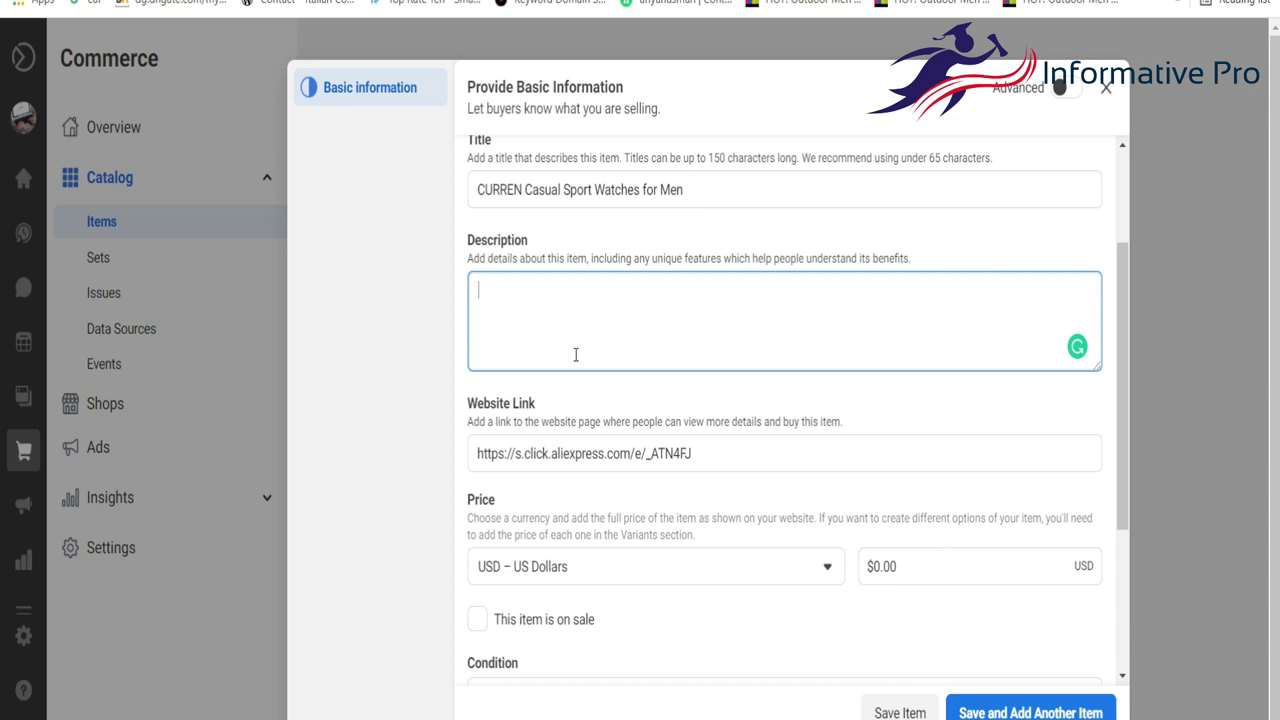
key(ctrl+v)
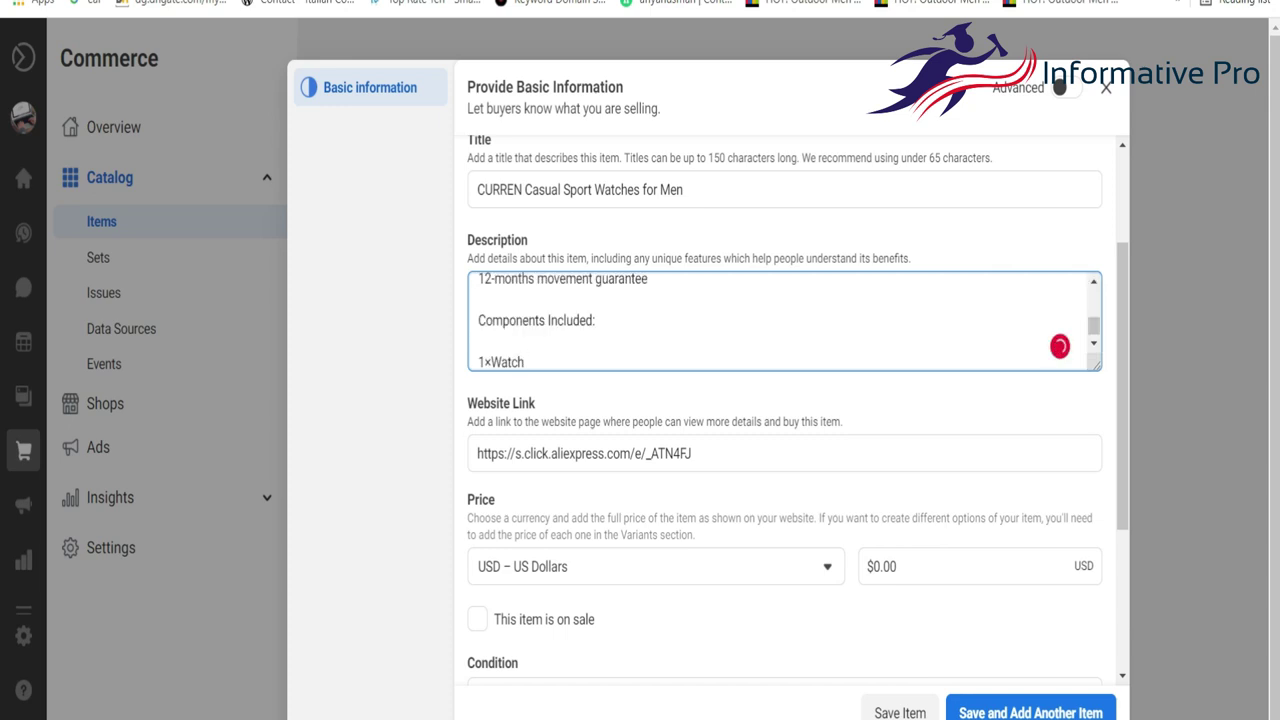
key(ctrl+shift+Tab)
key(ctrl+Tab)
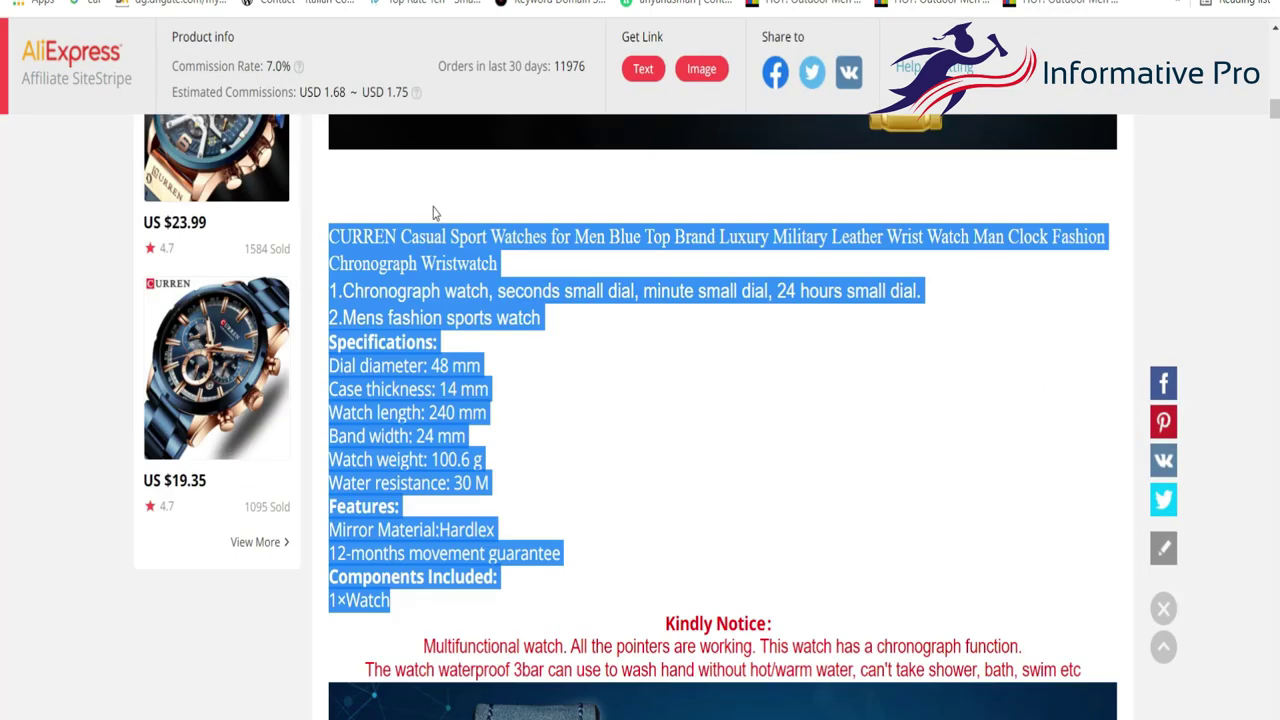
scroll(467, 161, up, 15)
Return to the SiteStripe Get Link bar at the top of the watch page.
mouse_move(466, 170)
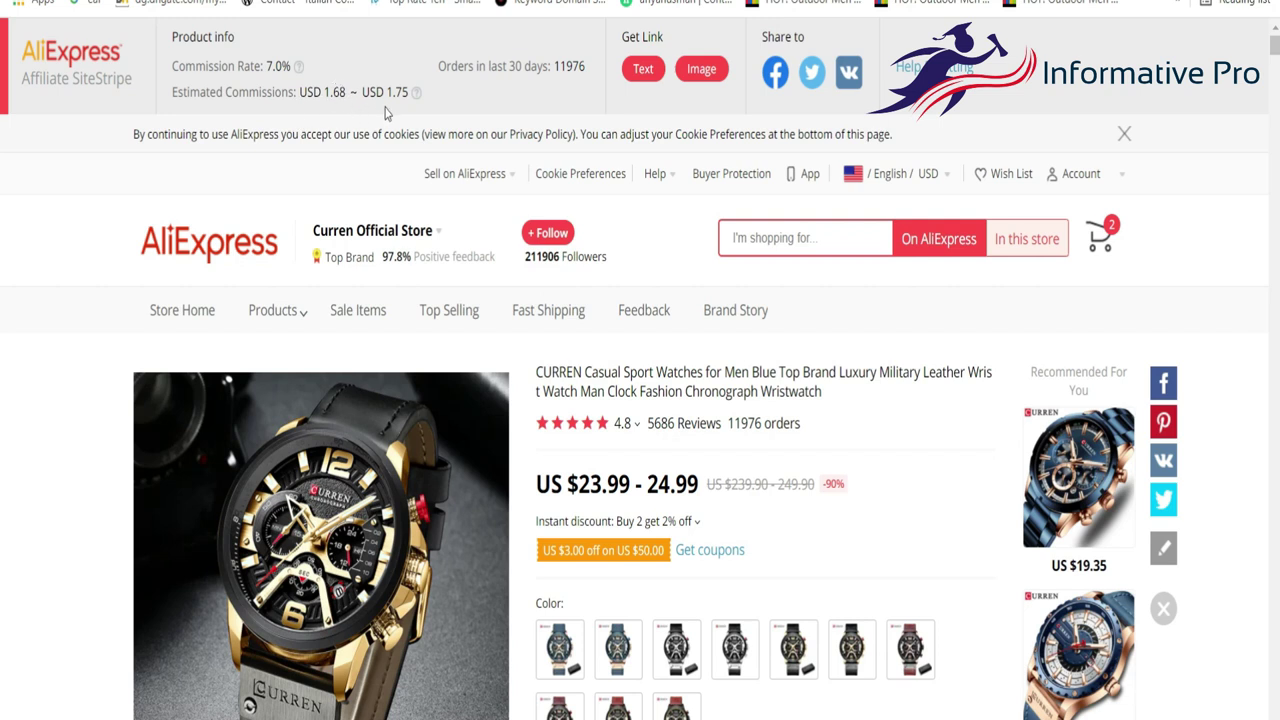
Copy the watch's affiliate text link and paste it over the Website Link.
click(645, 72)
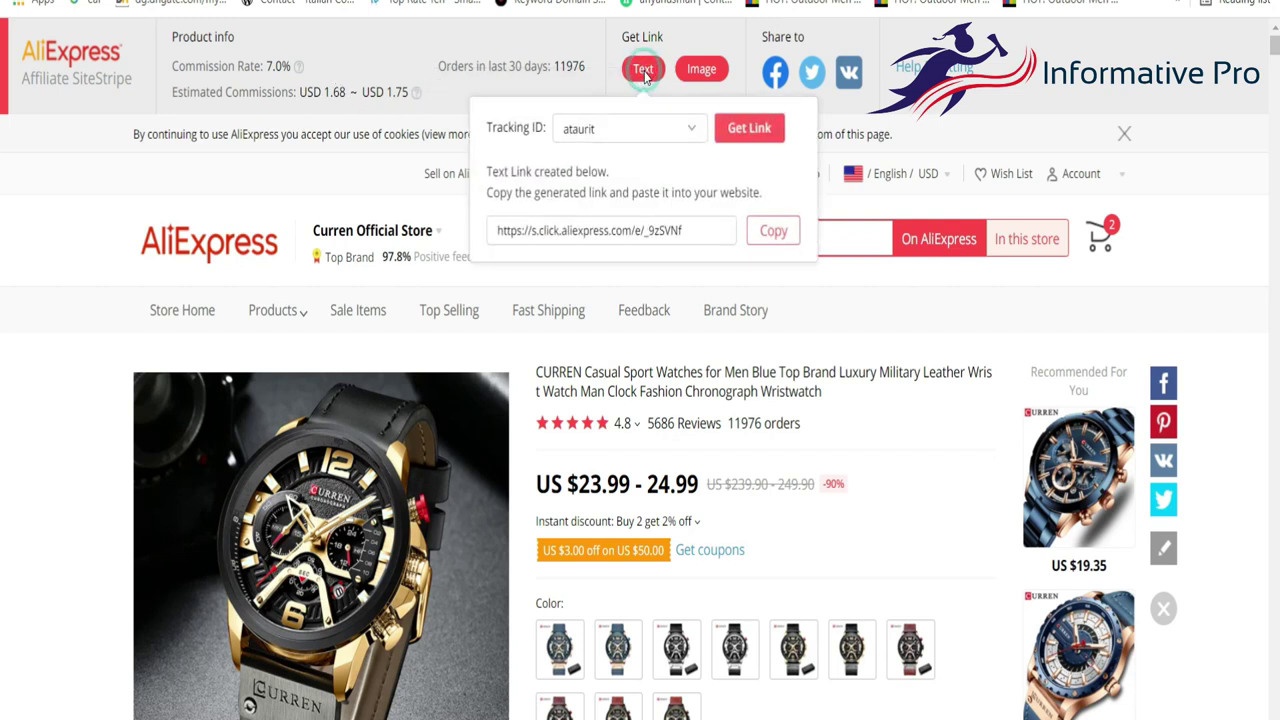
click(770, 232)
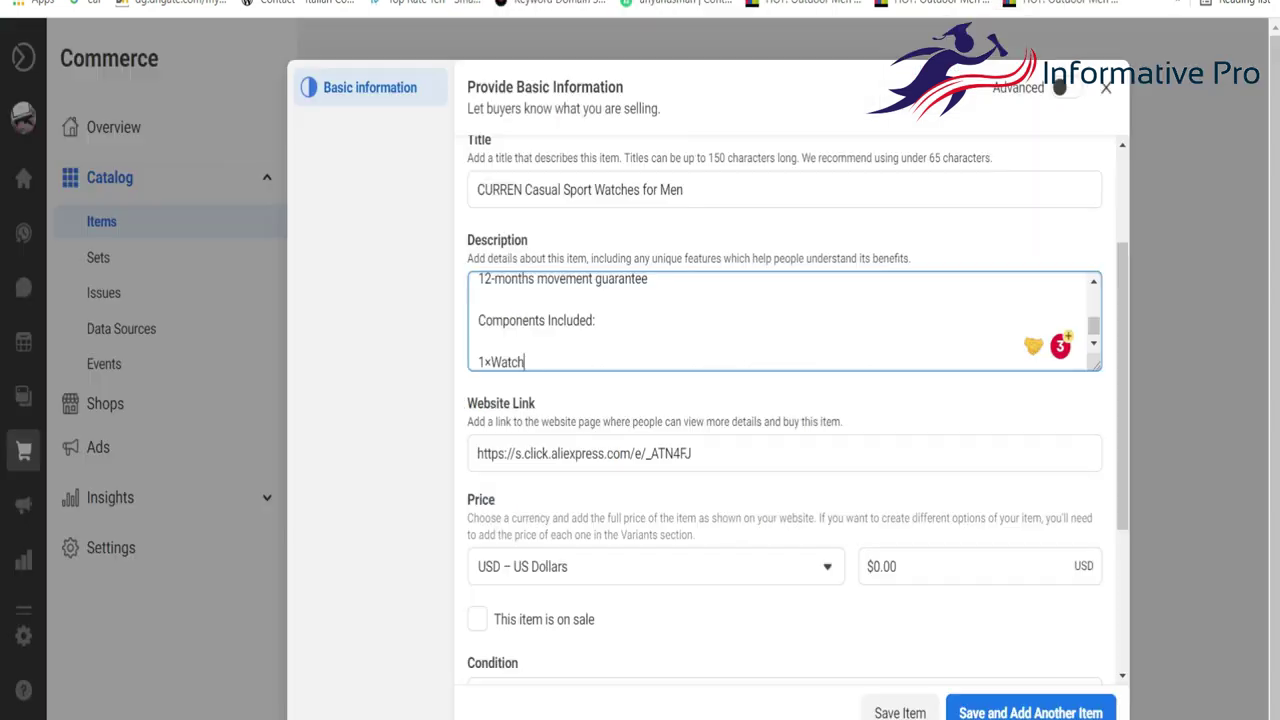
scroll(651, 268, down, 2)
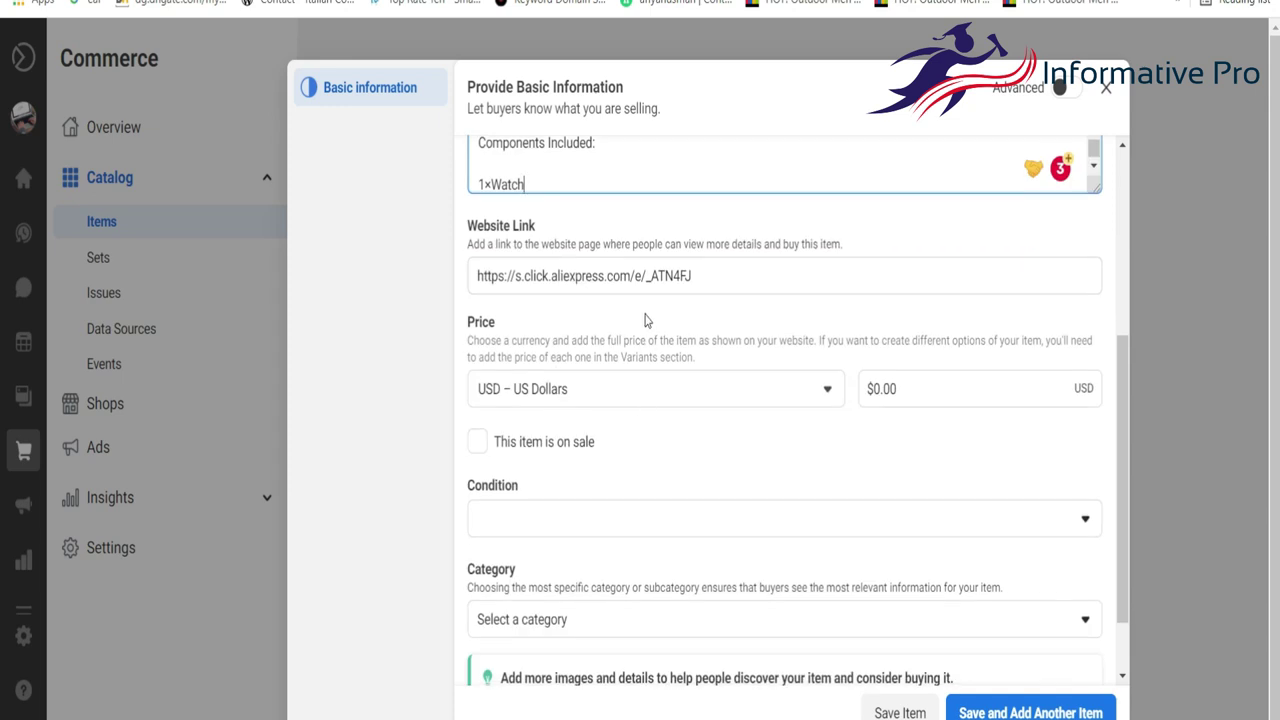
click(654, 284)
key(ctrl+a)
key(ctrl+v)
Set the item price to $23.99 USD, checking the amount on AliExpress.
click(898, 390)
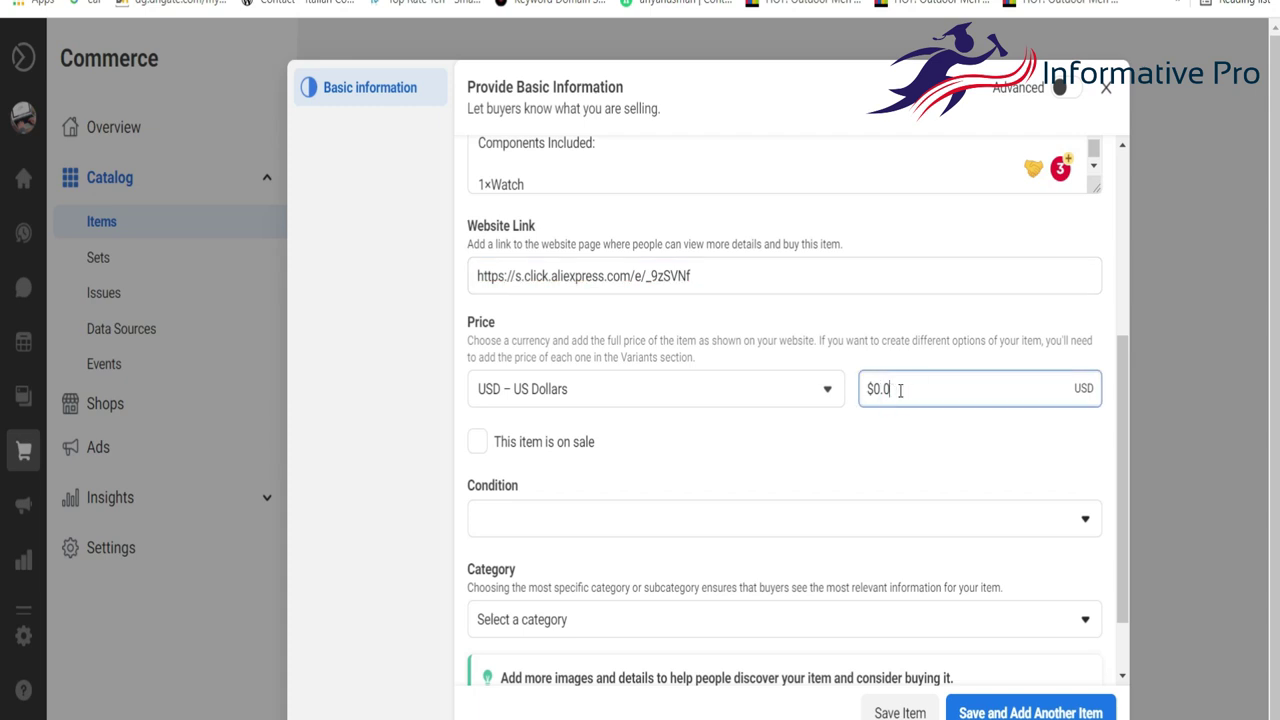
key(BackSpace)
key(BackSpace)
key(ctrl+Tab)
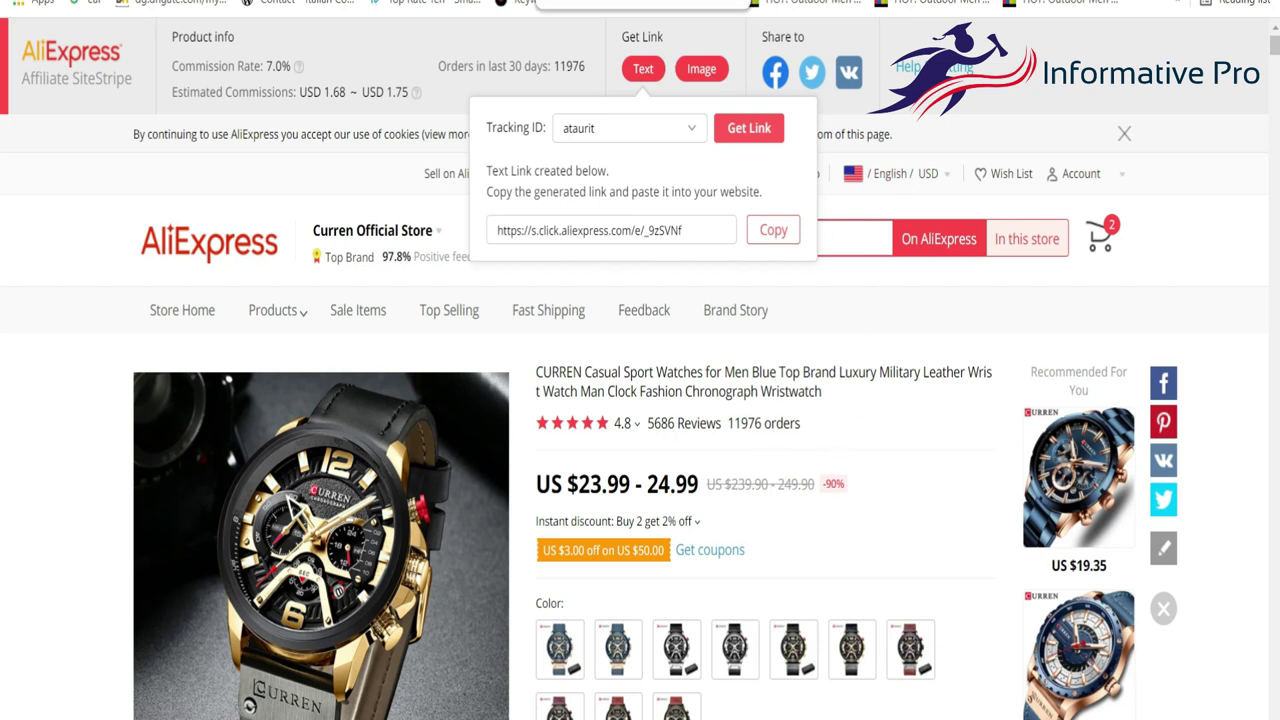
key(ctrl+shift+Tab)
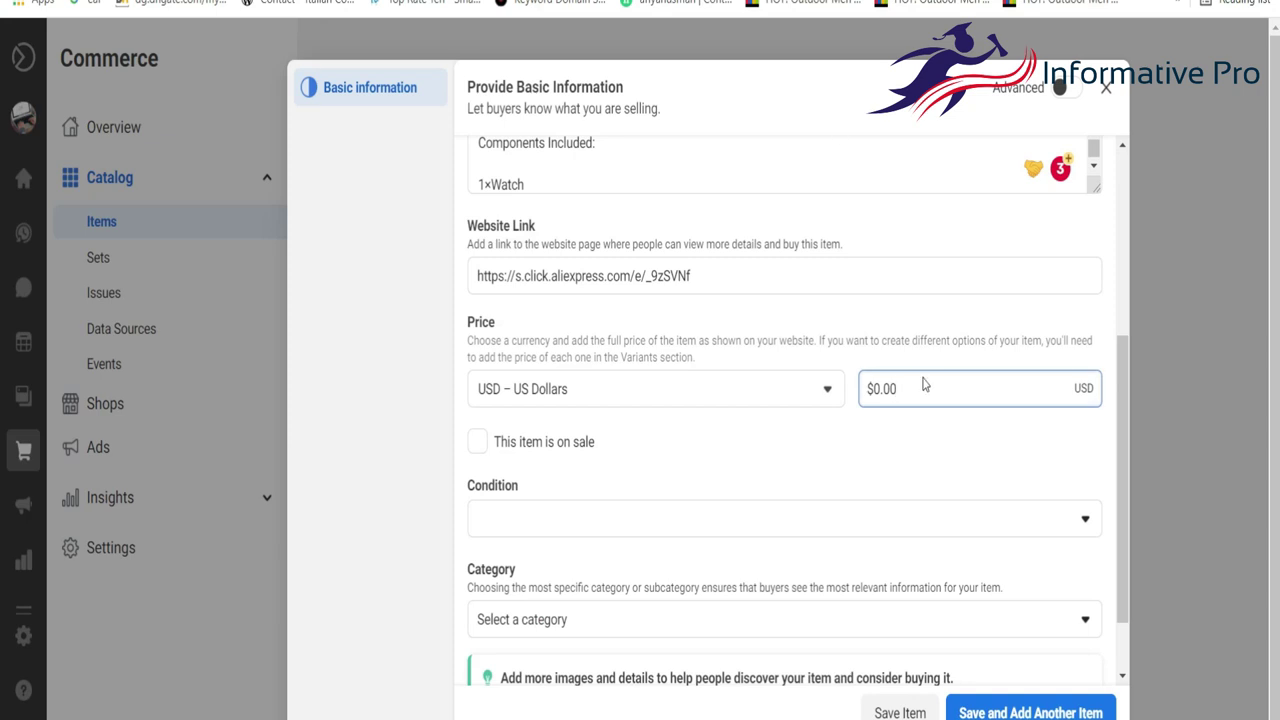
key(BackSpace)
text(23.99)
Leave the item not on sale and set its condition to New.
click(836, 445)
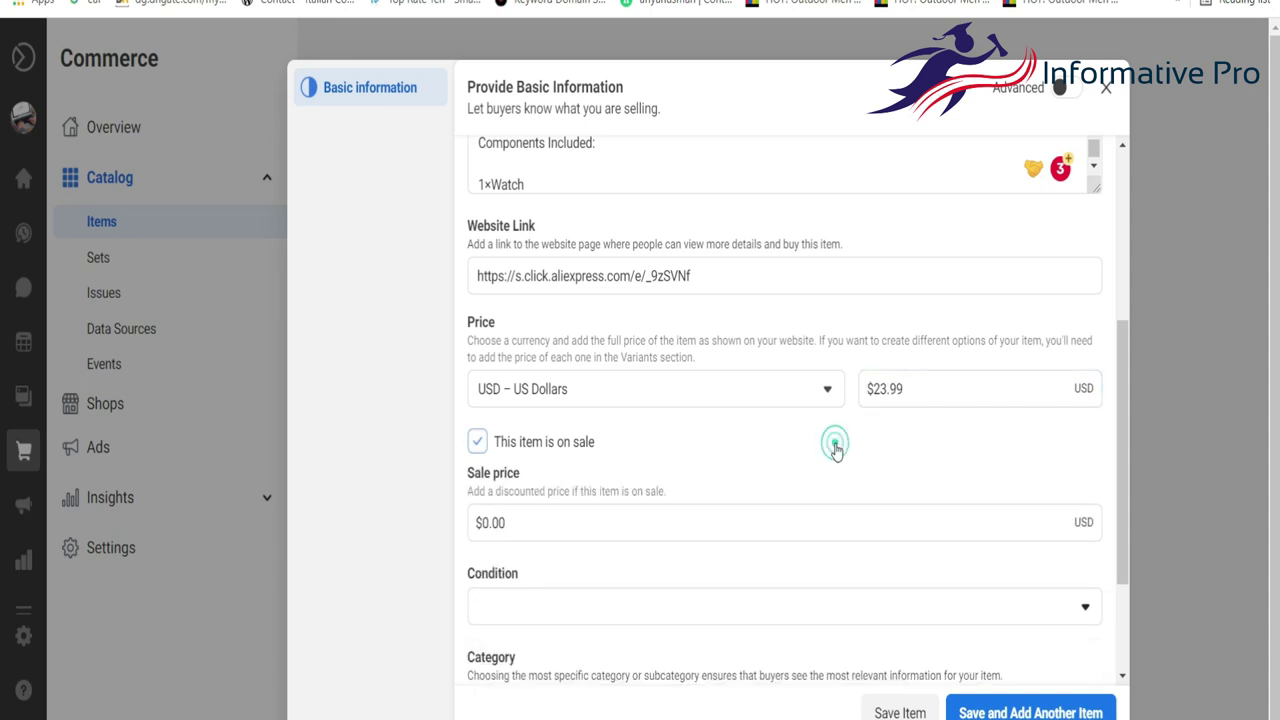
scroll(570, 527, down, 1)
scroll(570, 527, down, 1)
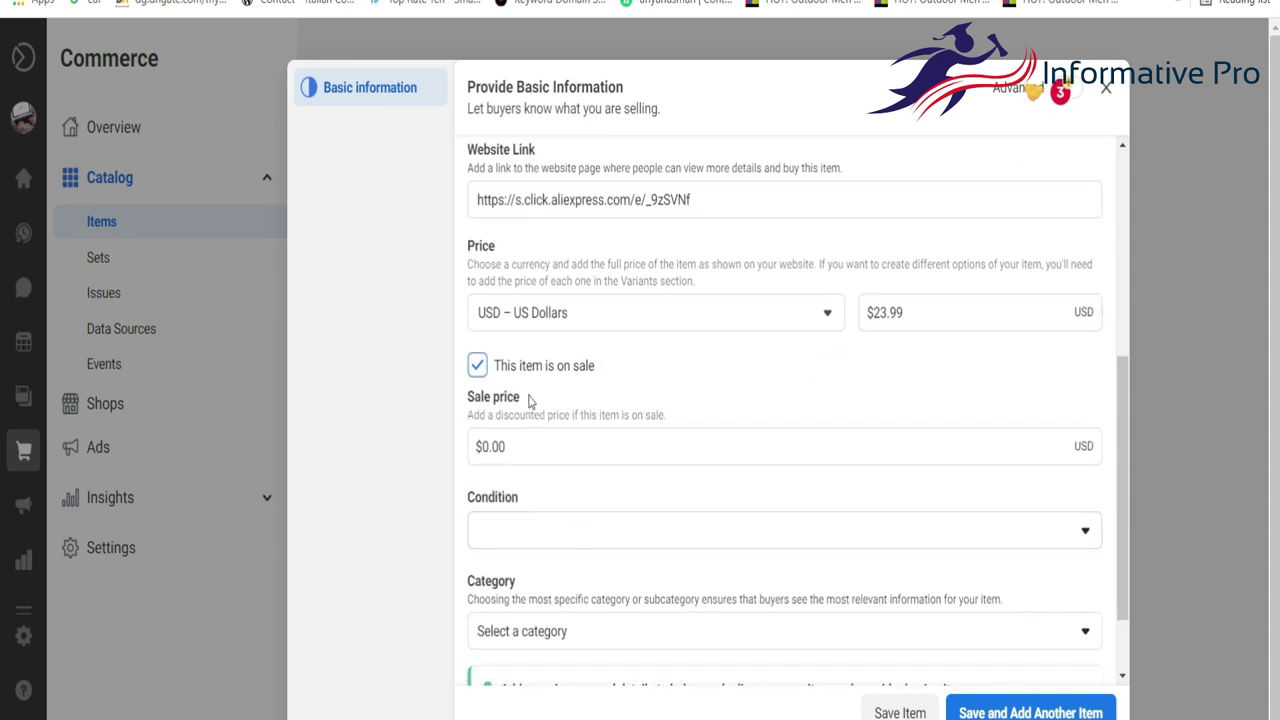
click(477, 370)
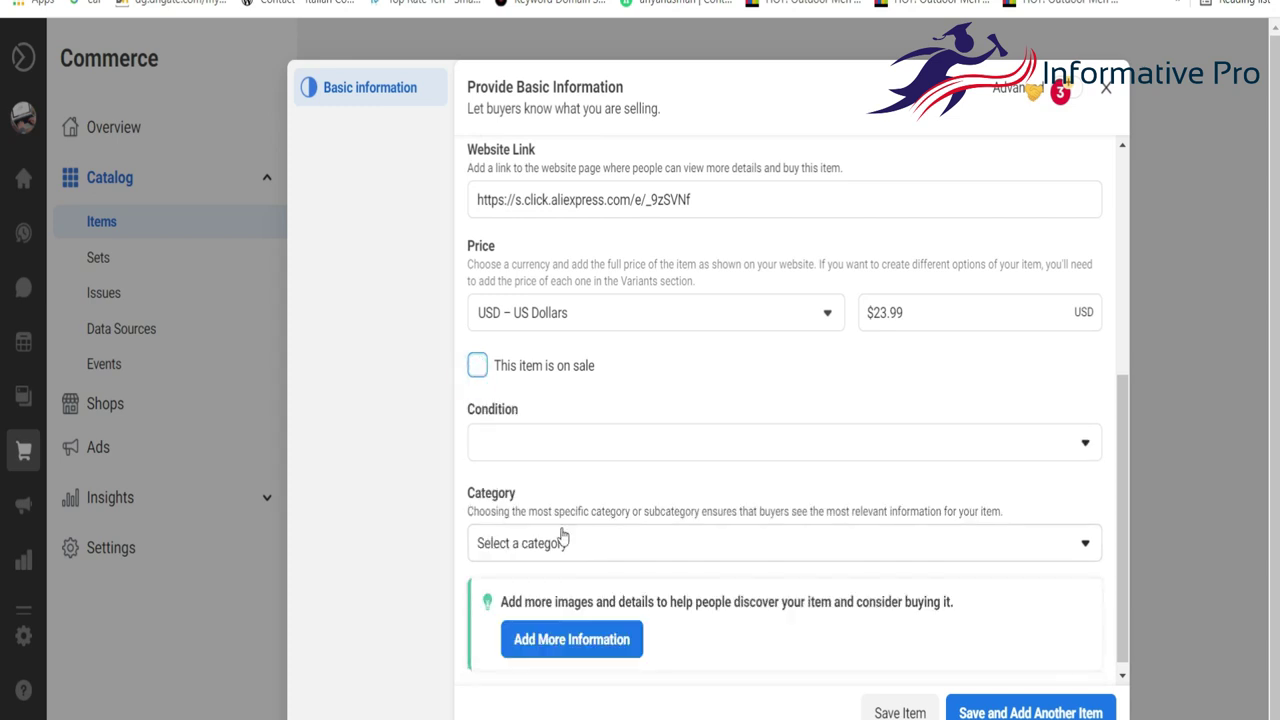
click(602, 436)
click(515, 483)
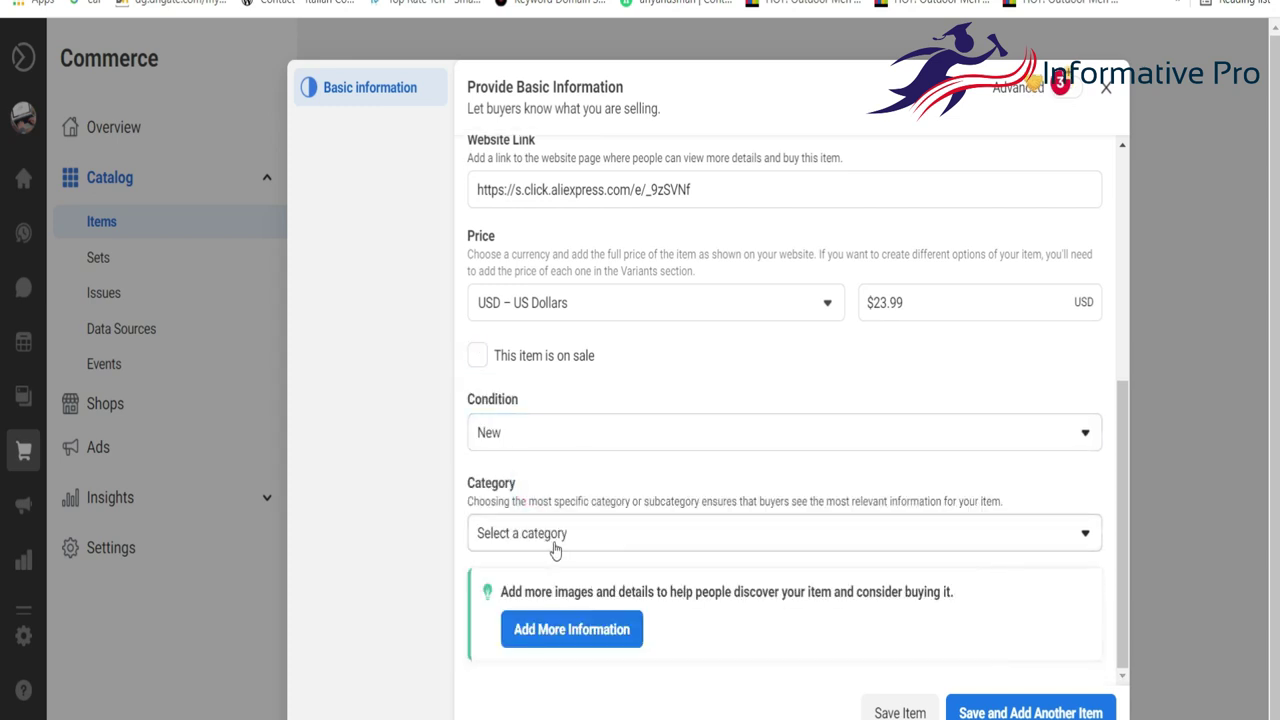
Set the category to Electronics > Cell Phones & Smart Watches and save the item.
click(553, 538)
scroll(549, 276, down, 1)
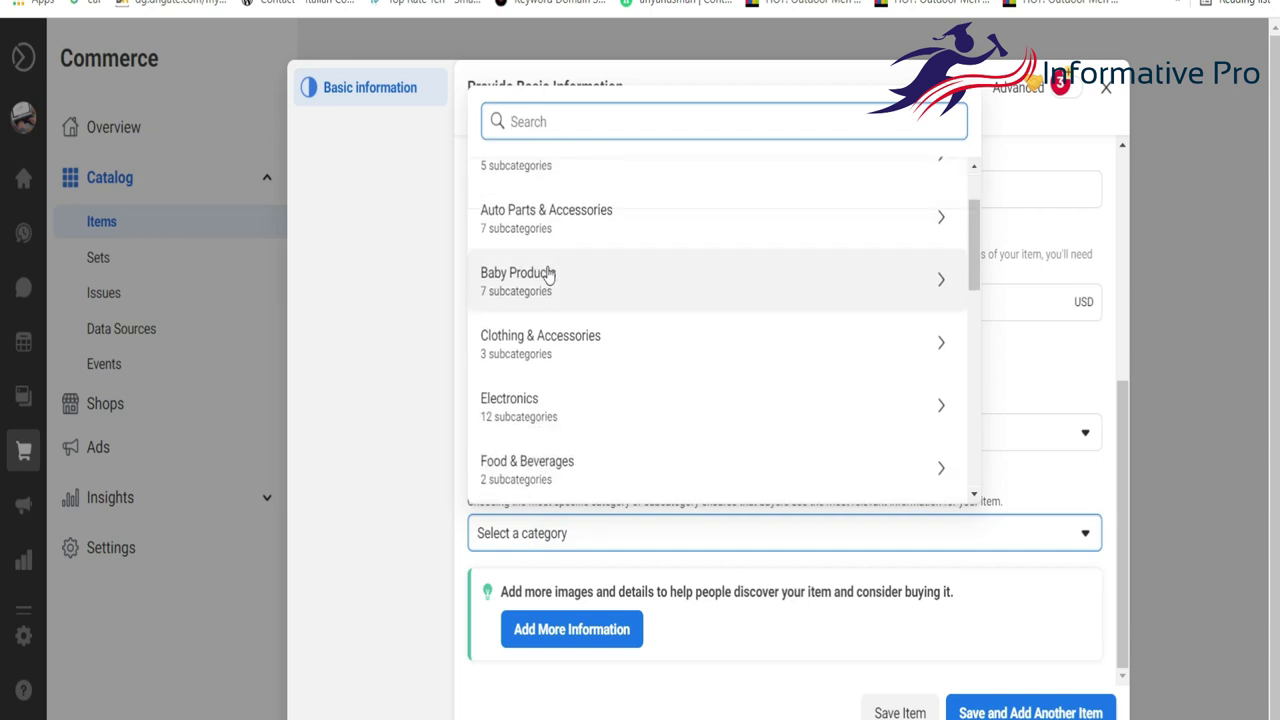
scroll(545, 360, down, 1)
click(545, 358)
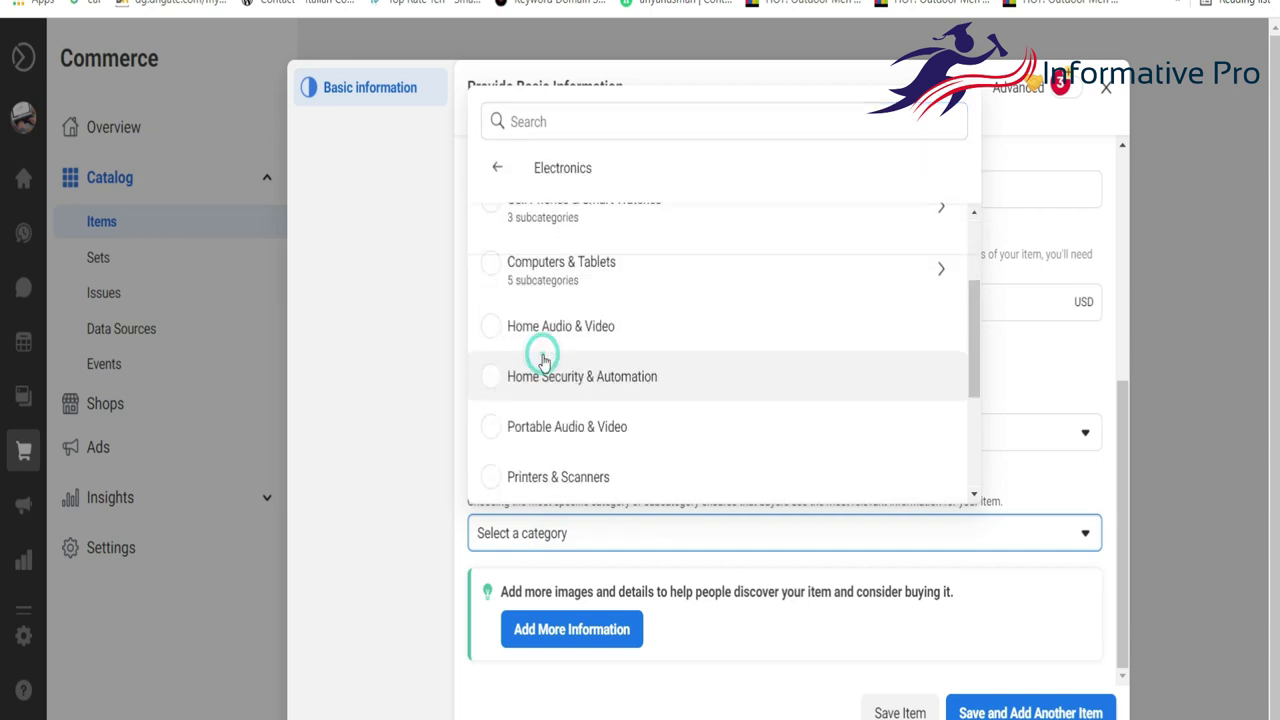
scroll(593, 320, up, 1)
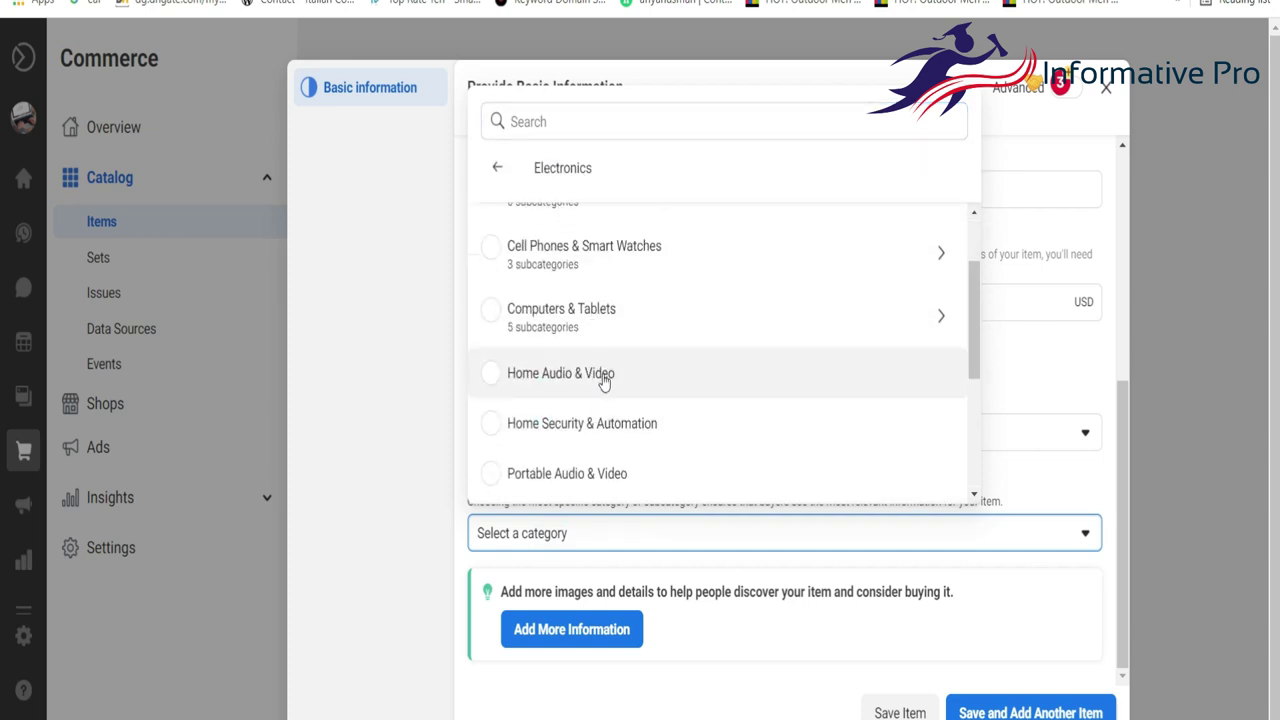
click(622, 257)
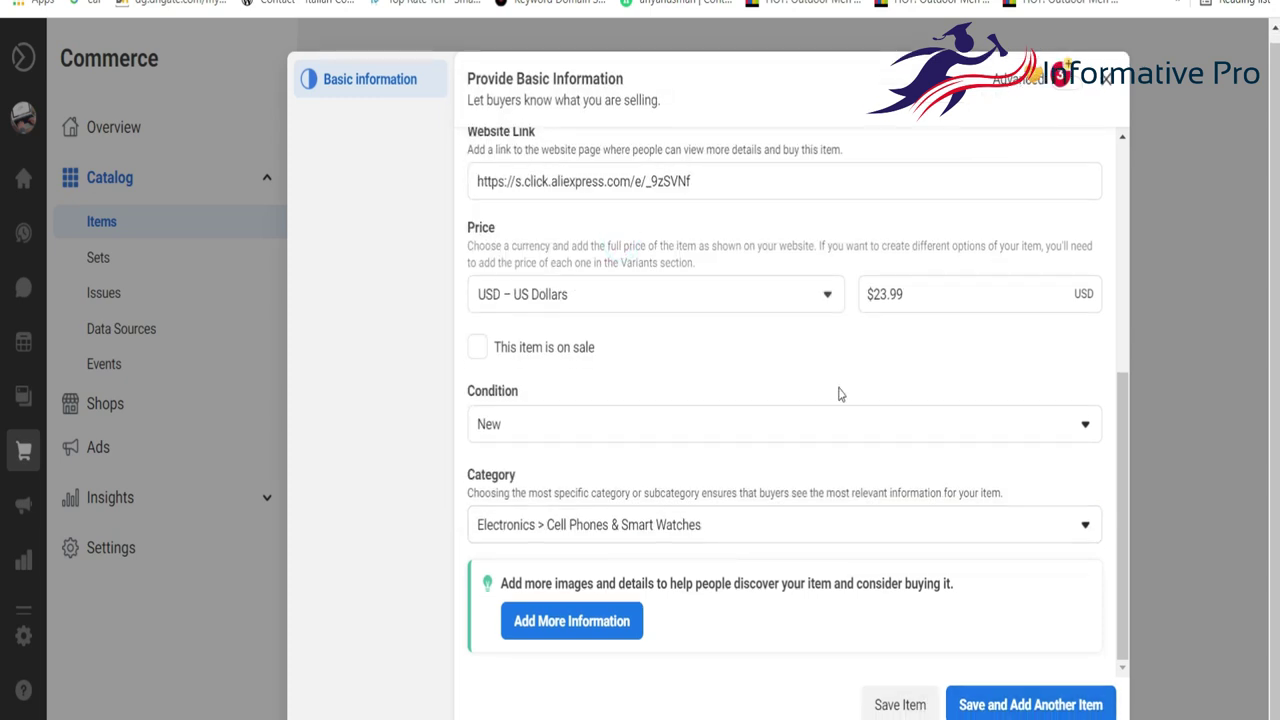
scroll(838, 396, up, 4)
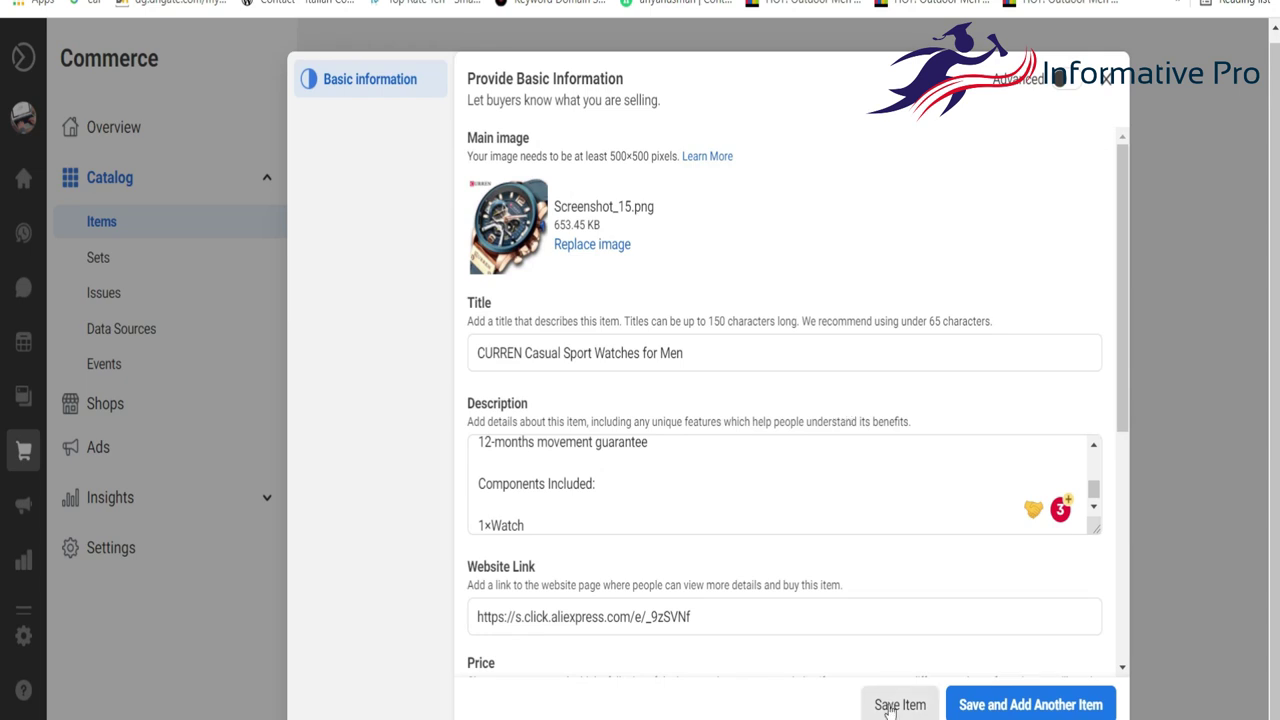
click(898, 704)
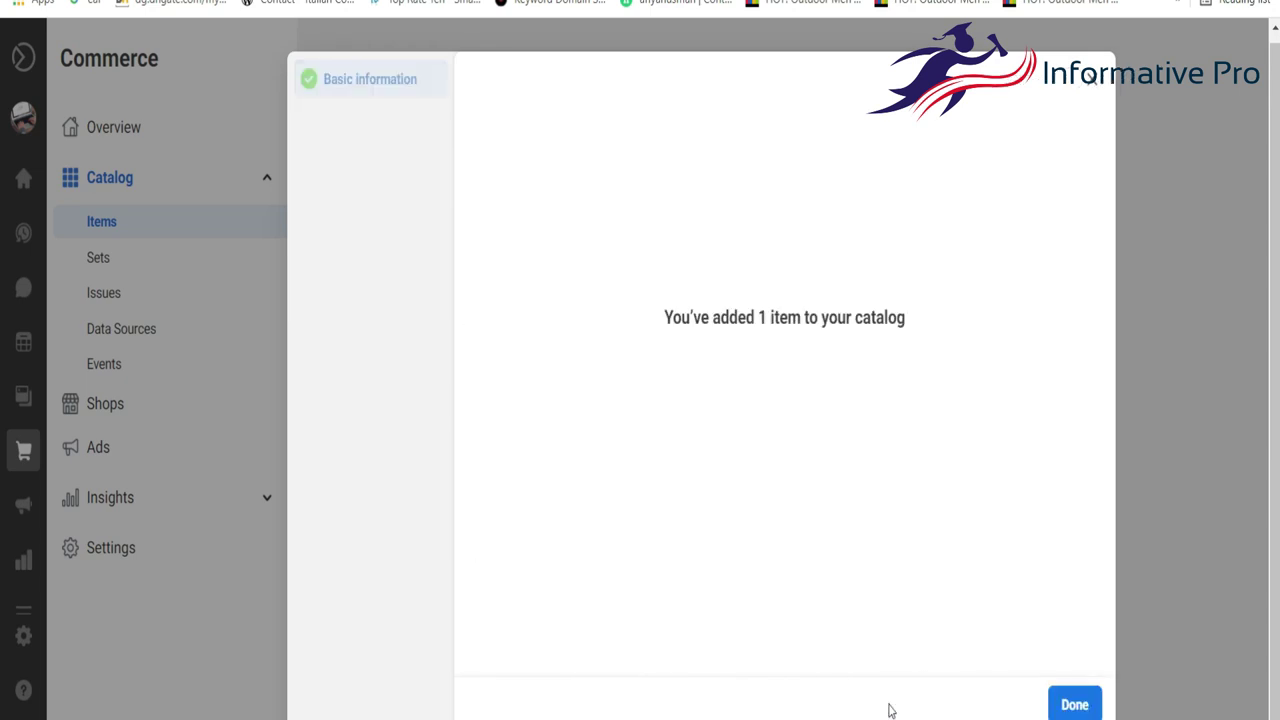
Close the 'You've added 1 item' confirmation with Done.
click(1074, 702)
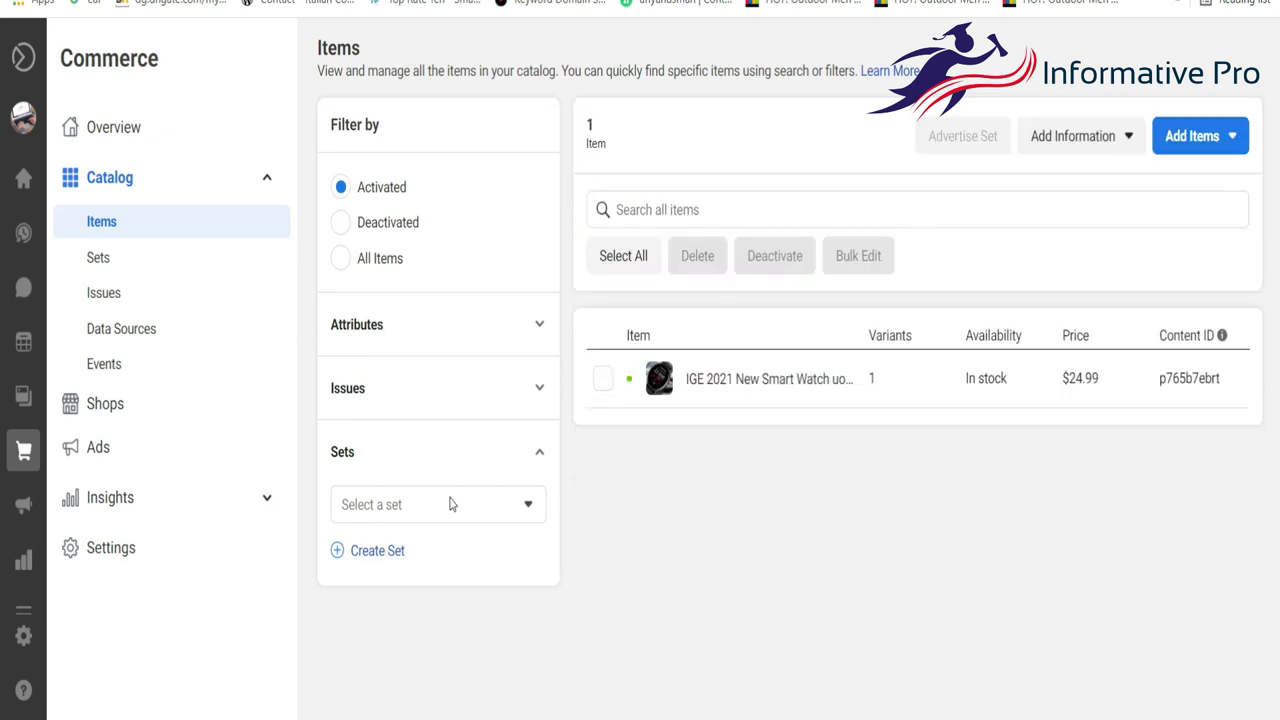
click(768, 385)
scroll(645, 428, down, 5)
scroll(645, 428, up, 10)
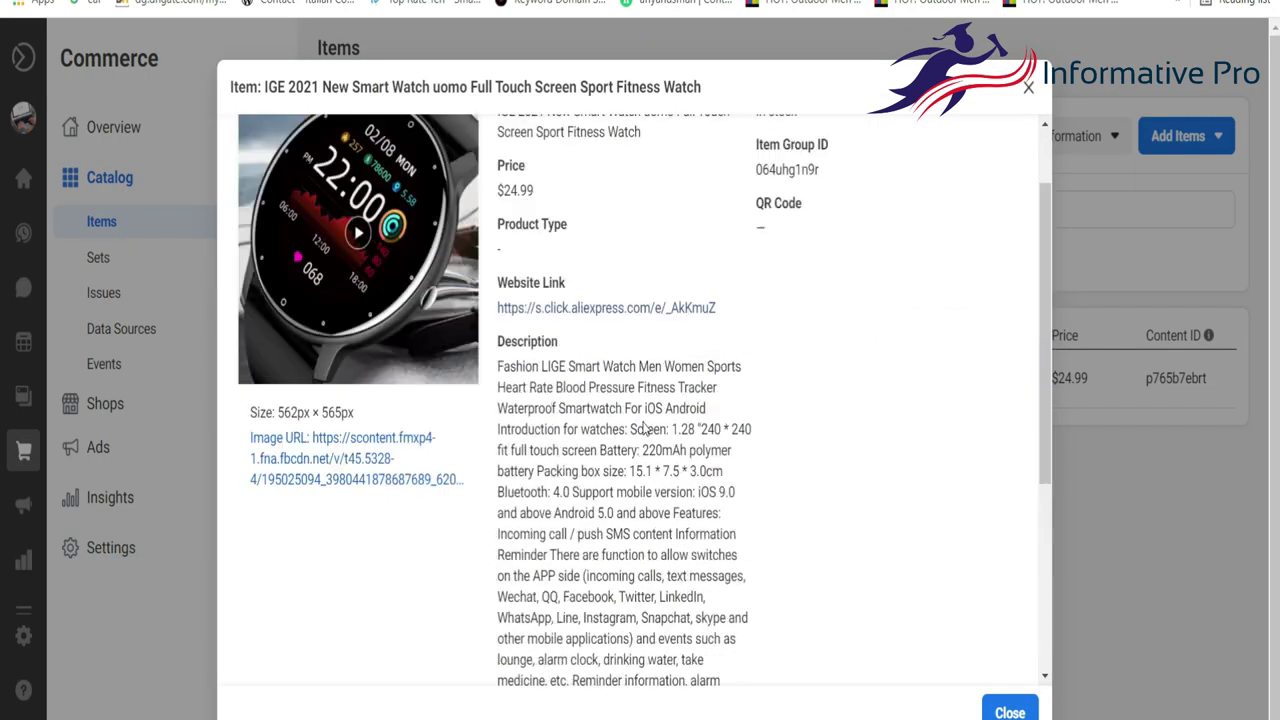
scroll(408, 347, down, 4)
scroll(408, 347, up, 4)
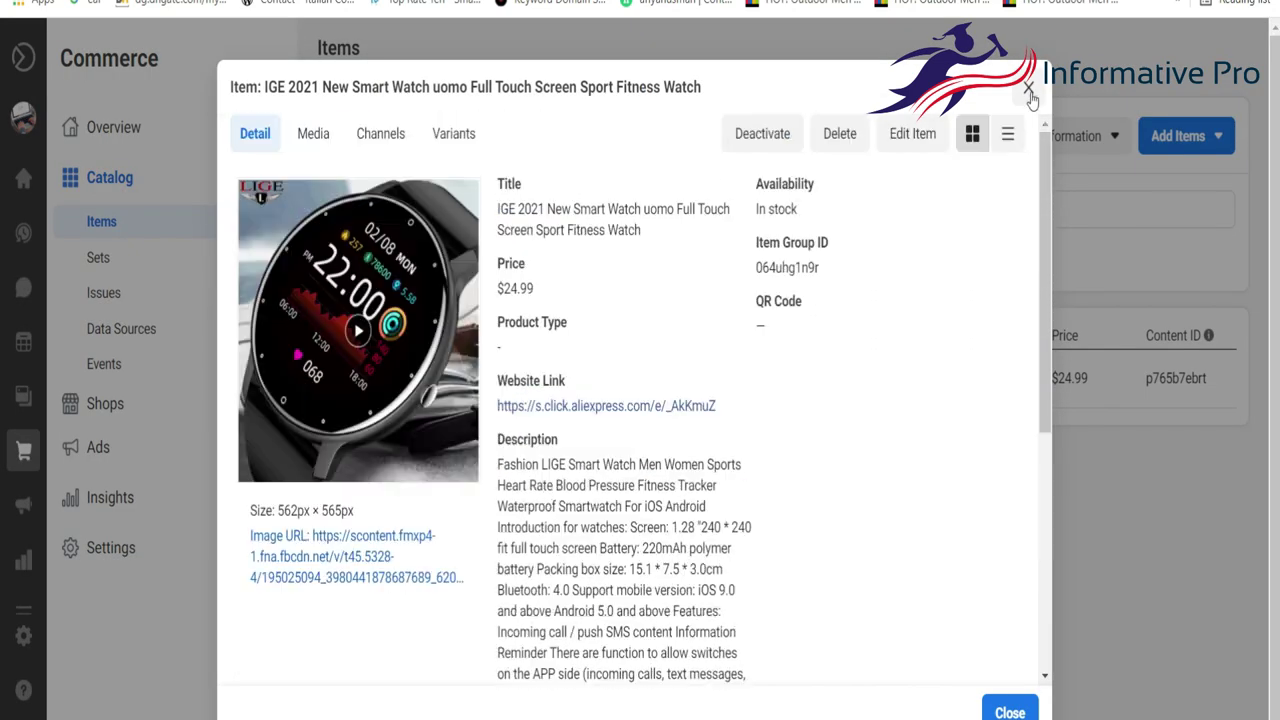
key(Escape)
click(733, 395)
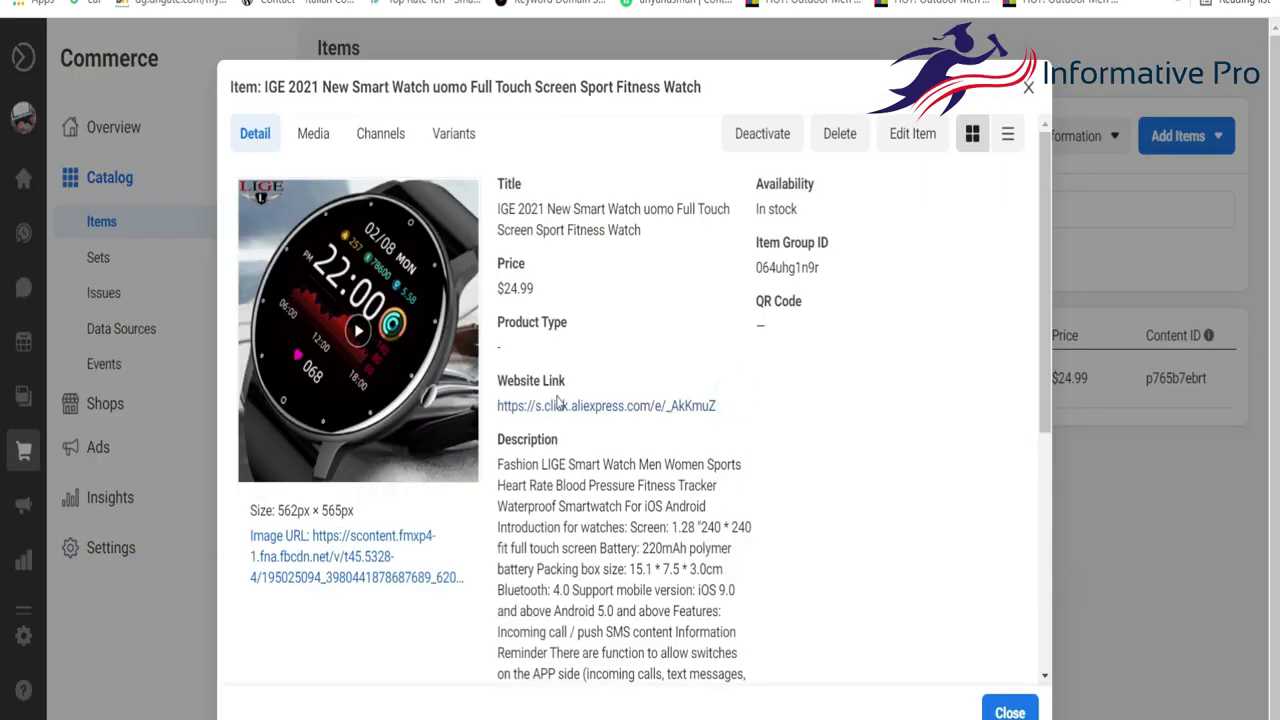
scroll(650, 330, down, 3)
scroll(595, 267, up, 2)
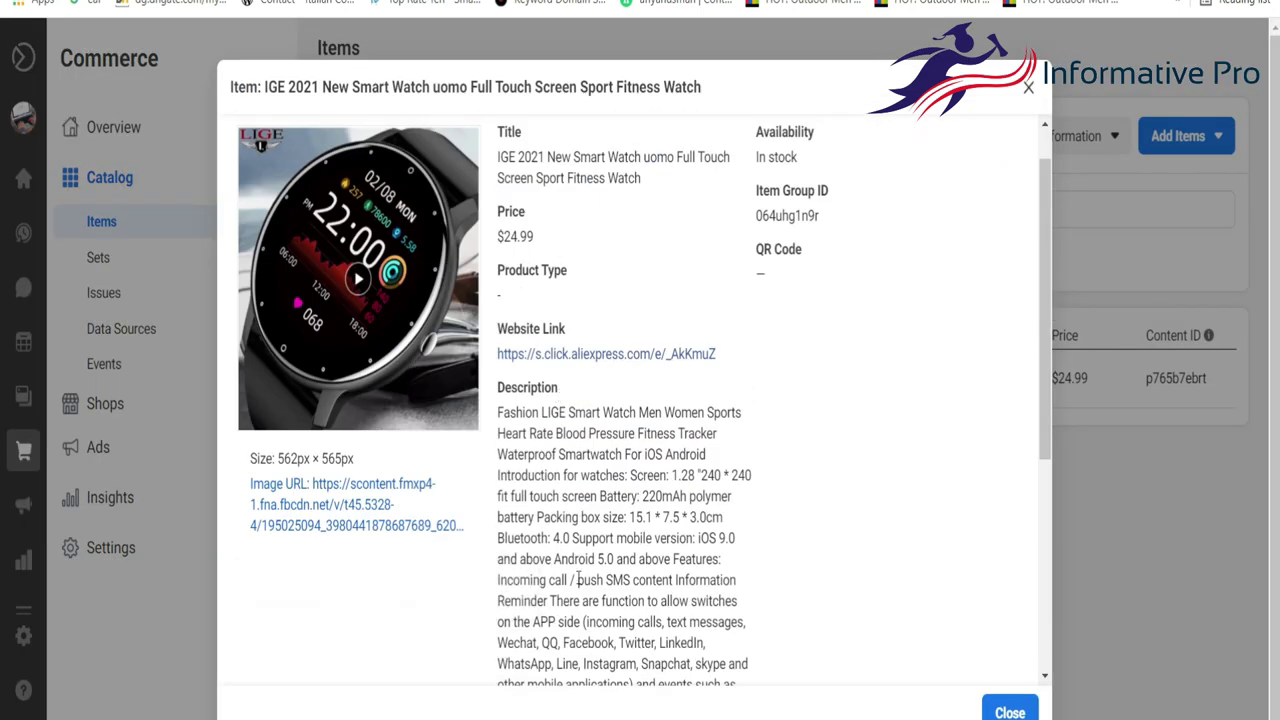
scroll(578, 580, down, 4)
scroll(578, 580, up, 5)
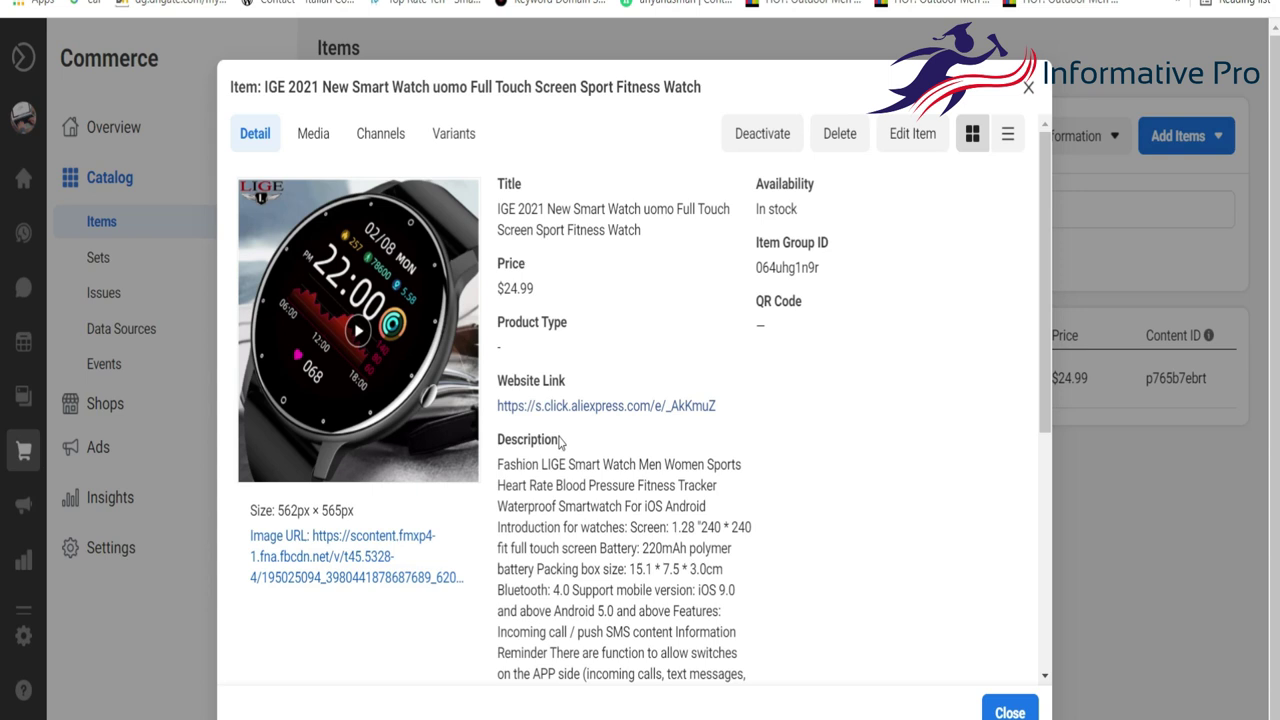
click(558, 406)
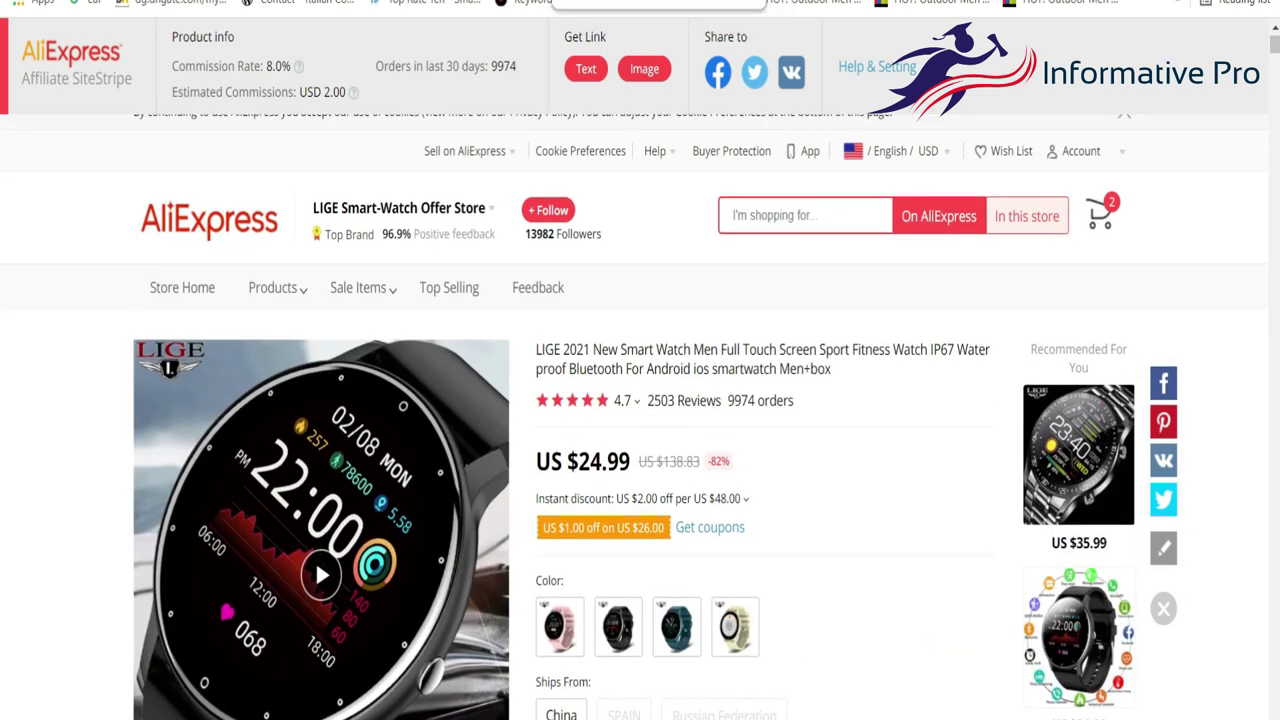
key(ctrl+w)
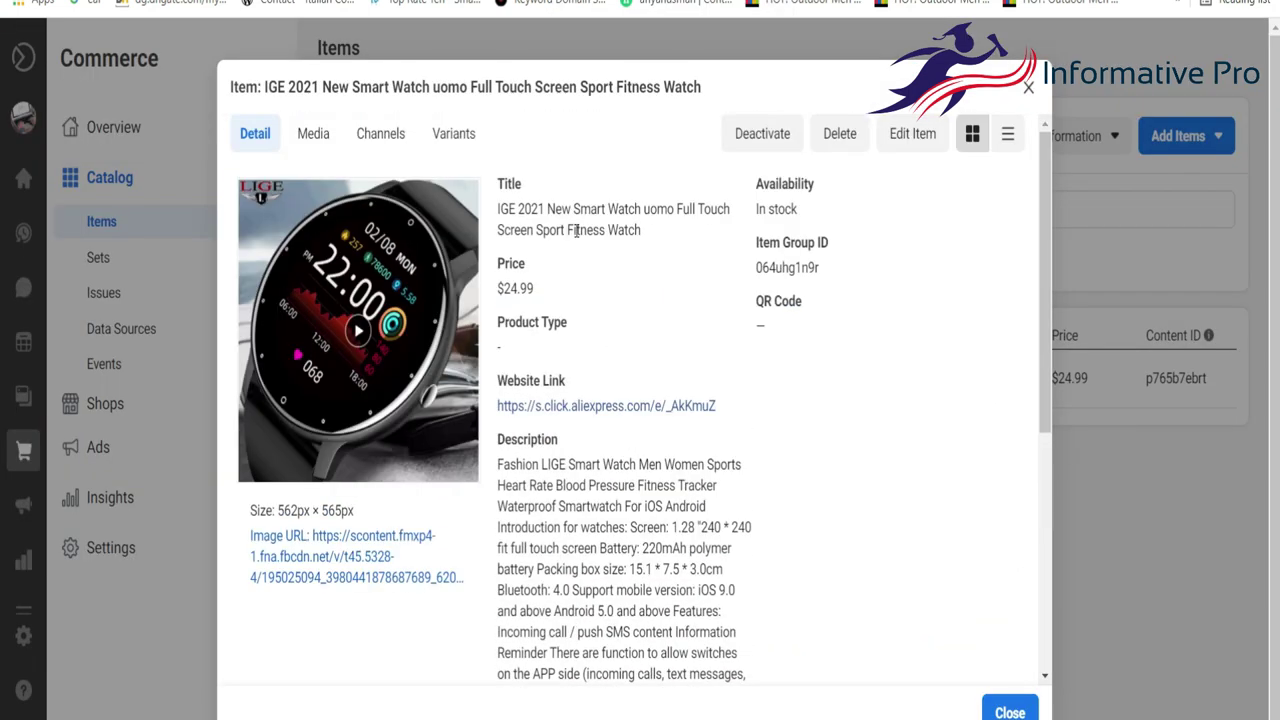
click(1029, 88)
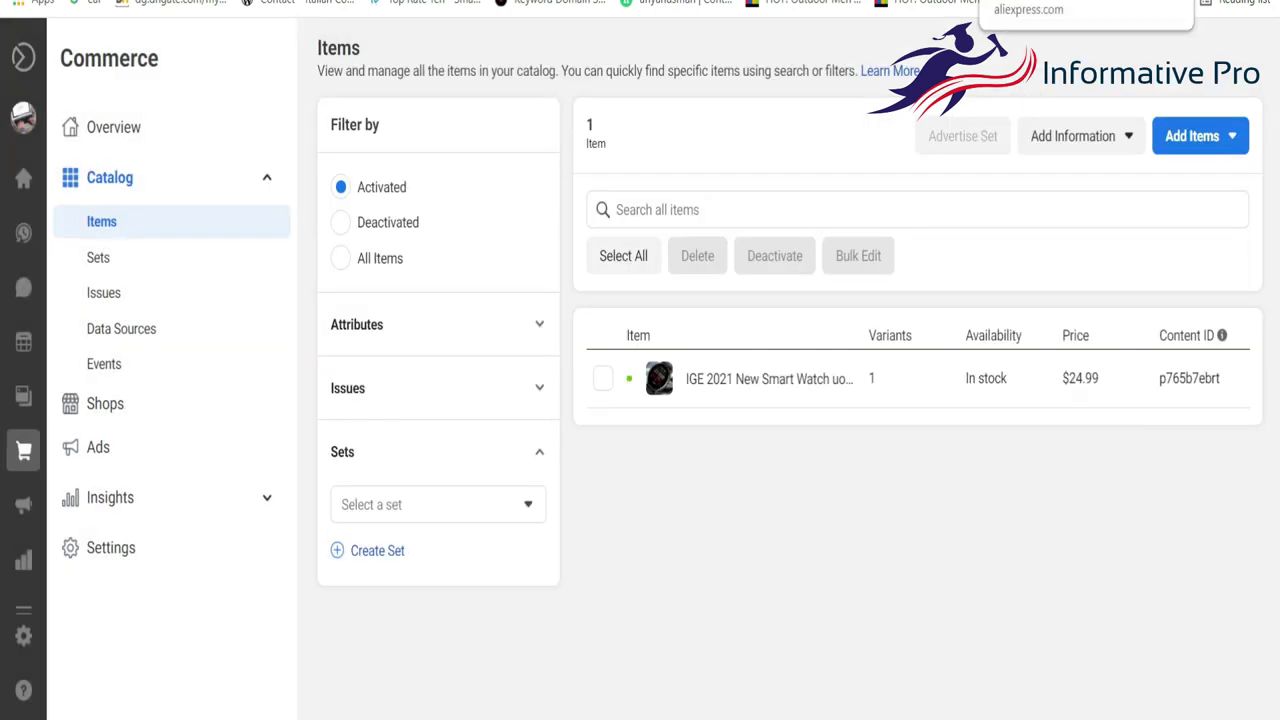
key(ctrl+Tab)
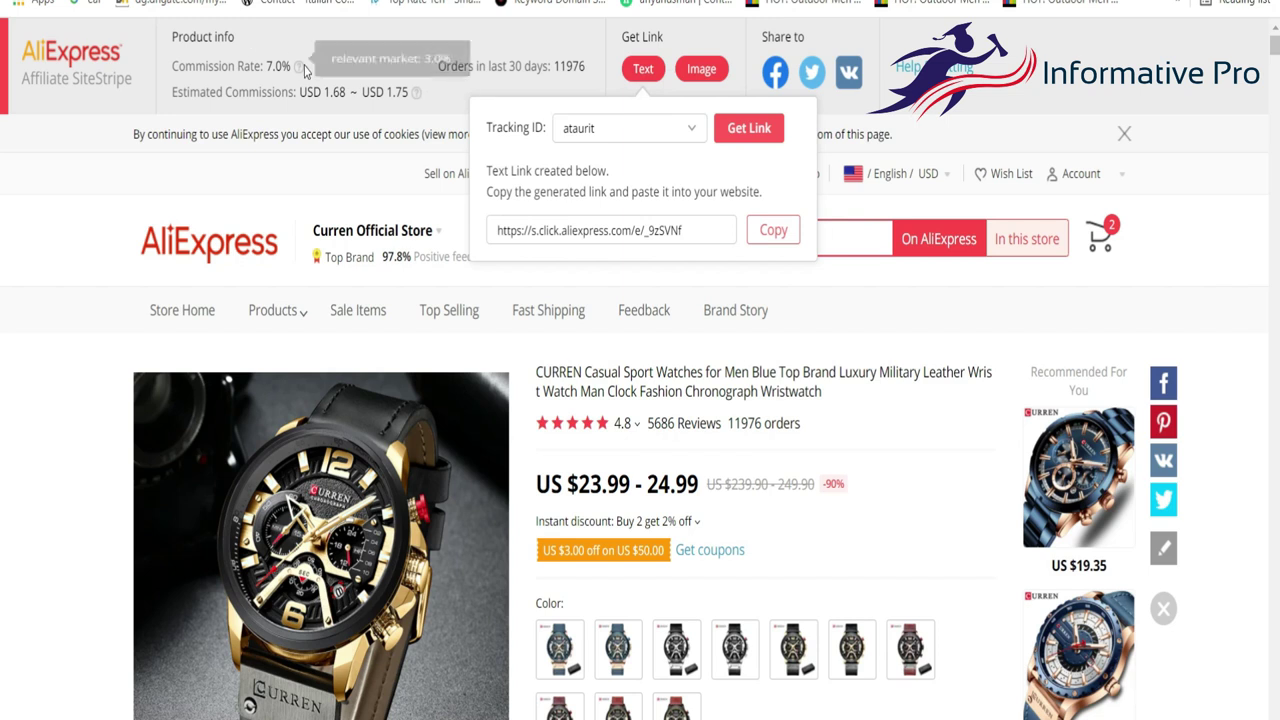
Dismiss the cookie notice, check the spider robot kit's commission, then go to the AliExpress homepage.
click(1124, 133)
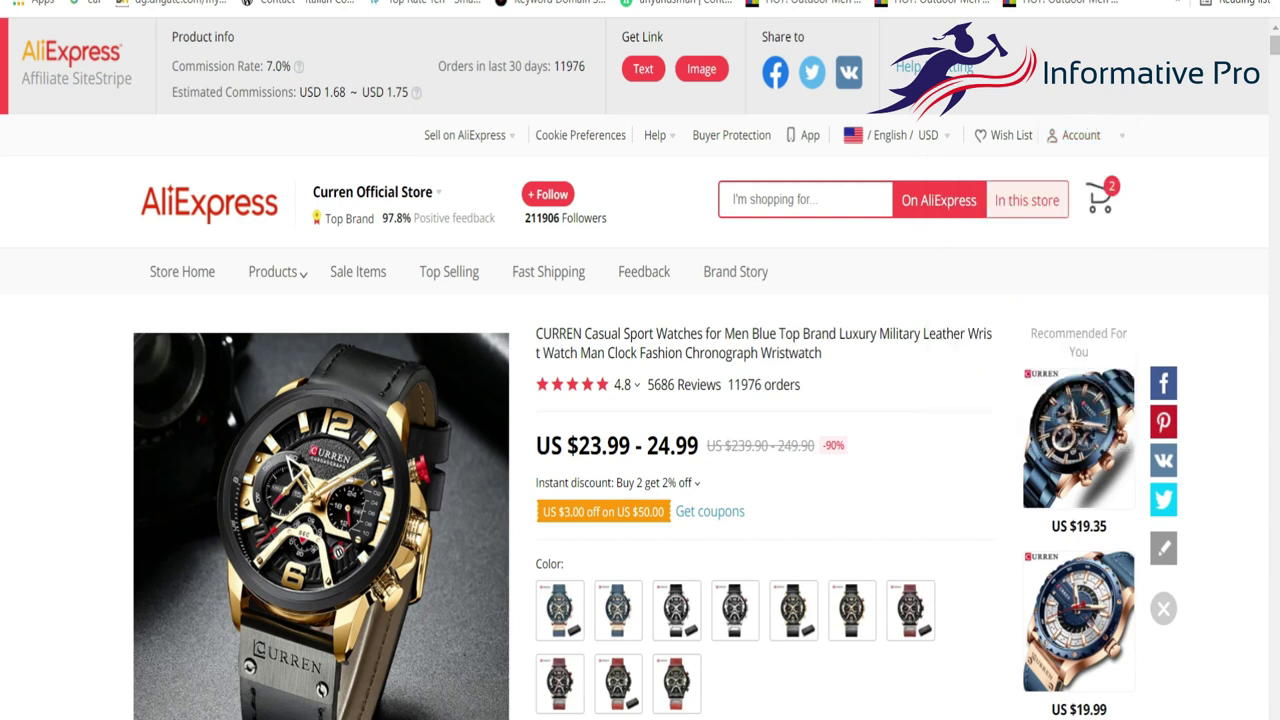
click(1140, 1)
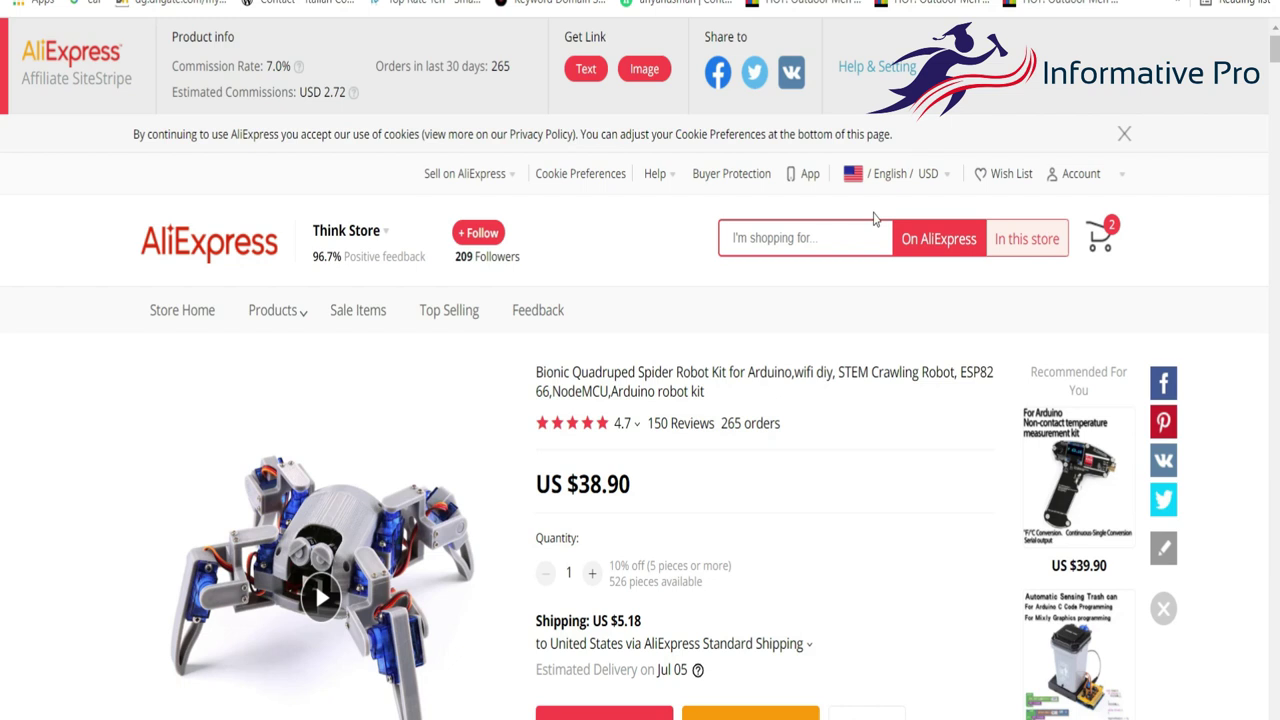
scroll(873, 219, down, 5)
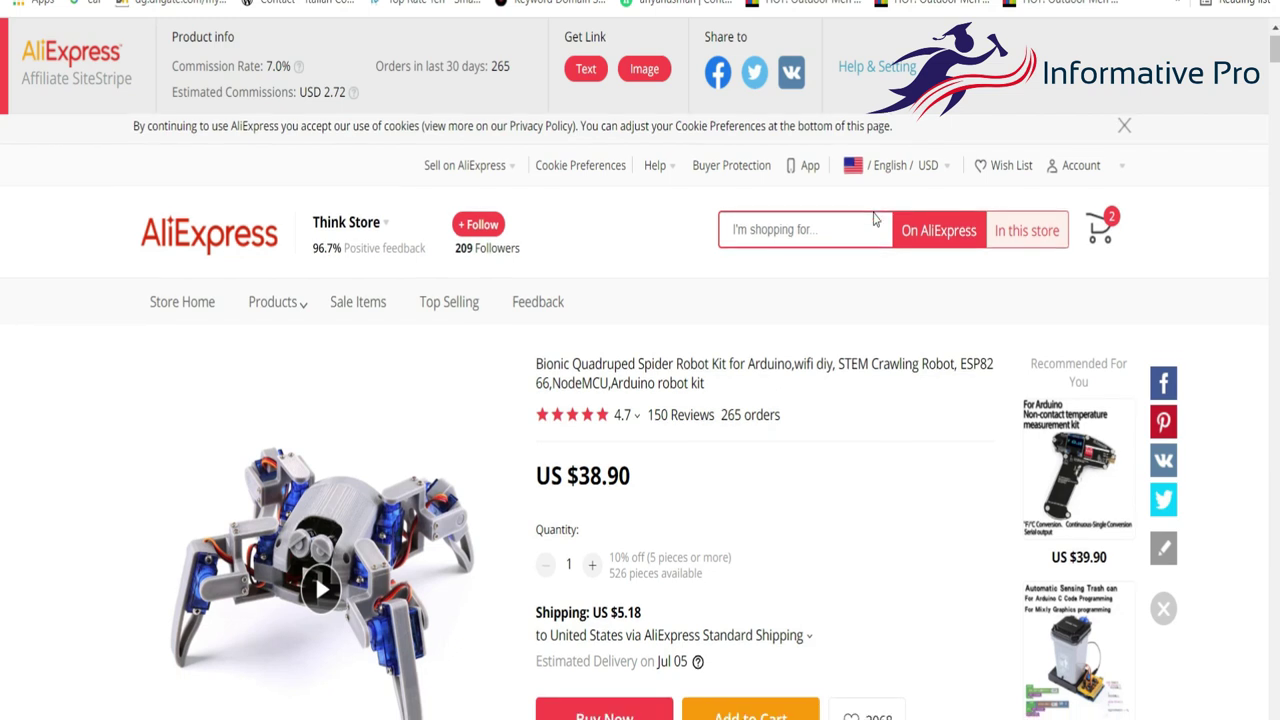
scroll(873, 219, up, 5)
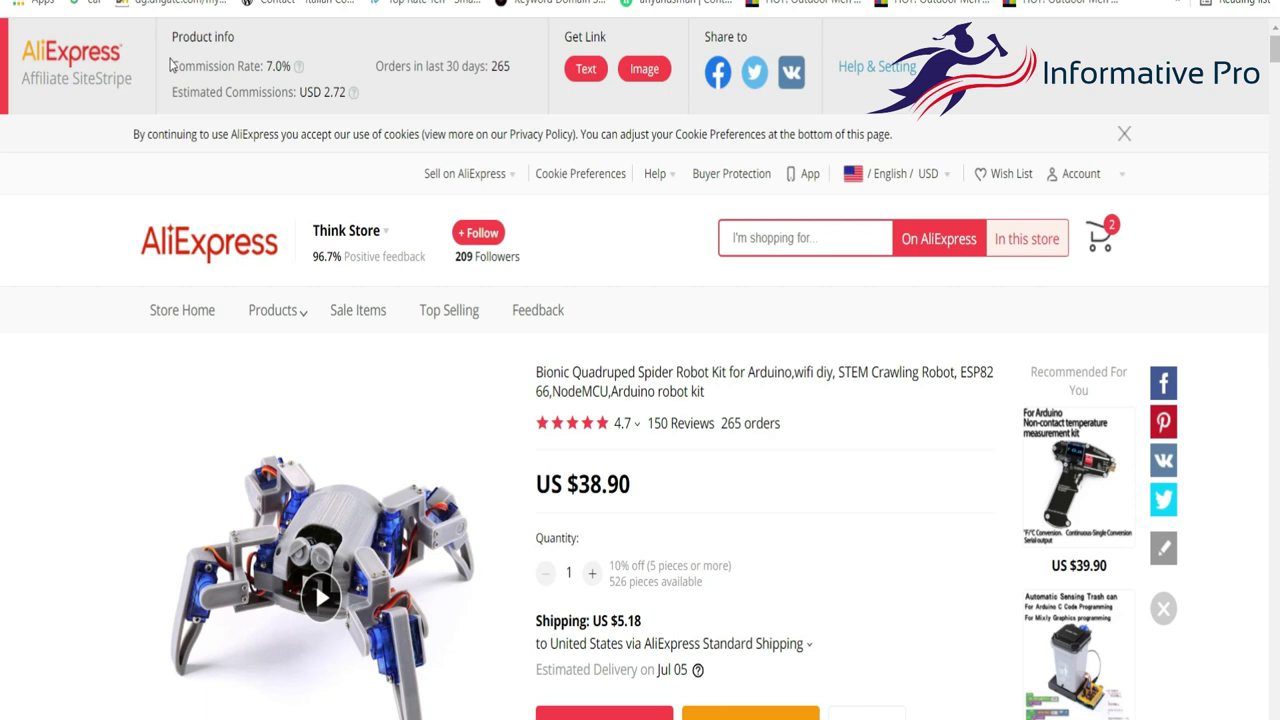
drag(170, 66, 315, 58)
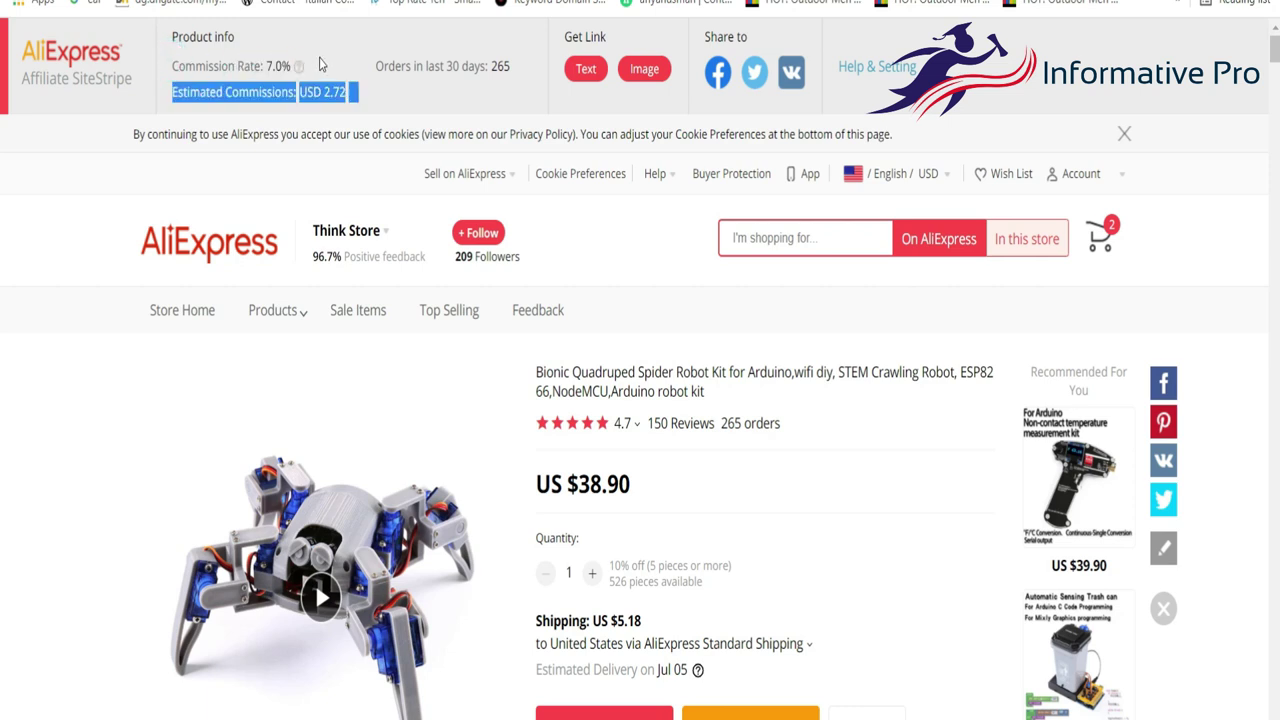
click(320, 62)
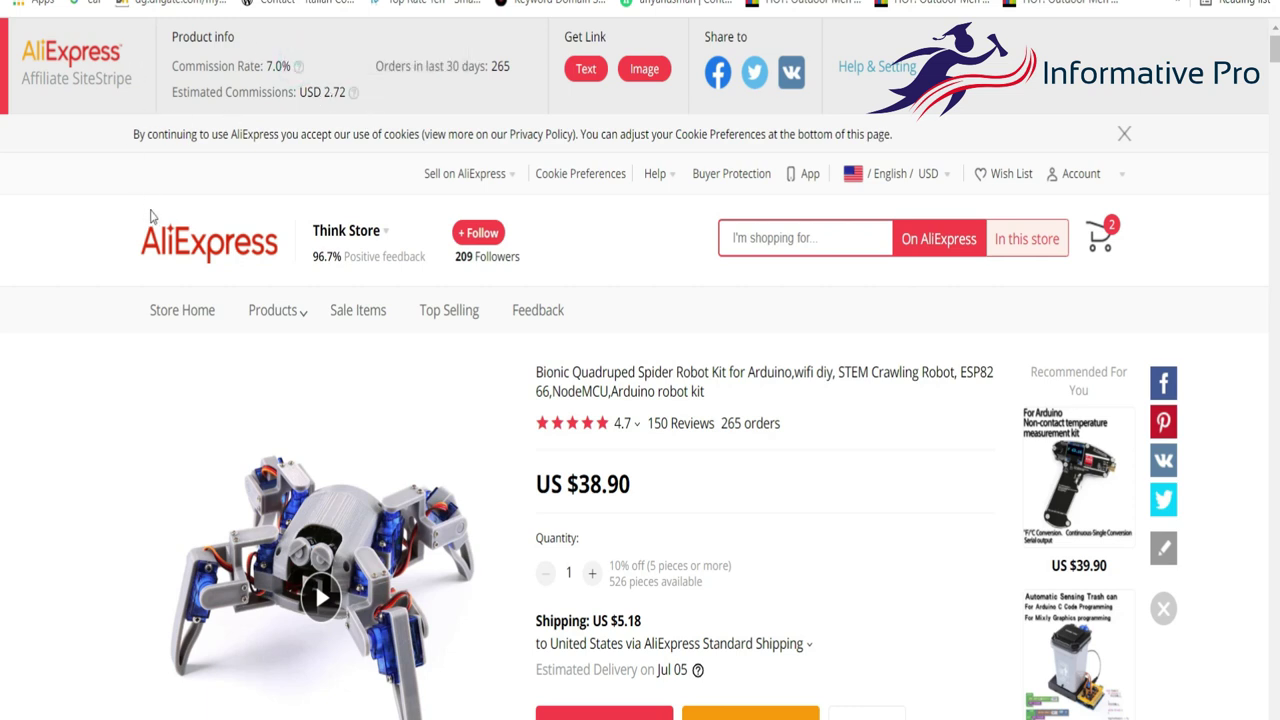
click(172, 242)
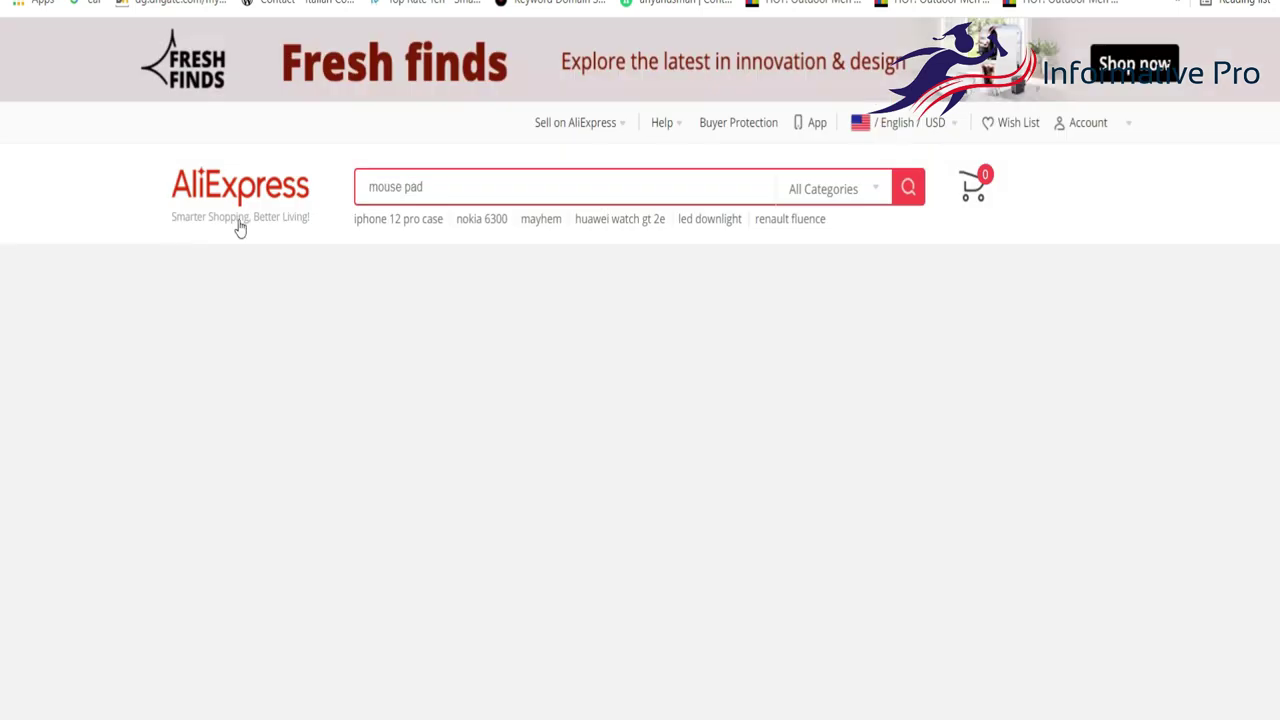
Open the Huawei Watch GT product page from the AliExpress Portals listings.
scroll(323, 305, down, 3)
scroll(325, 305, down, 3)
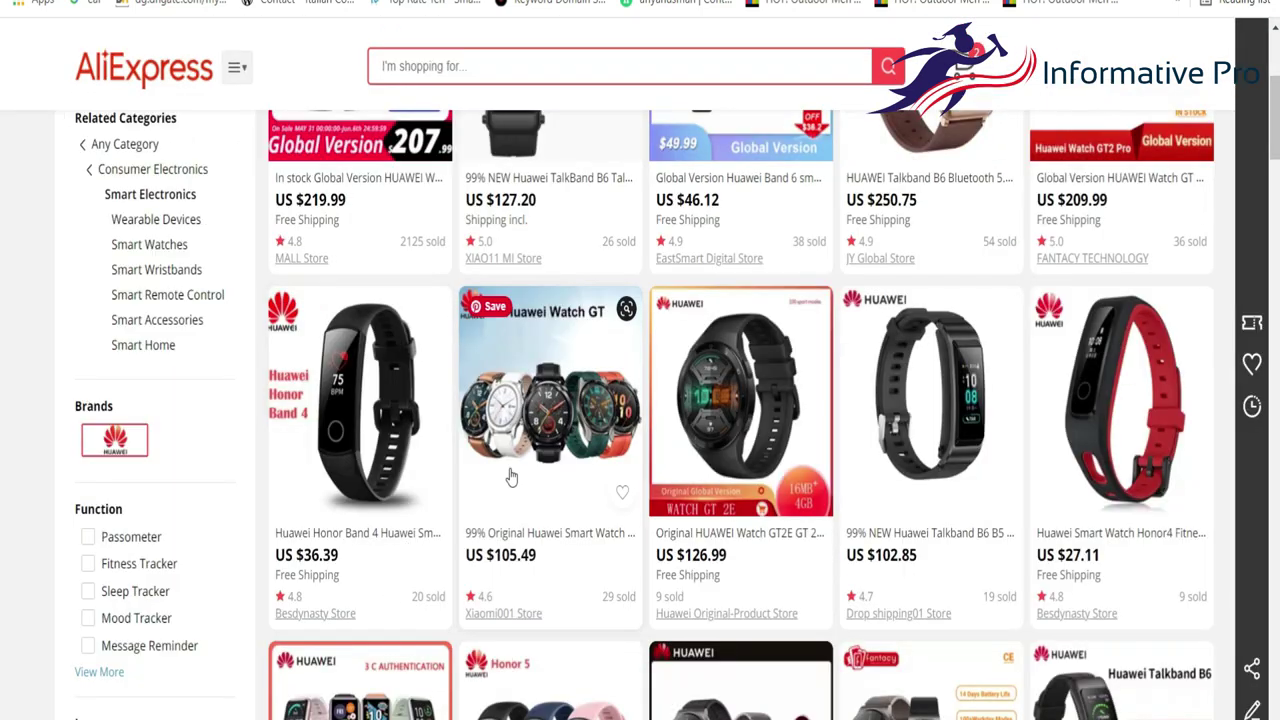
click(511, 478)
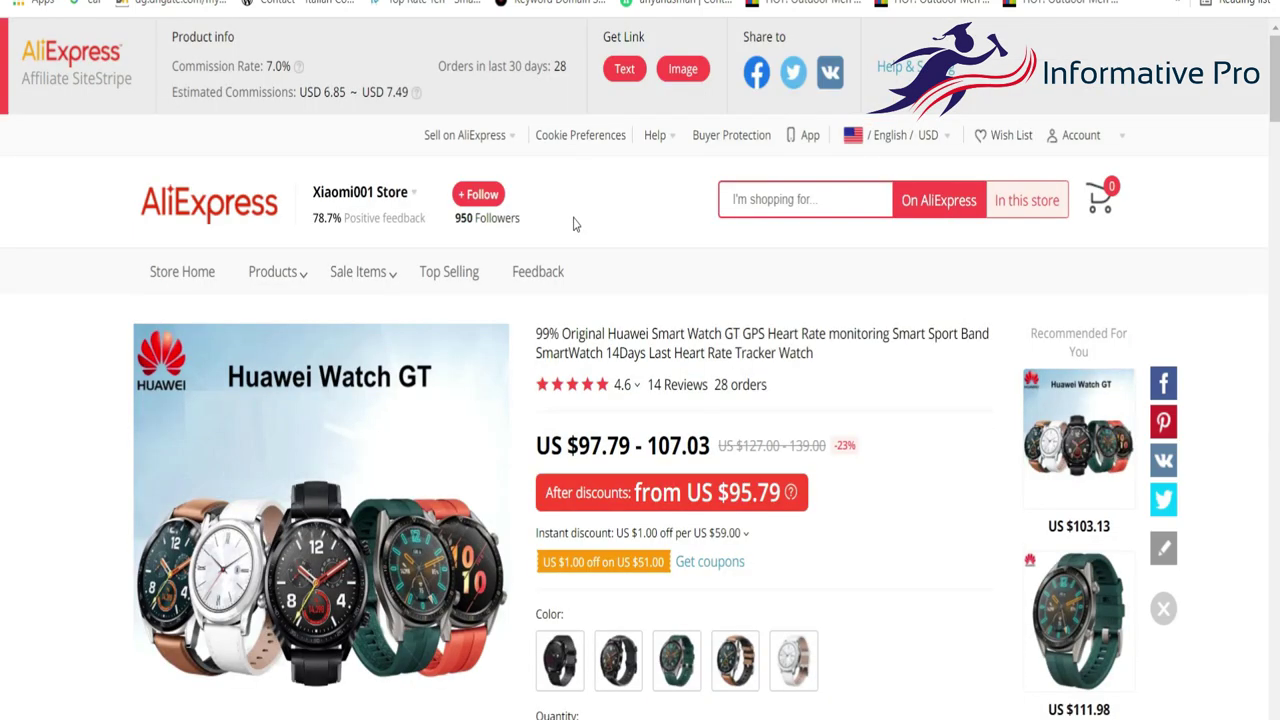
Check the 7.0% commission rate and USD 6.85 ~ 7.49 estimate, then return to the catalog items.
drag(325, 91, 408, 90)
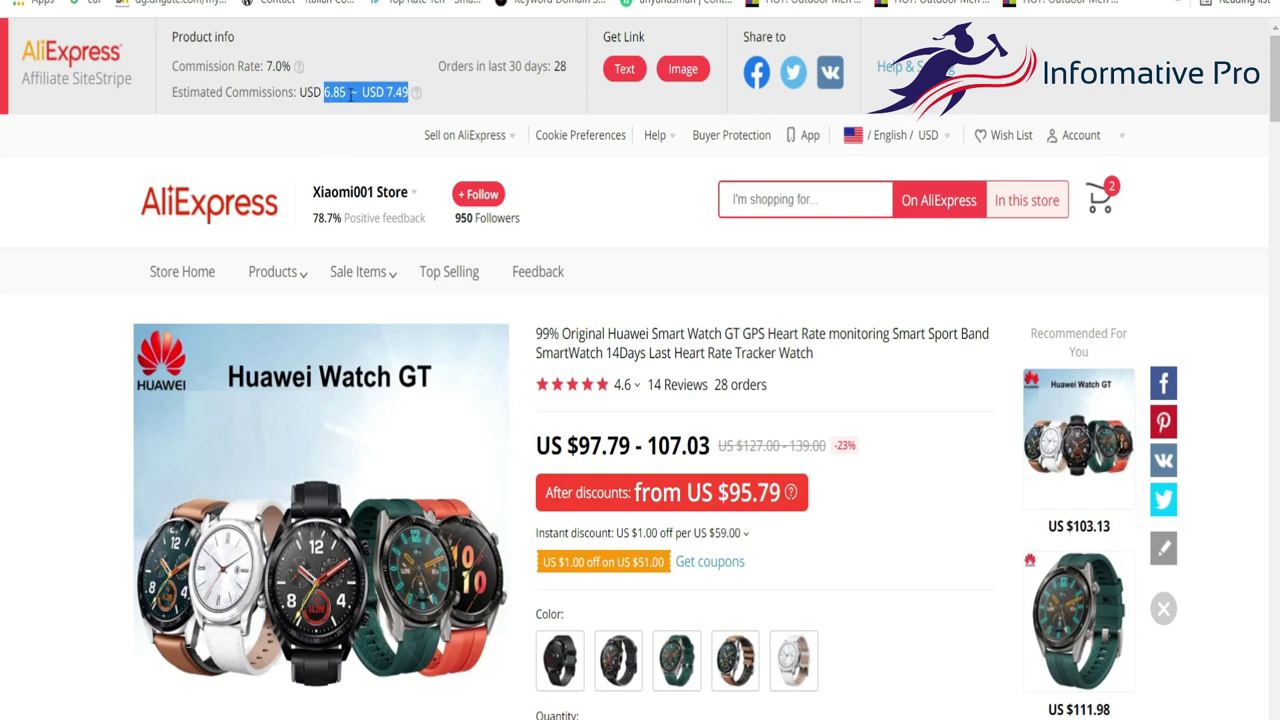
drag(411, 108, 322, 100)
drag(265, 66, 341, 92)
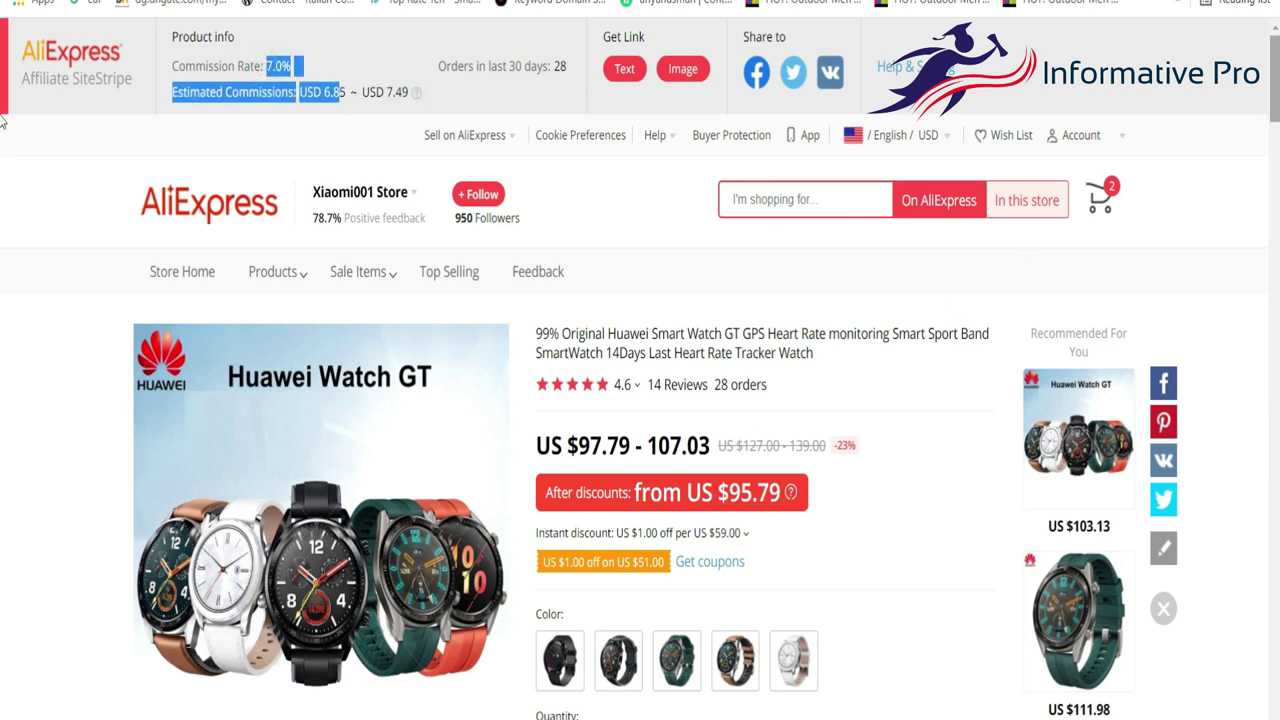
scroll(2, 105, down, 20)
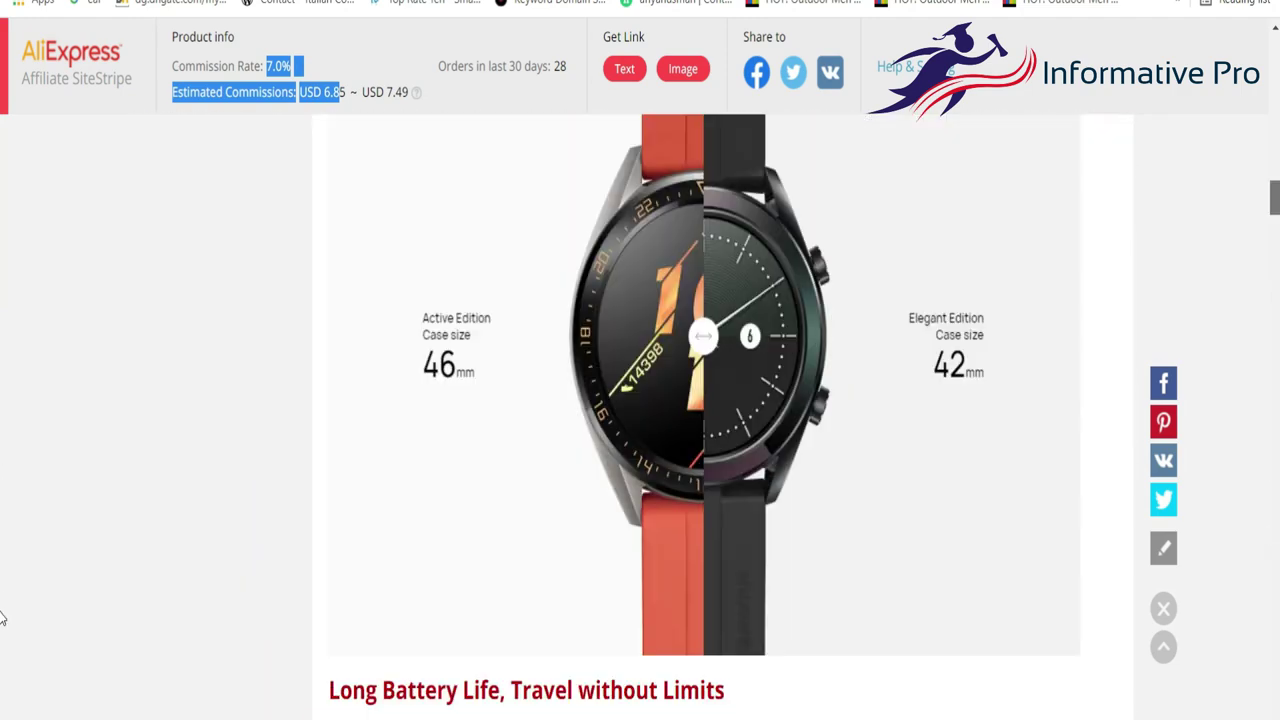
scroll(2, 552, up, 20)
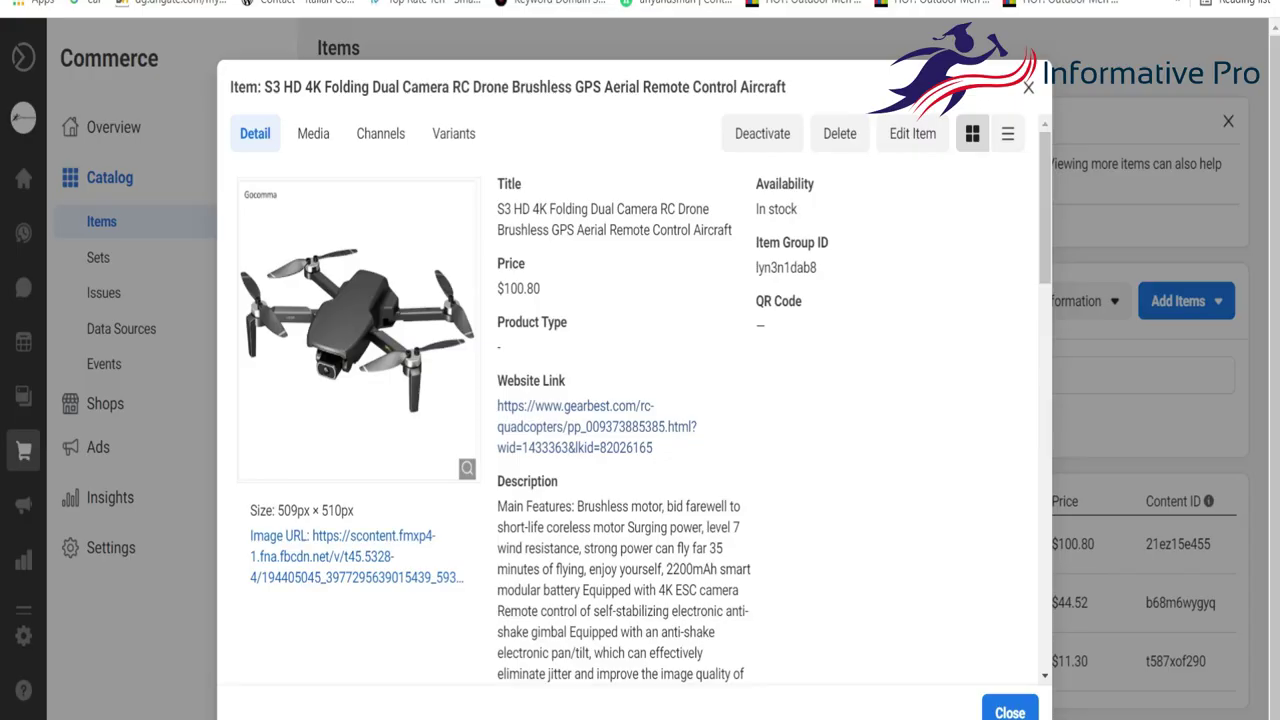
key(Escape)
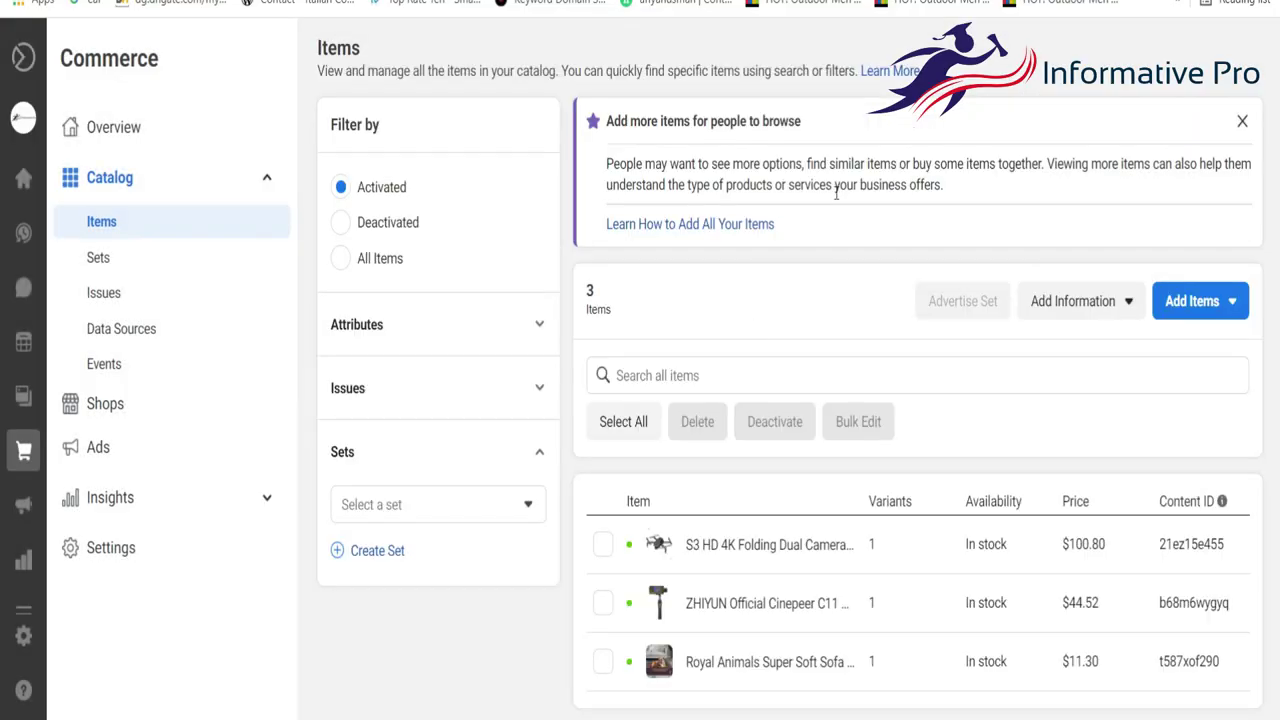